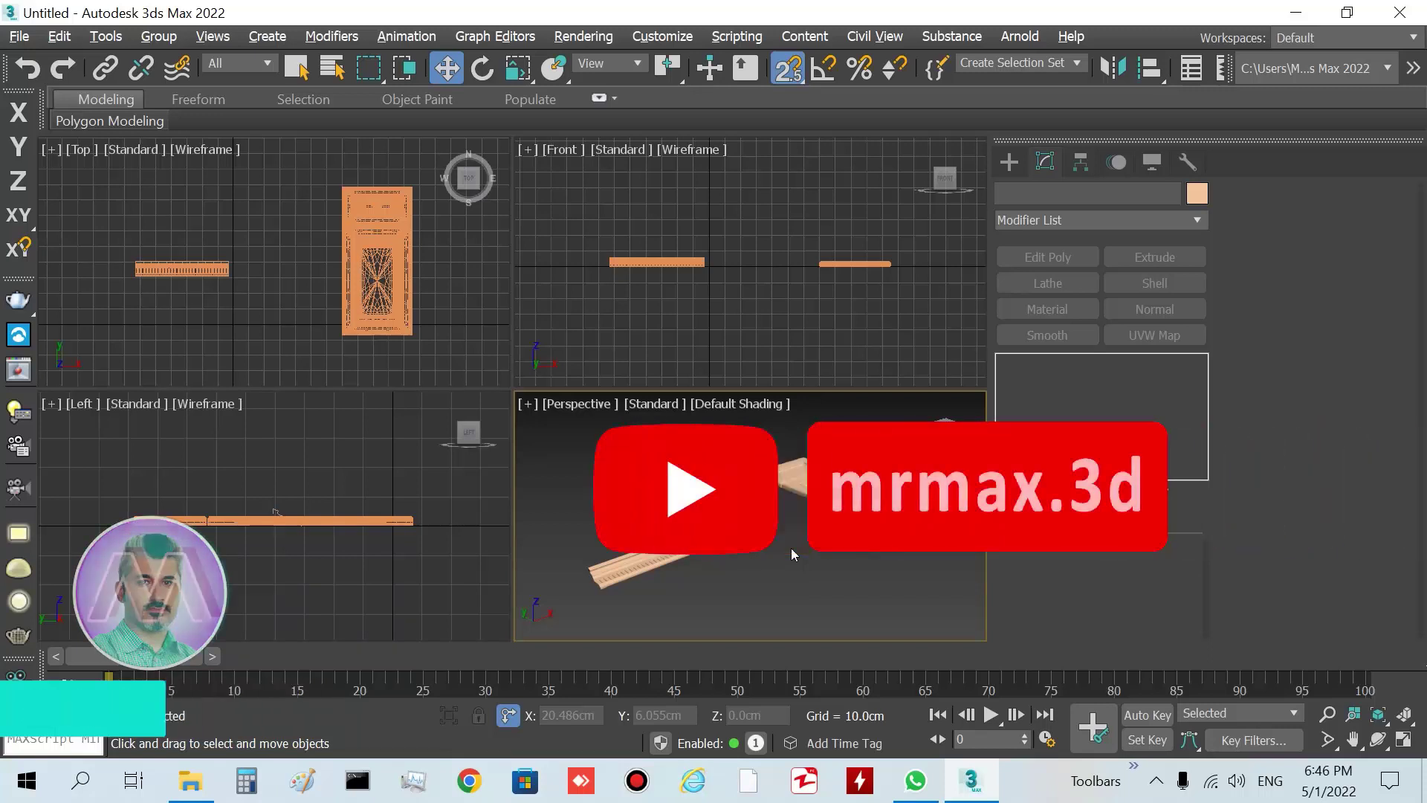
# - Maximize the Perspective viewport, display its grid and frame both the molding and the door panels
pyautogui.hotkey('alt', 'w')
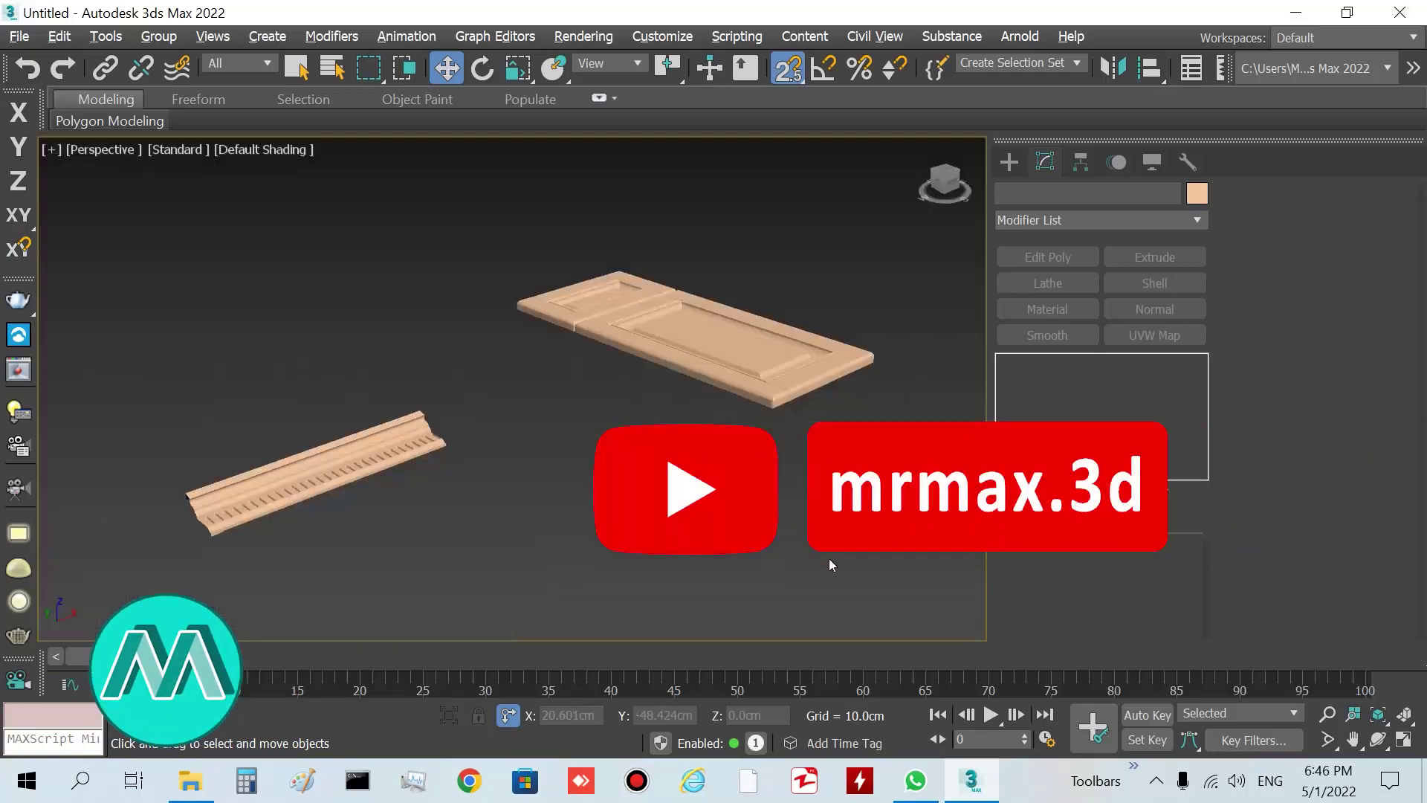
pyautogui.press('g')
pyautogui.click(1327, 714)
pyautogui.moveTo(395, 321); pyautogui.dragTo(319, 389)
pyautogui.keyDown('alt'); pyautogui.moveTo(580, 402); pyautogui.dragTo(549, 445, button='middle'); pyautogui.keyUp('alt')
pyautogui.rightClick(358, 441)
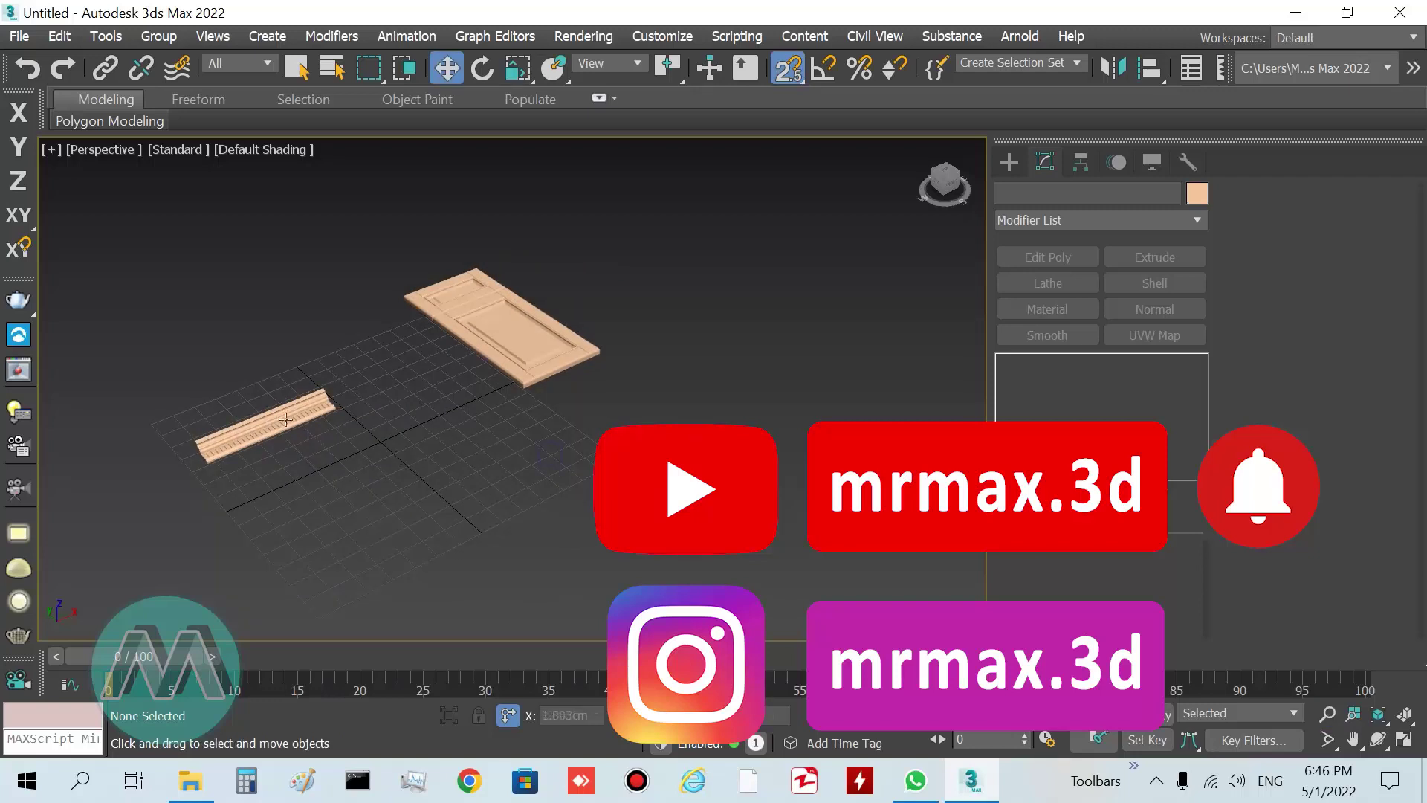
# - Examine the crown molding, the small upper panel and the large lower door panel by selecting each one
pyautogui.click(296, 67)
pyautogui.click(238, 449)
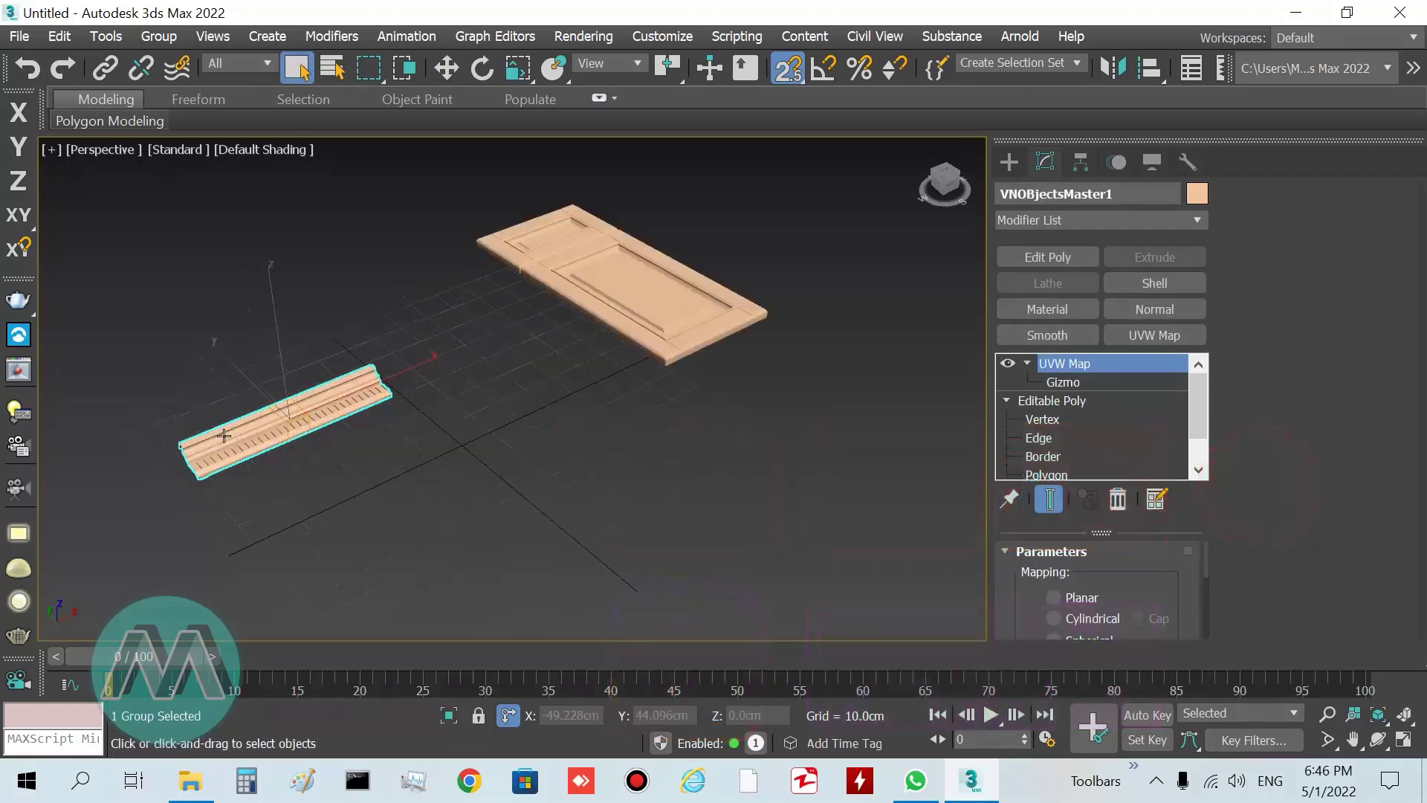
pyautogui.scroll(3, 239, 427)
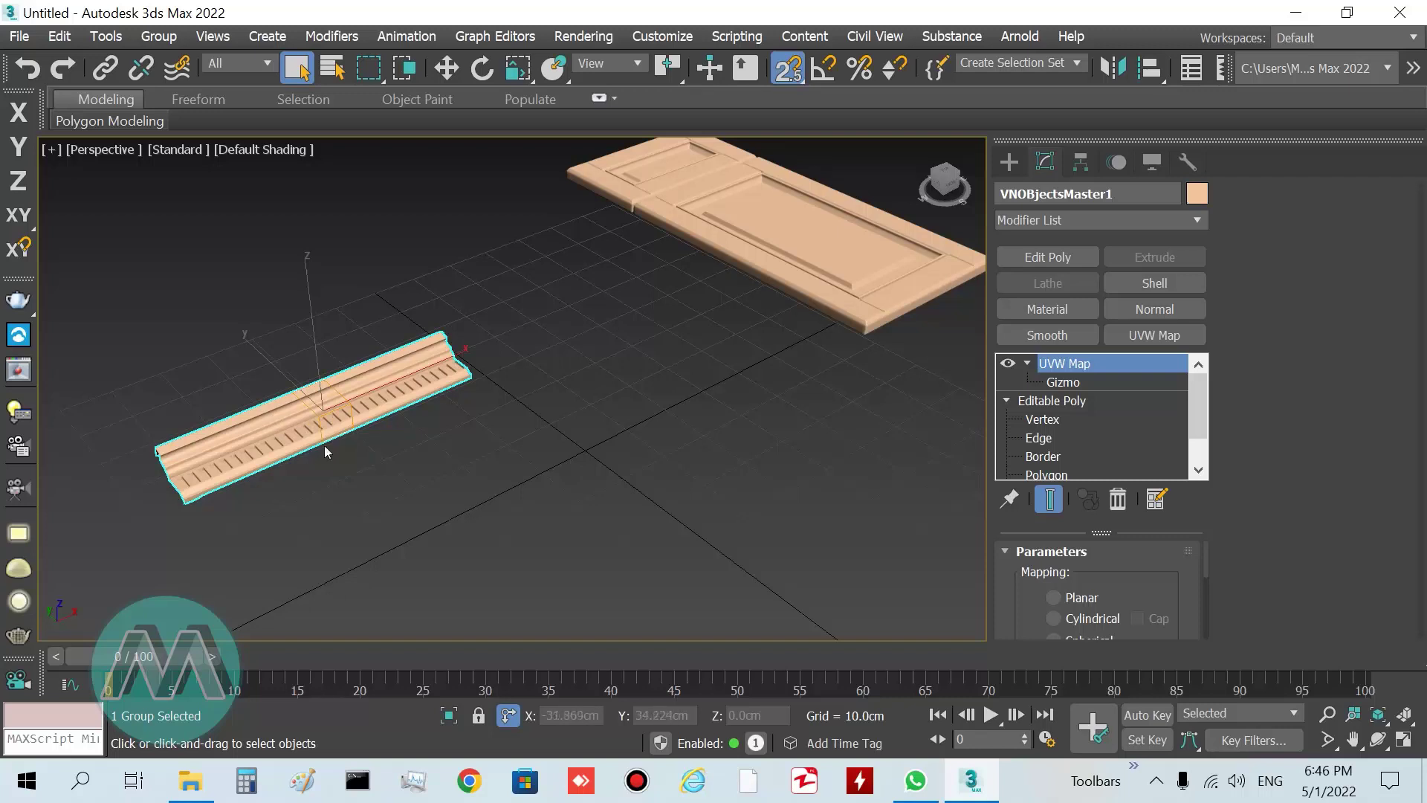
pyautogui.moveTo(370, 443); pyautogui.dragTo(206, 566, button='middle')
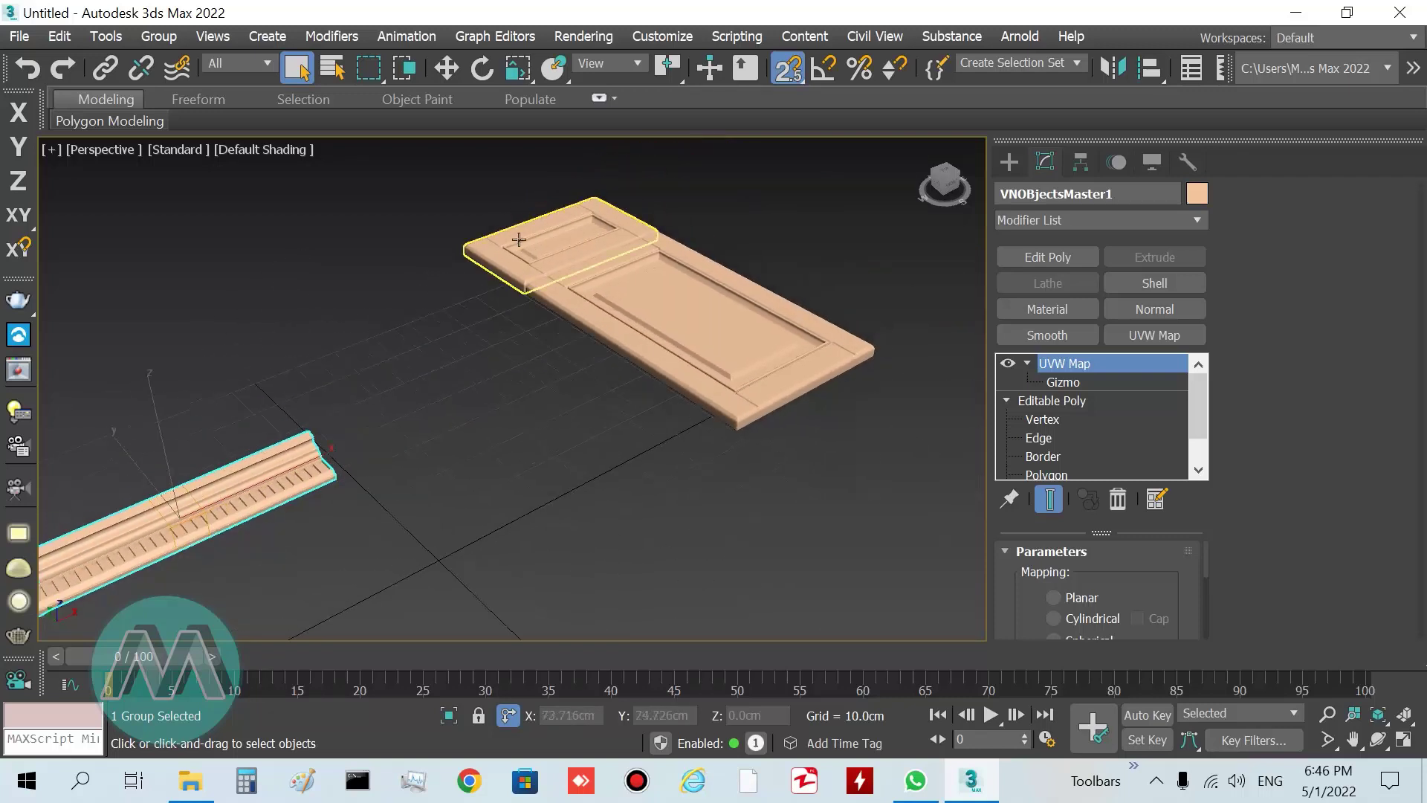
pyautogui.click(528, 240)
pyautogui.click(646, 311)
pyautogui.click(546, 246)
pyautogui.click(709, 337)
pyautogui.click(699, 338)
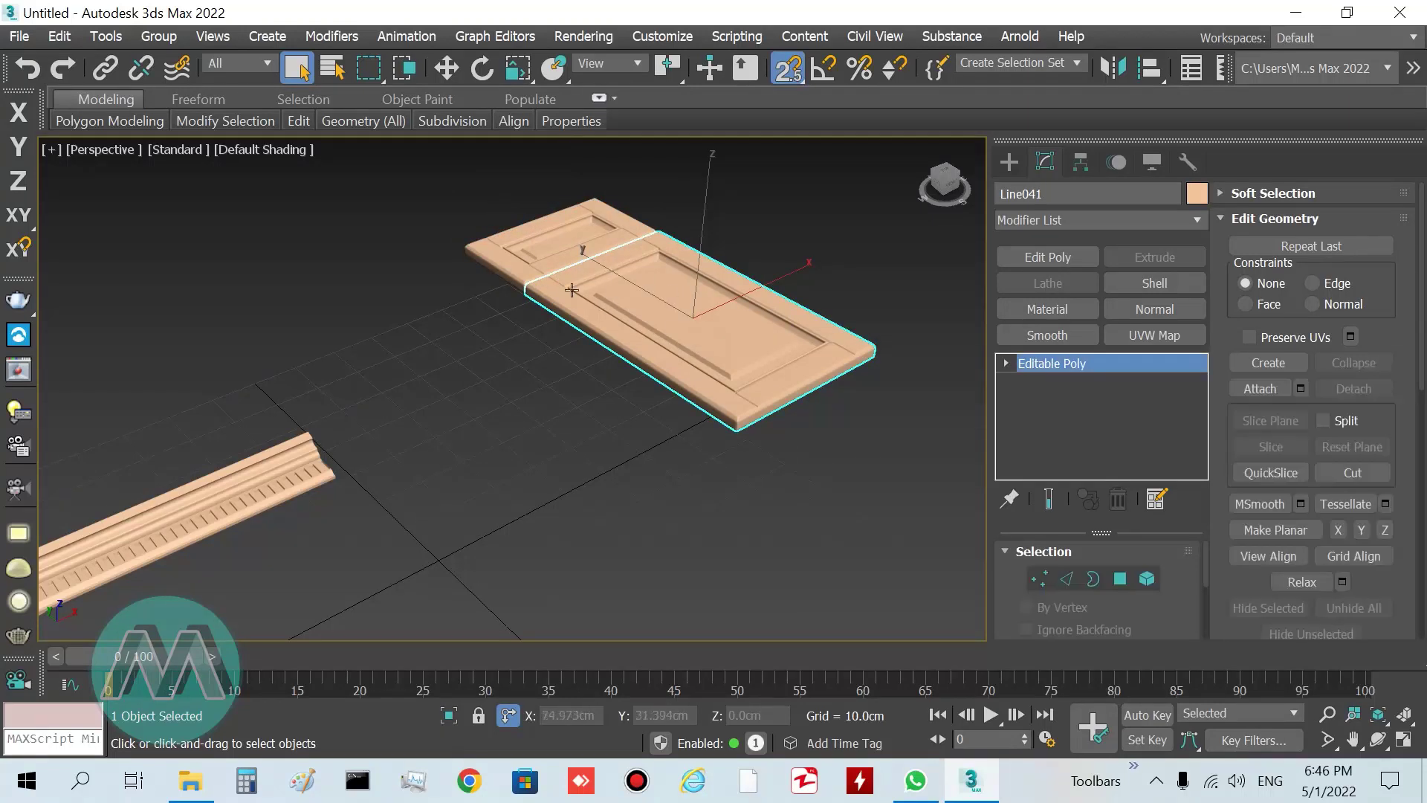
pyautogui.scroll(-4, 413, 293)
pyautogui.moveTo(461, 366); pyautogui.dragTo(371, 425, button='middle')
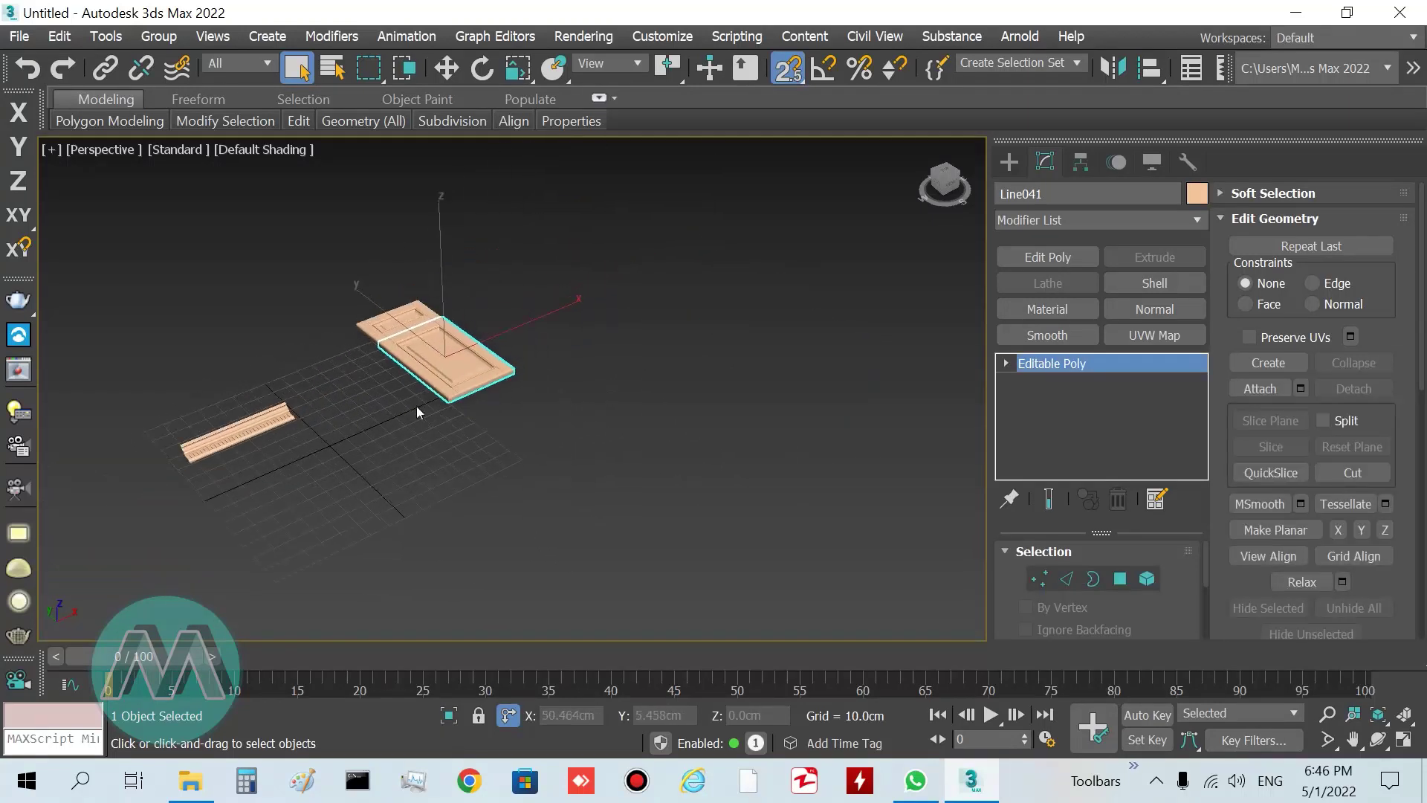
pyautogui.scroll(2, 416, 407)
pyautogui.scroll(-2, 743, 335)
pyautogui.moveTo(726, 343); pyautogui.dragTo(640, 376, button='middle')
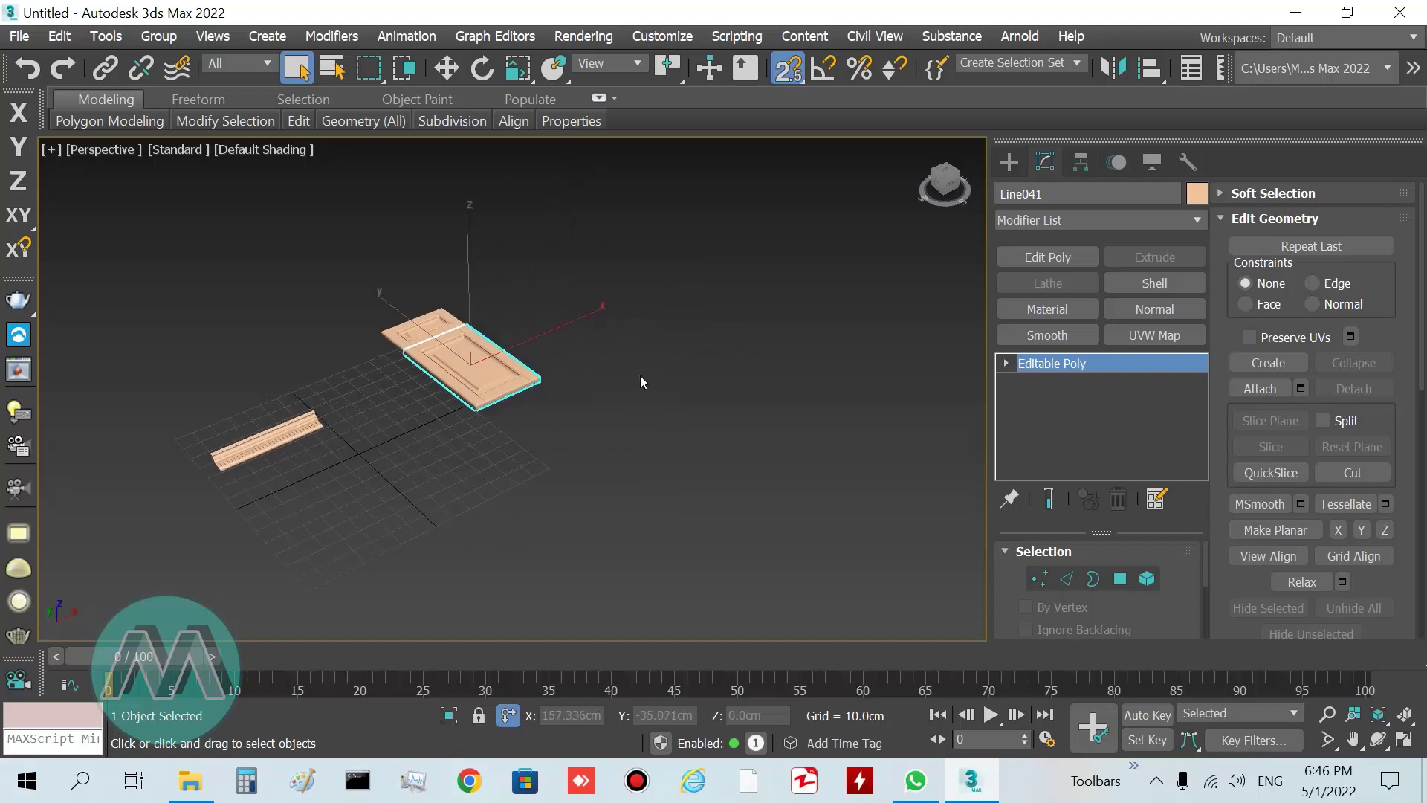
# - Draw a box about 50 cm long, 73 cm wide and 10 cm high beside the door panels, and show edged faces
pyautogui.click(1010, 162)
pyautogui.click(1054, 306)
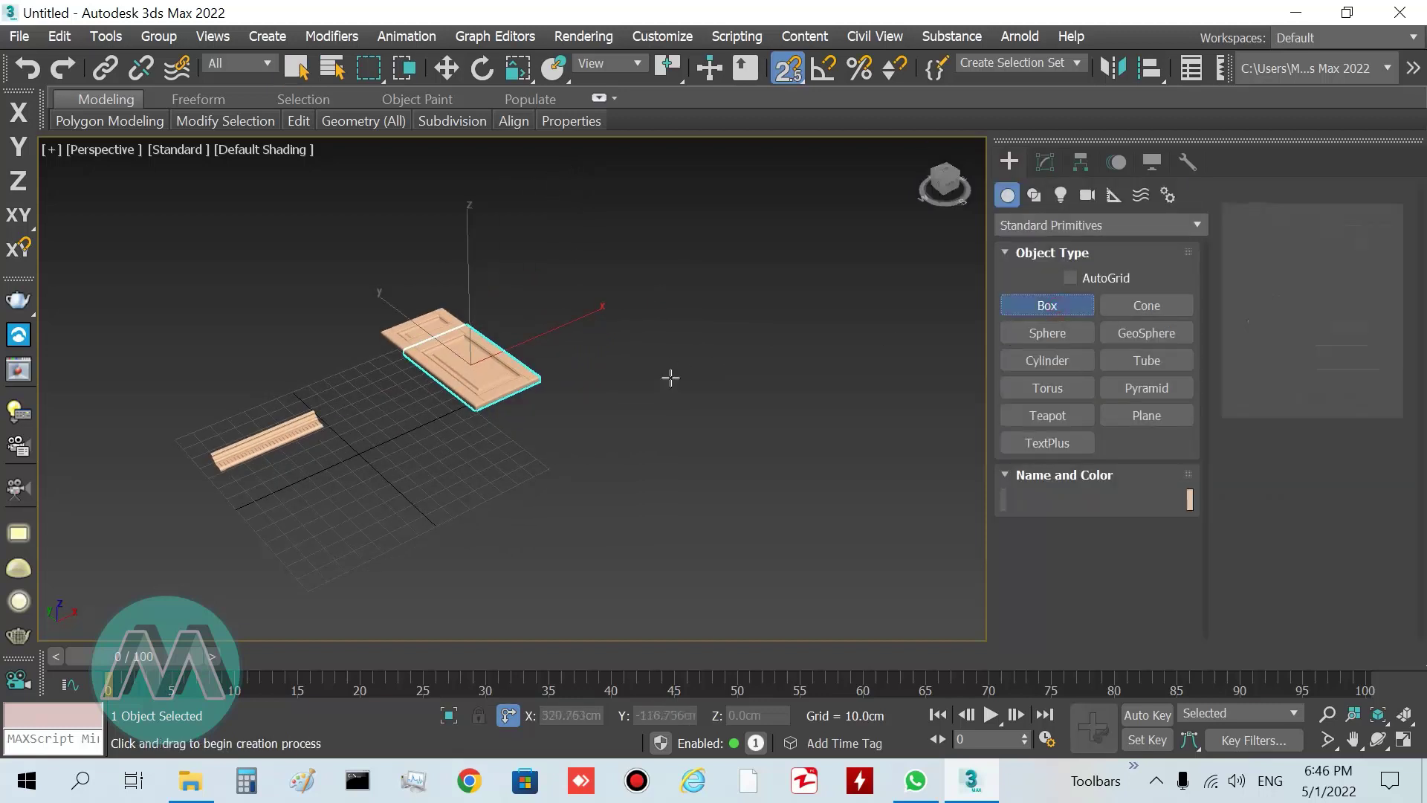
pyautogui.moveTo(721, 392); pyautogui.dragTo(681, 473)
pyautogui.click(693, 449)
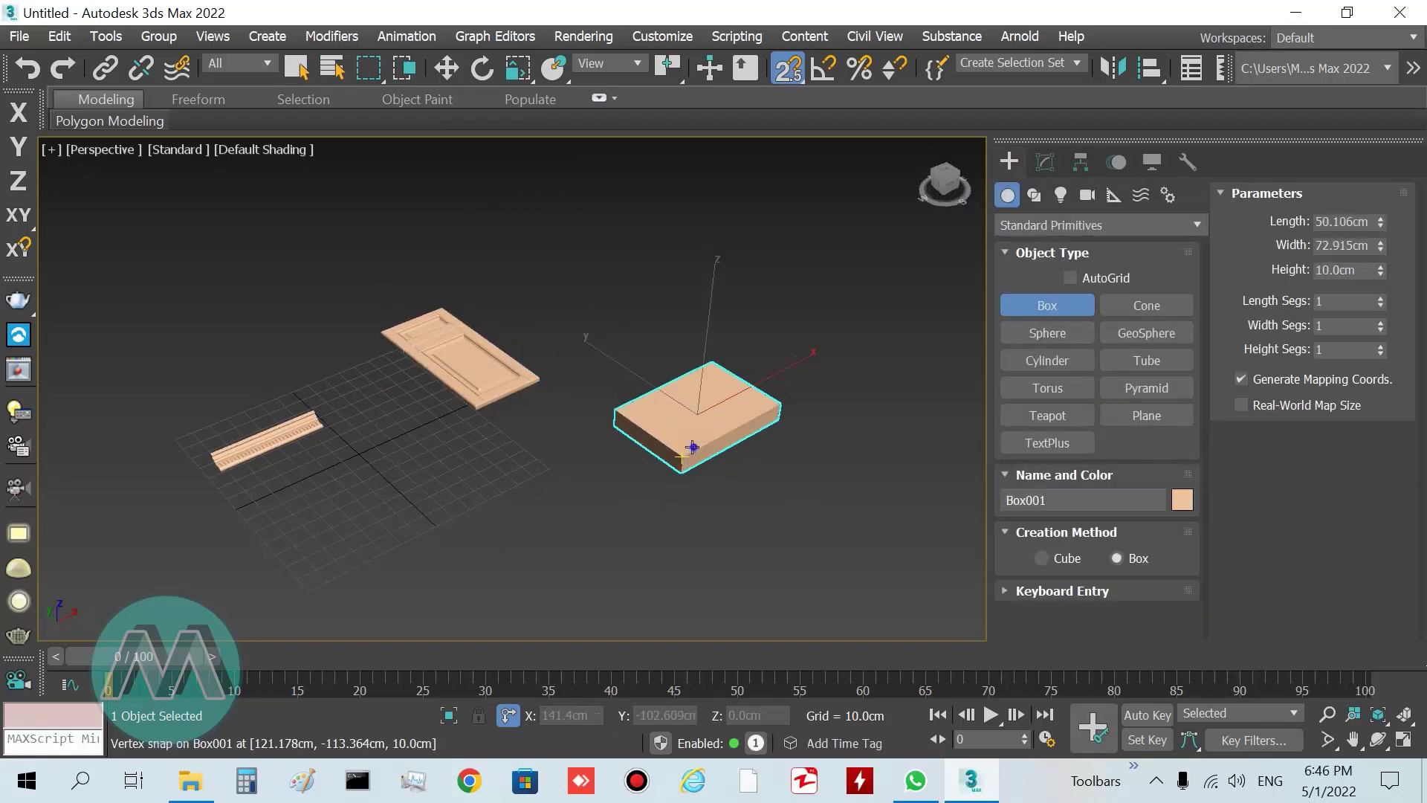
pyautogui.rightClick(798, 459)
pyautogui.press('F4')
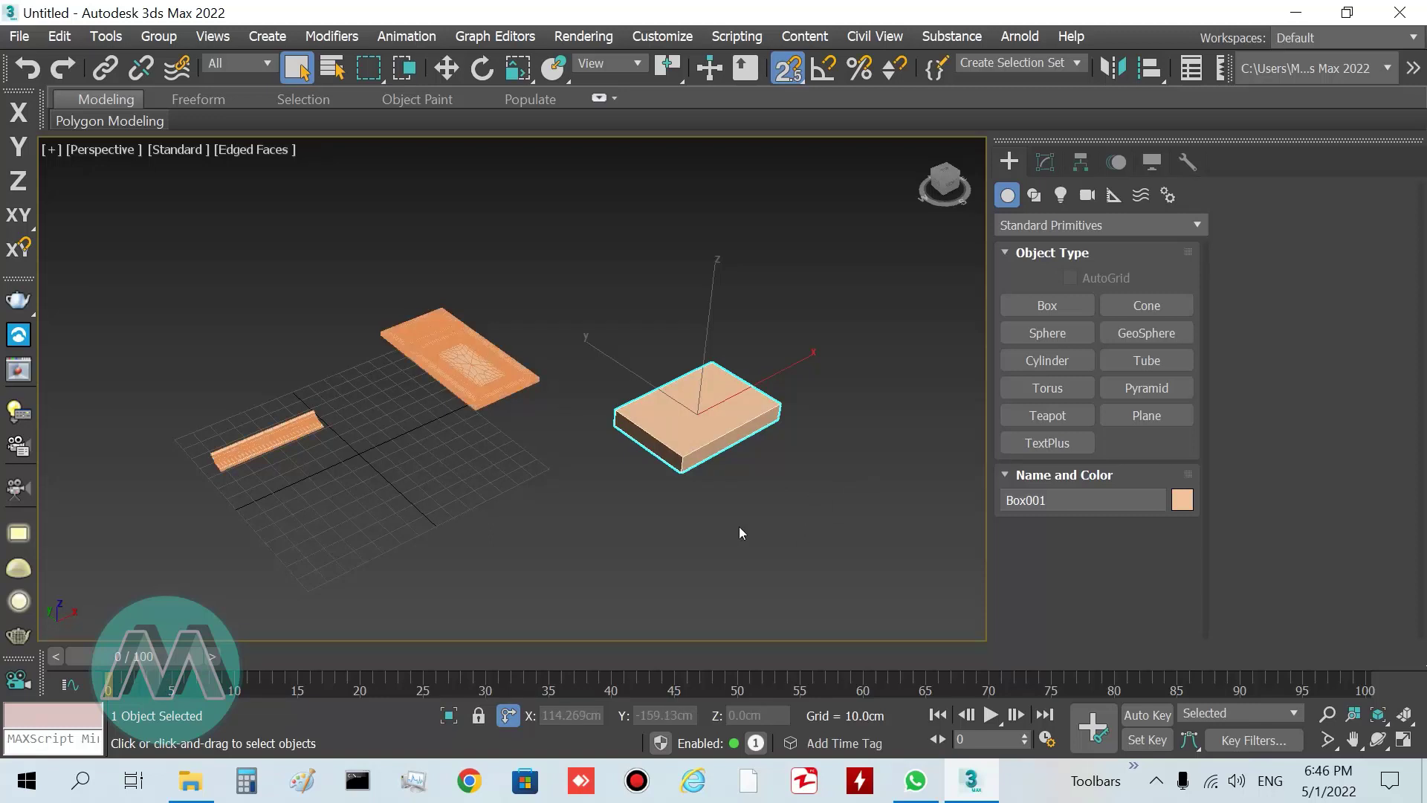
pyautogui.moveTo(608, 504); pyautogui.dragTo(631, 455, button='middle')
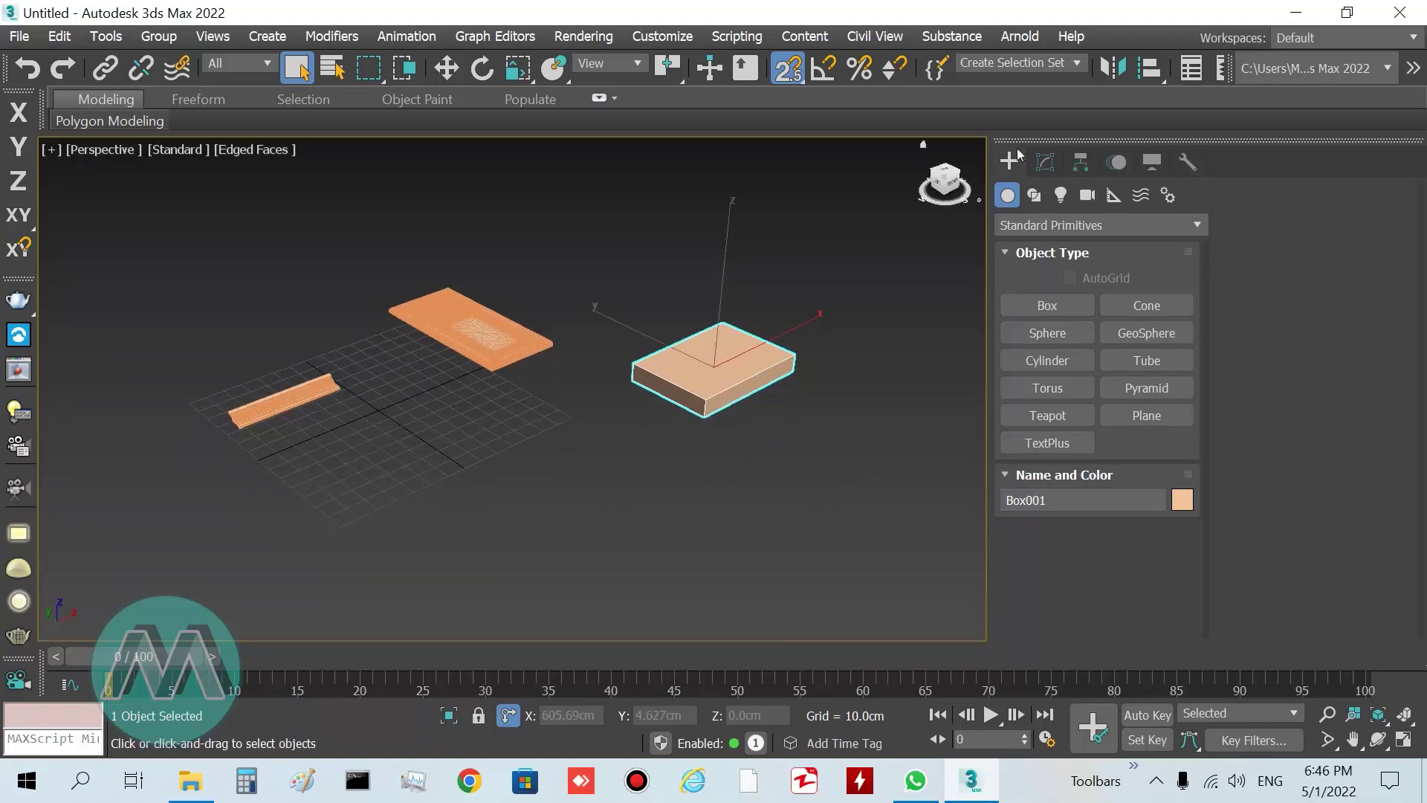
# - Set the new box's length to 55 cm and its width to 50 cm
pyautogui.click(1045, 162)
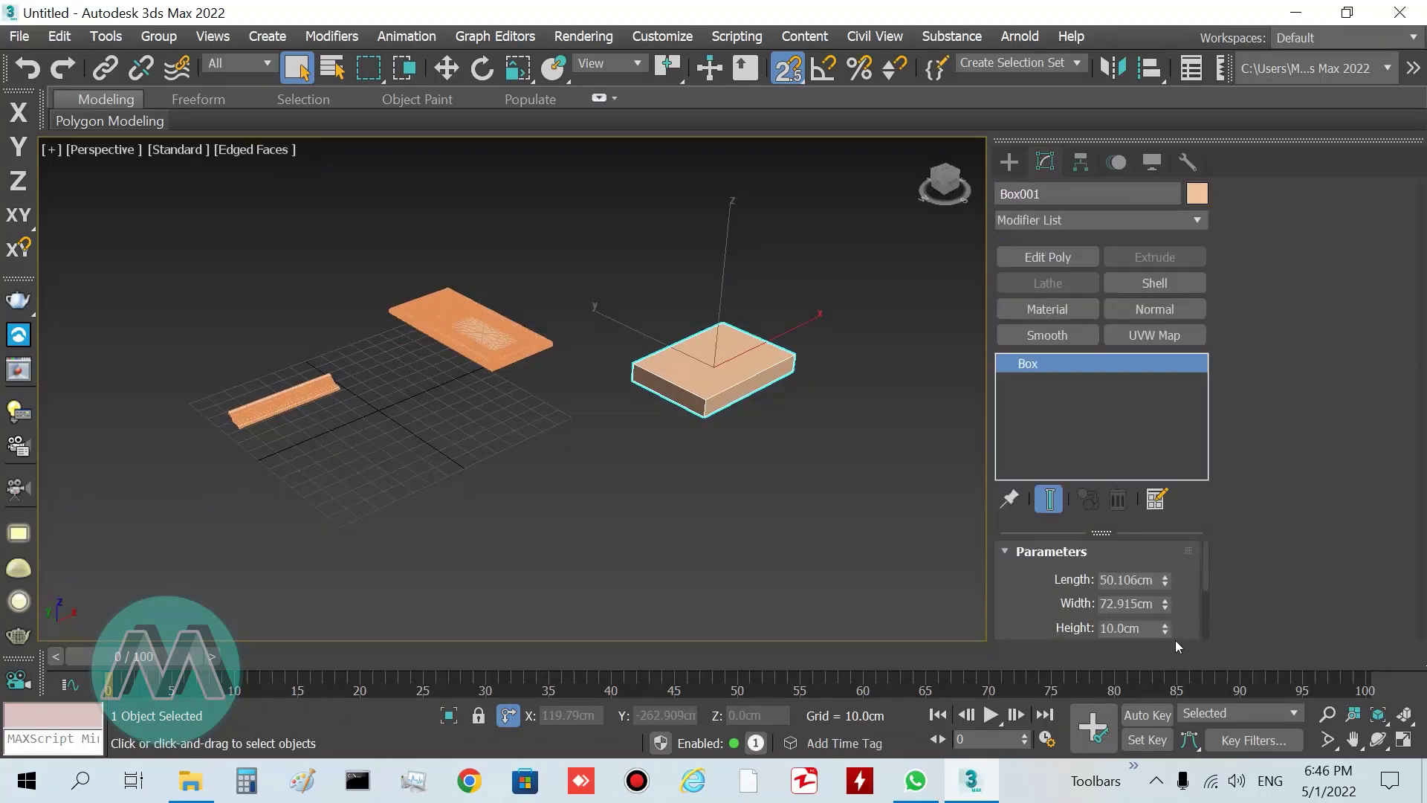
pyautogui.click(1118, 582)
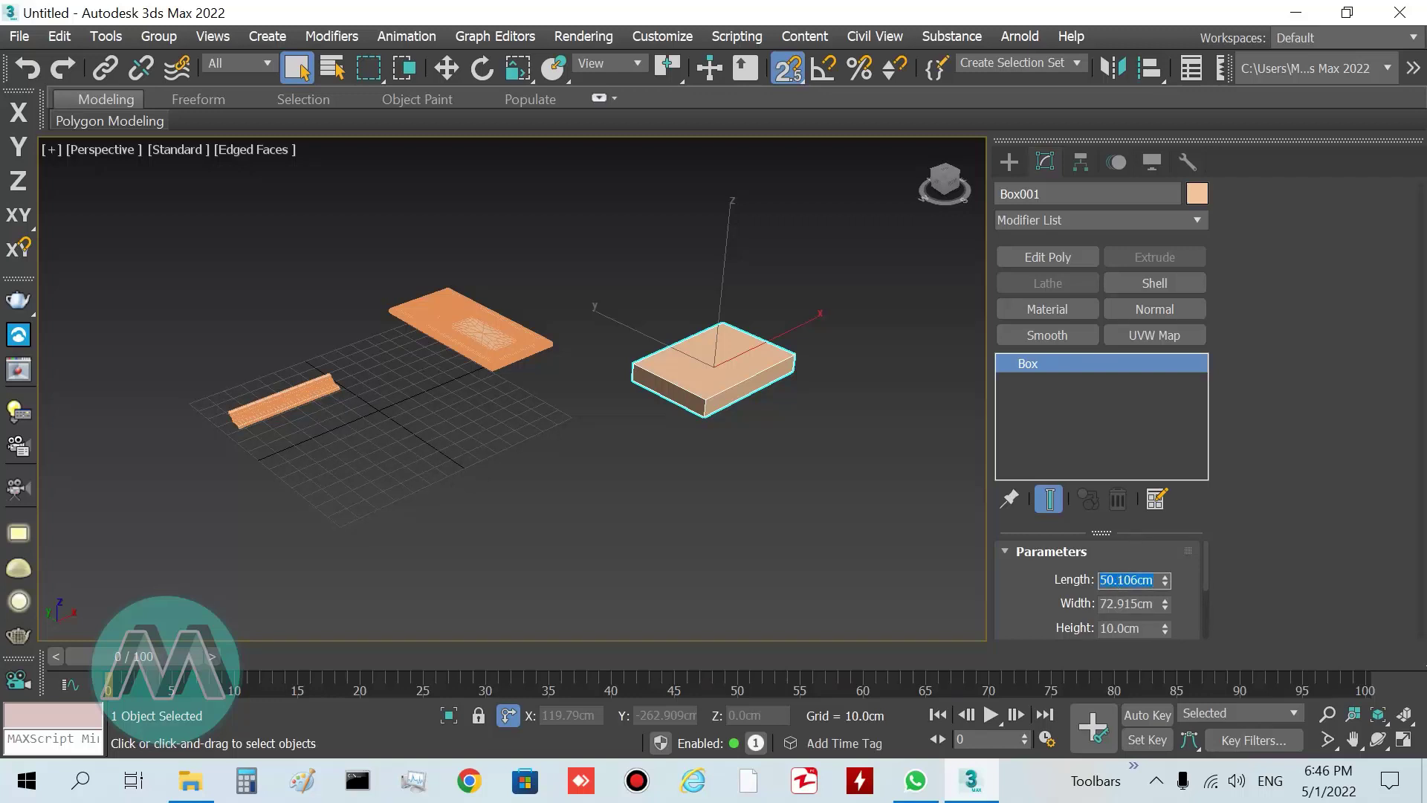
pyautogui.press('Tab')
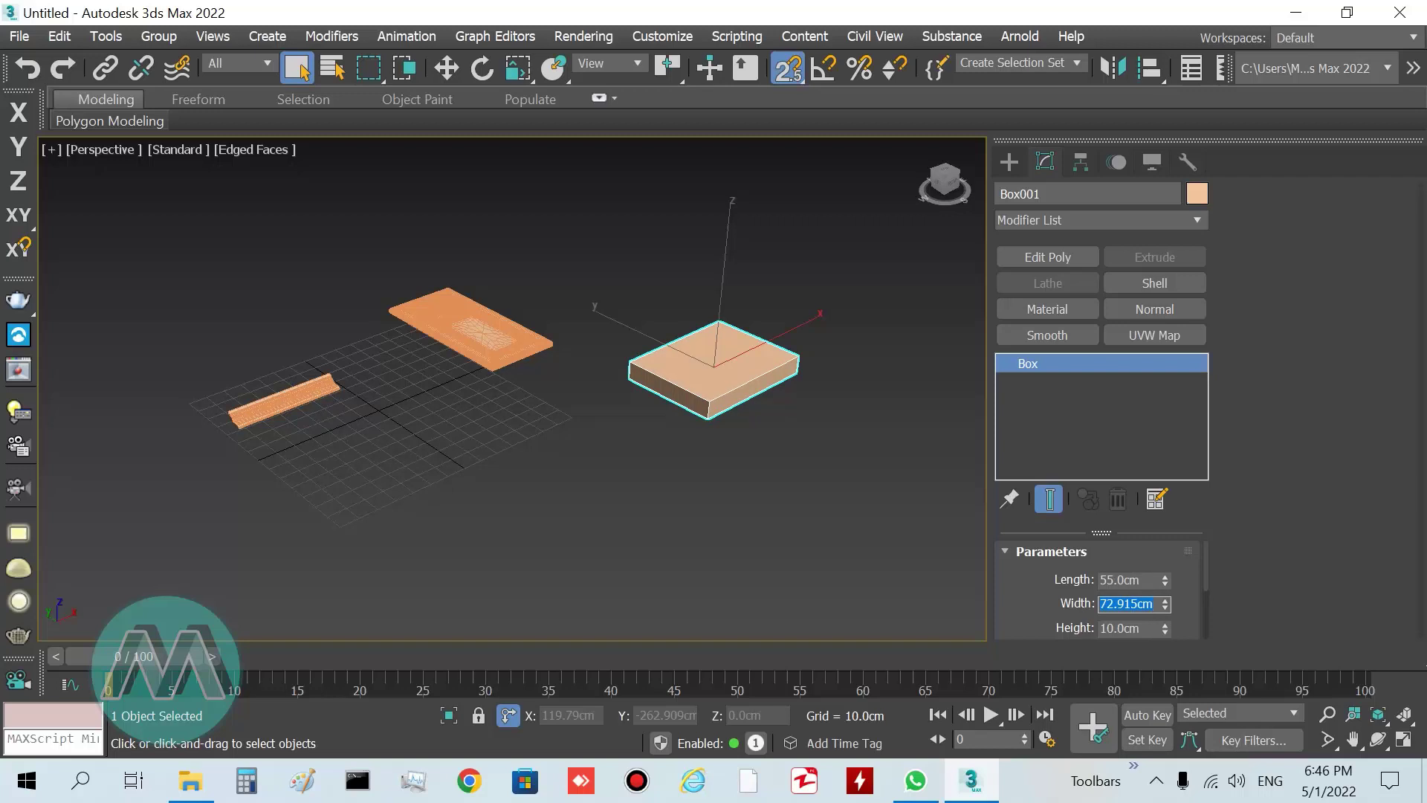
pyautogui.press('Tab')
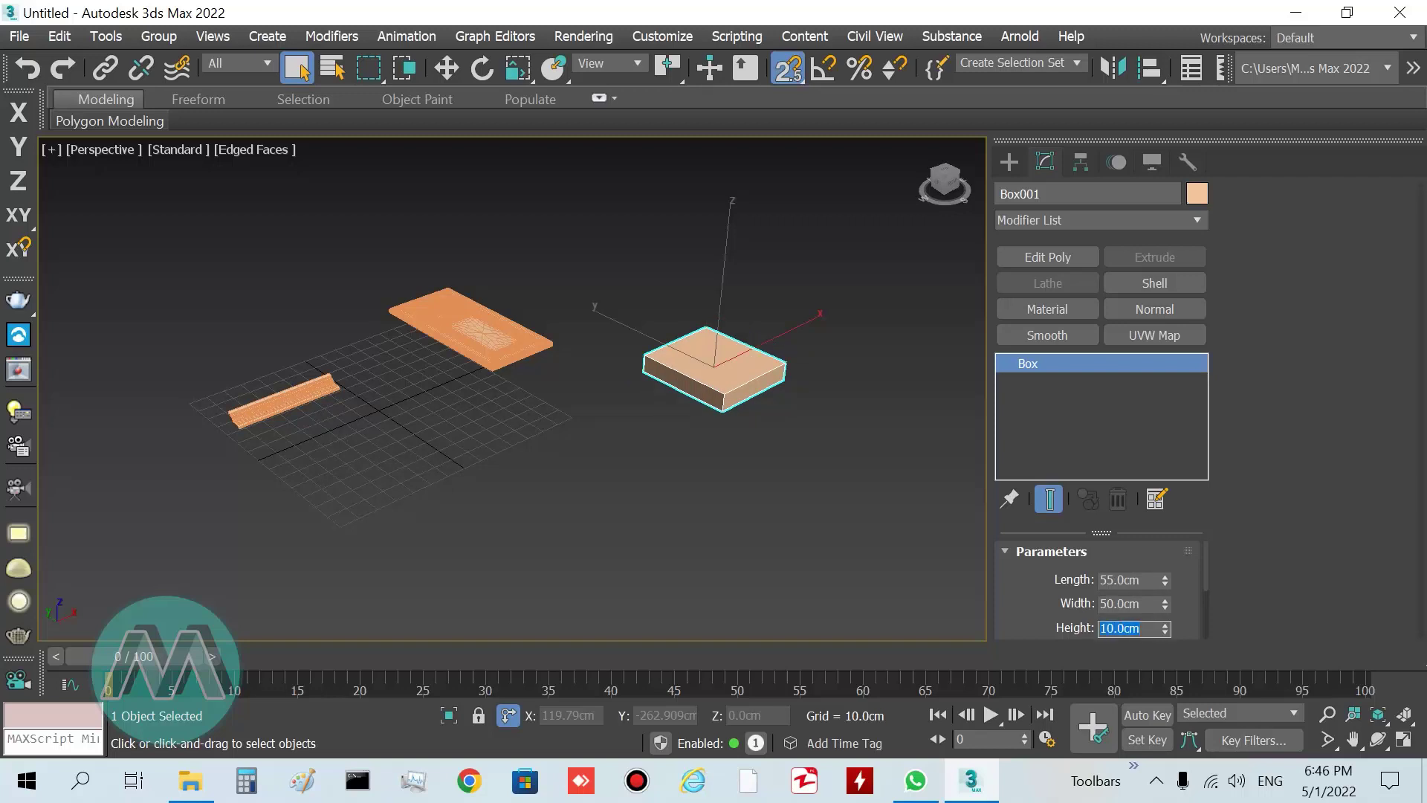
# - Convert the box to an Editable Poly
pyautogui.moveTo(855, 439); pyautogui.dragTo(645, 421, button='middle')
pyautogui.scroll(4, 573, 360)
pyautogui.scroll(-3, 644, 418)
pyautogui.rightClick(467, 343)
pyautogui.moveTo(666, 573)
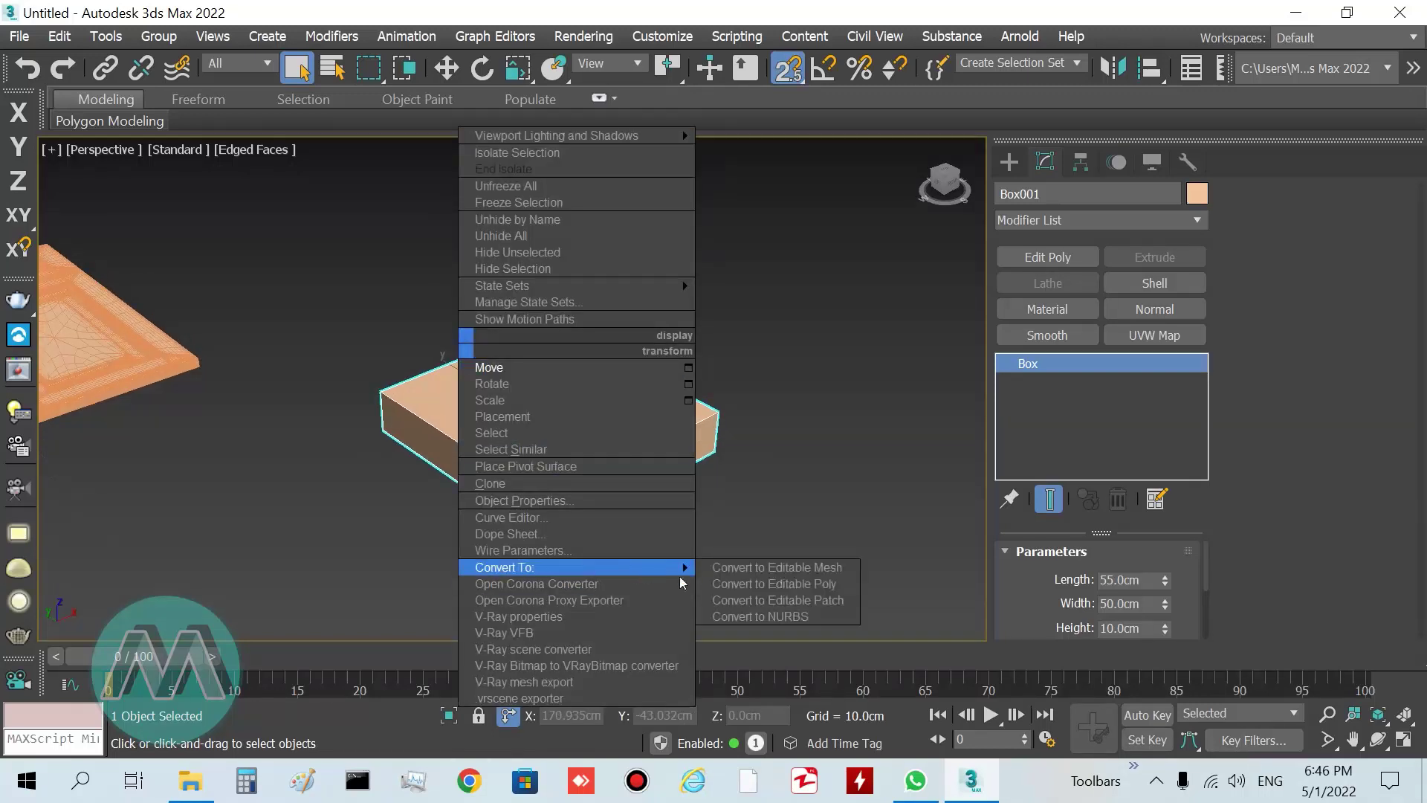
pyautogui.click(773, 583)
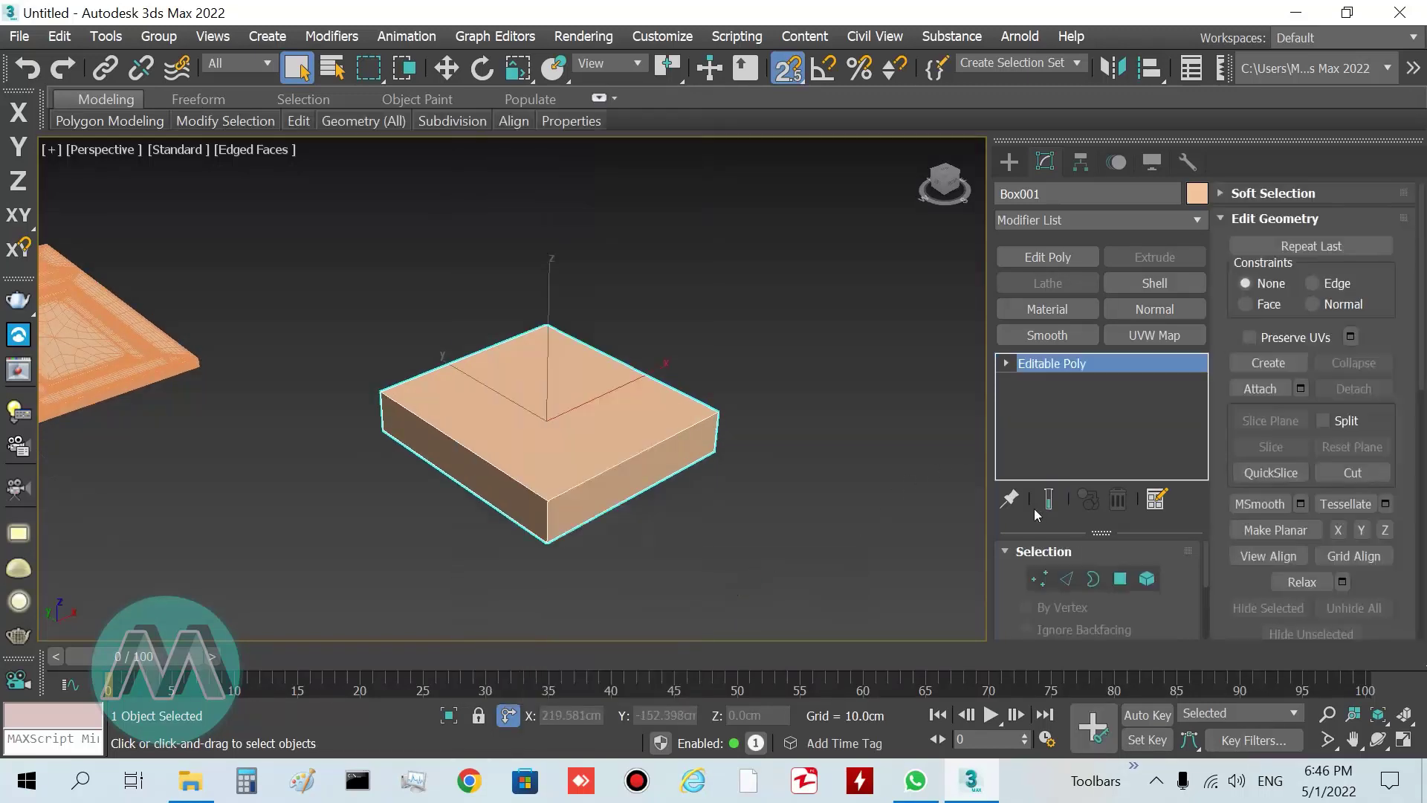
# - Extrude the box's top polygon upward by 77 cm
pyautogui.click(1120, 578)
pyautogui.click(580, 395)
pyautogui.keyDown('alt'); pyautogui.moveTo(582, 397); pyautogui.dragTo(576, 483, button='middle'); pyautogui.keyUp('alt')
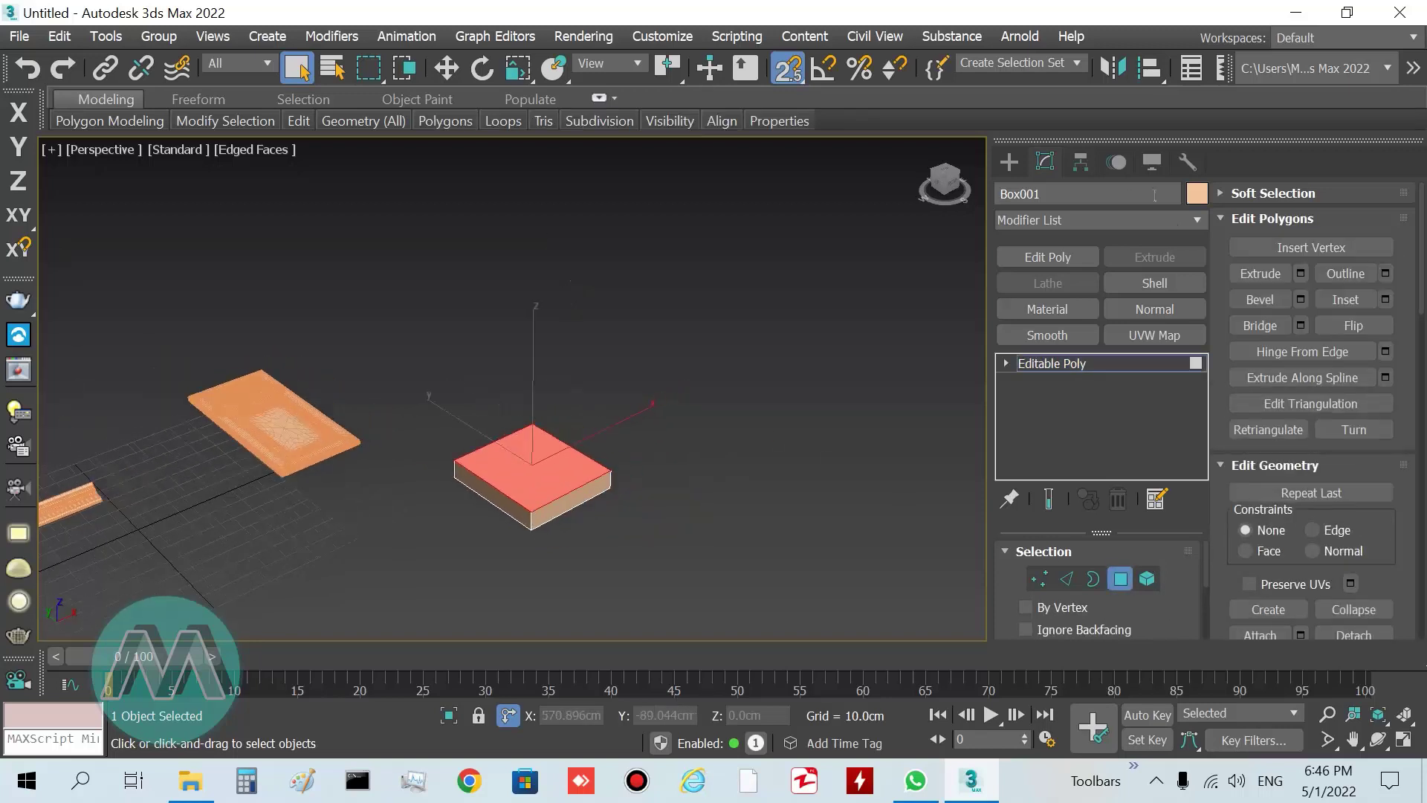
pyautogui.click(1300, 274)
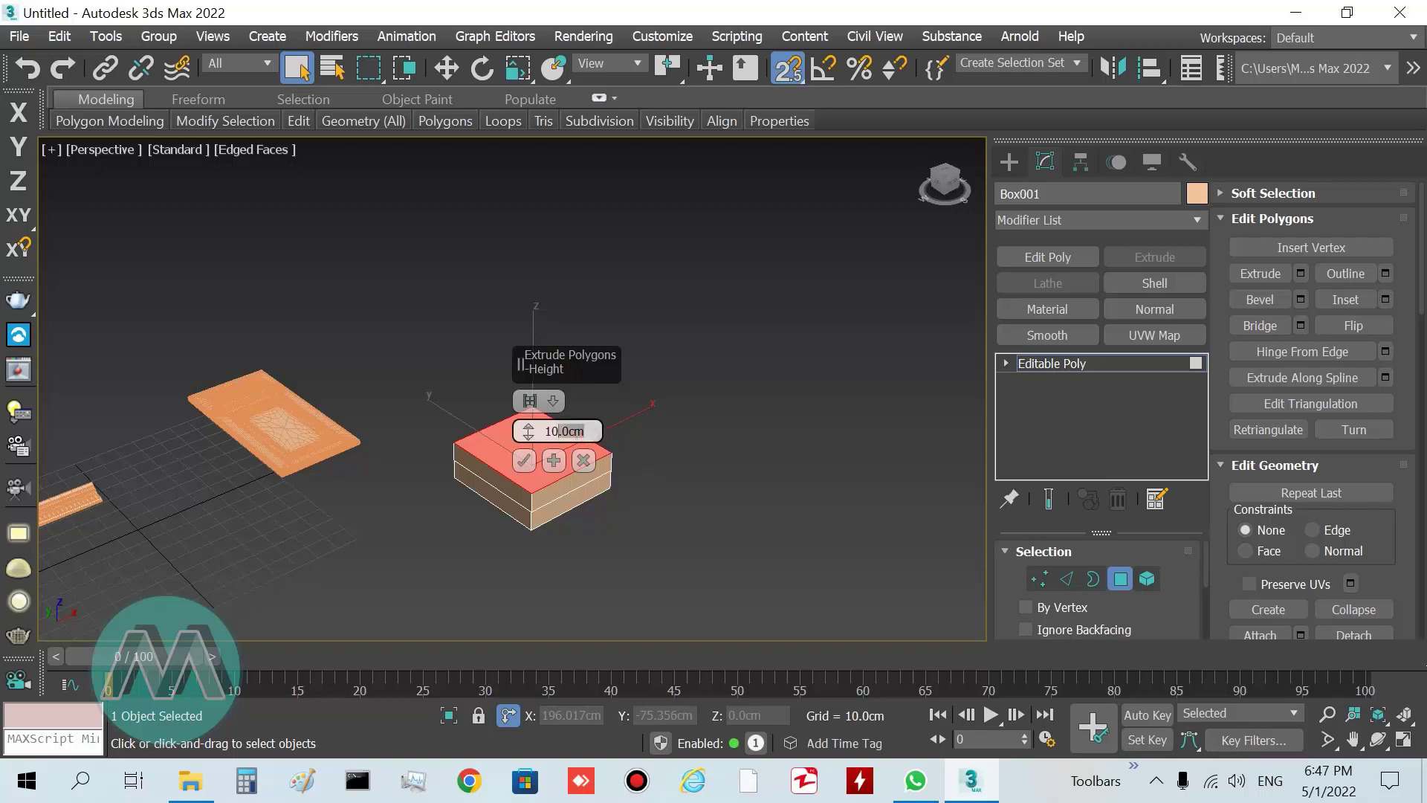
pyautogui.write('77')
pyautogui.press('Return')
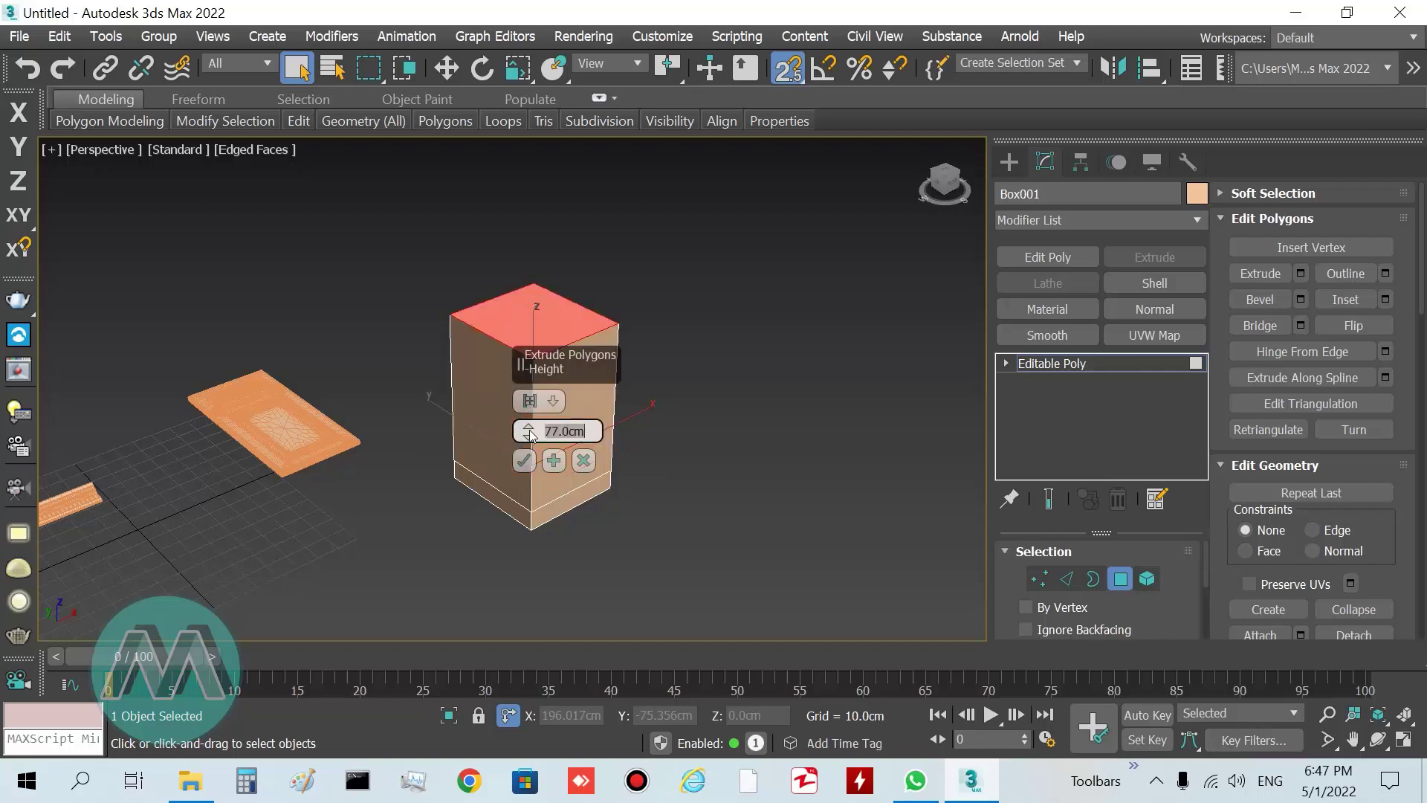
pyautogui.click(554, 462)
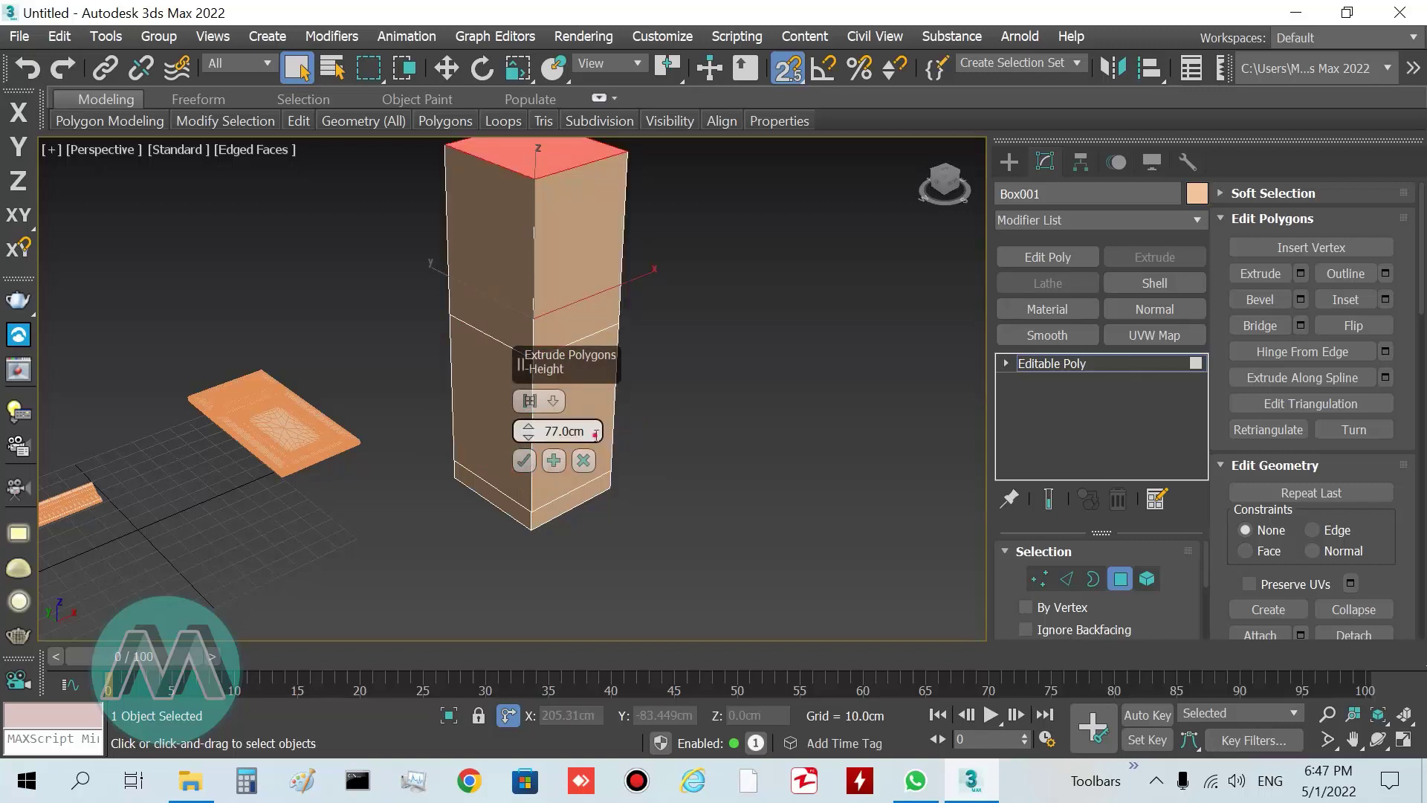
# - Extrude the top polygon a further 5 cm and leave polygon editing
pyautogui.write('5')
pyautogui.press('Return')
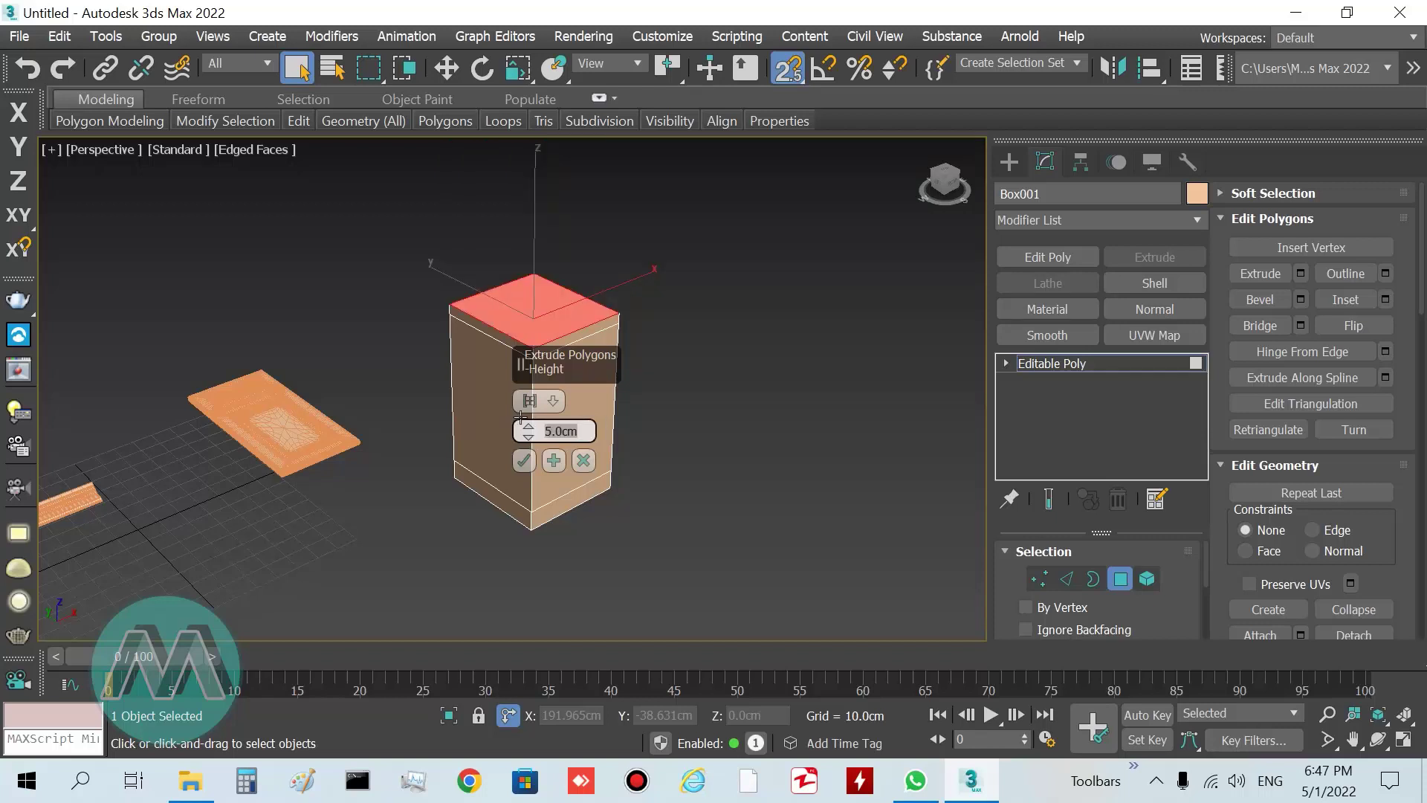
pyautogui.click(524, 461)
pyautogui.scroll(3, 560, 392)
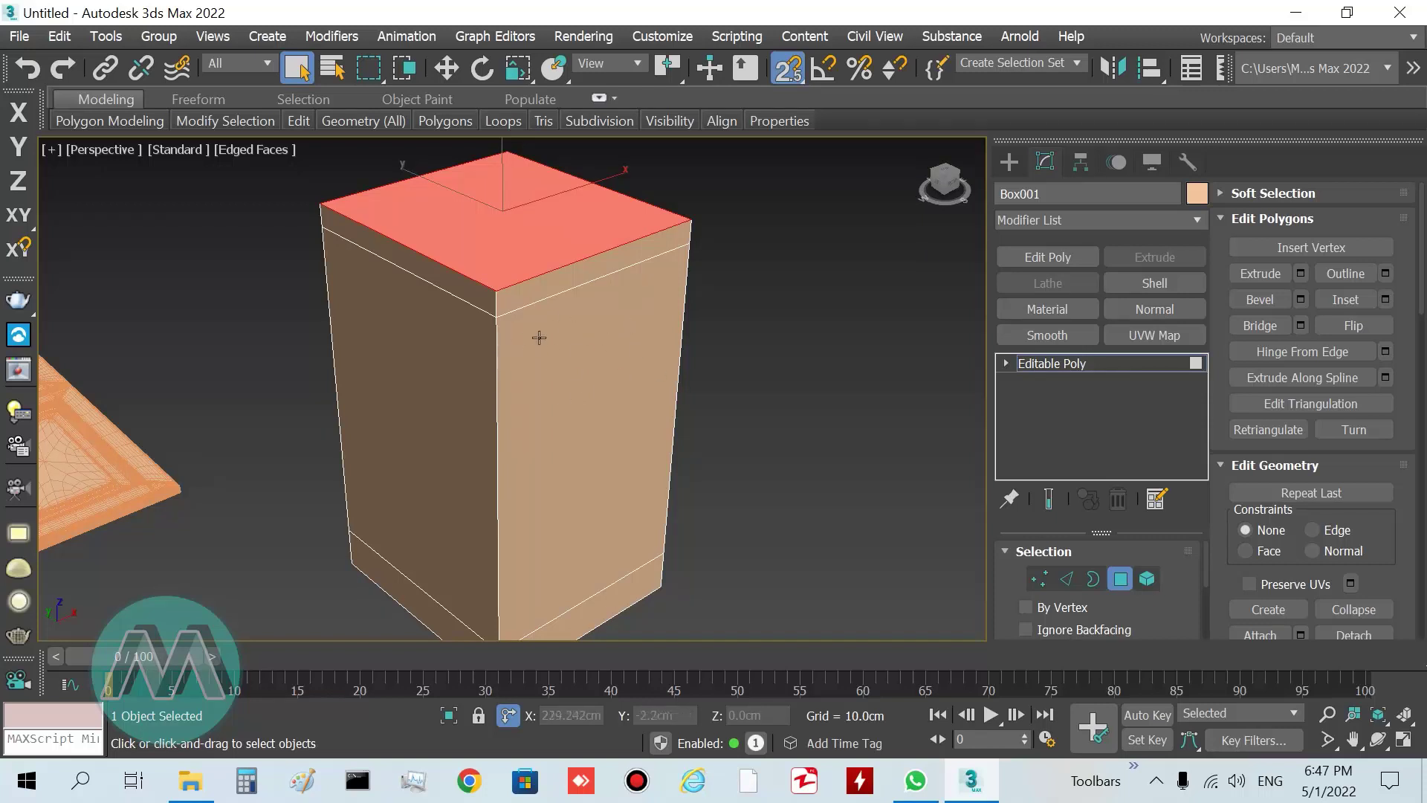
pyautogui.scroll(-3, 688, 407)
pyautogui.moveTo(575, 480); pyautogui.dragTo(624, 445, button='middle')
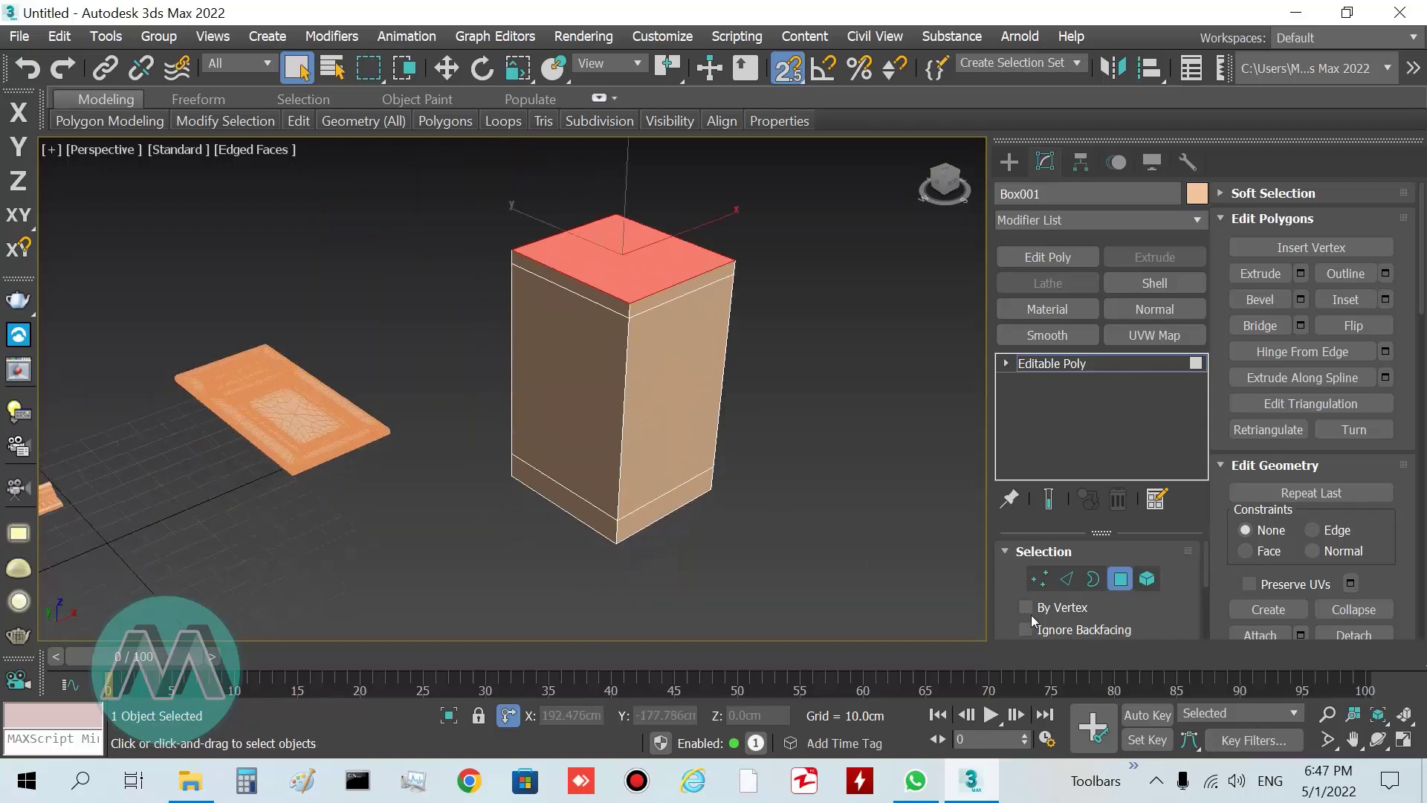
pyautogui.click(1118, 579)
# - Place the large door panel onto the cabinet box's front face with the Select and Place tool
pyautogui.scroll(-3, 568, 487)
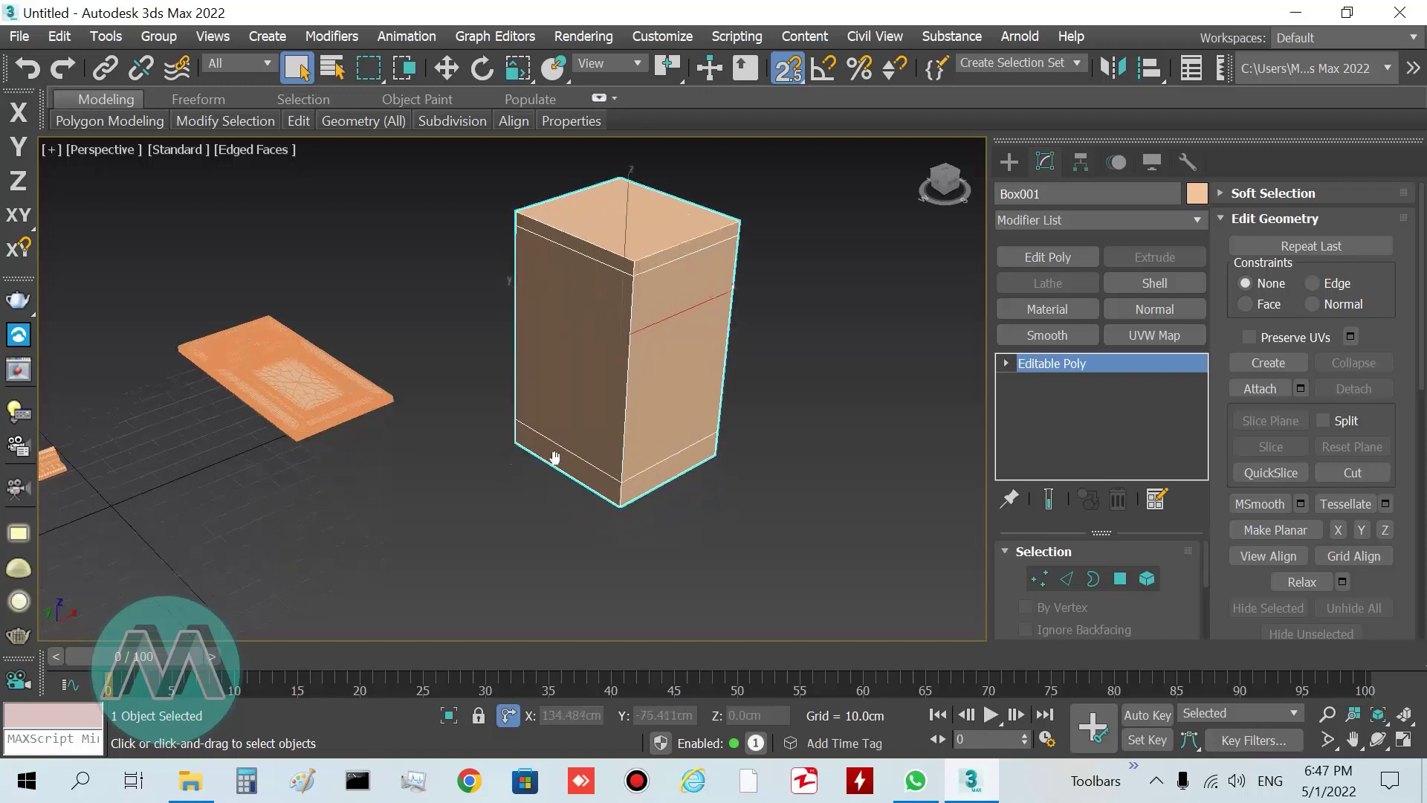
pyautogui.moveTo(515, 452); pyautogui.dragTo(479, 431, button='middle')
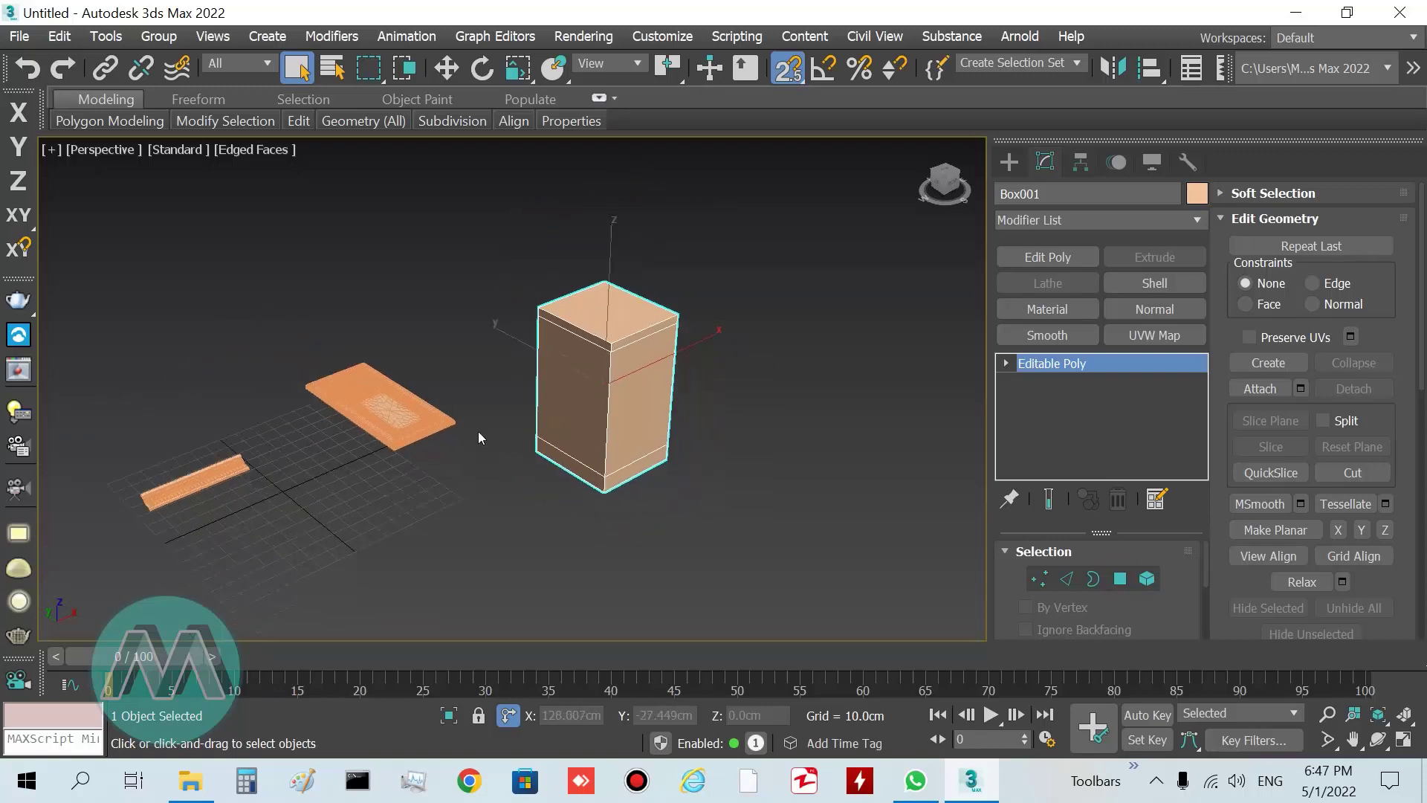
pyautogui.click(428, 416)
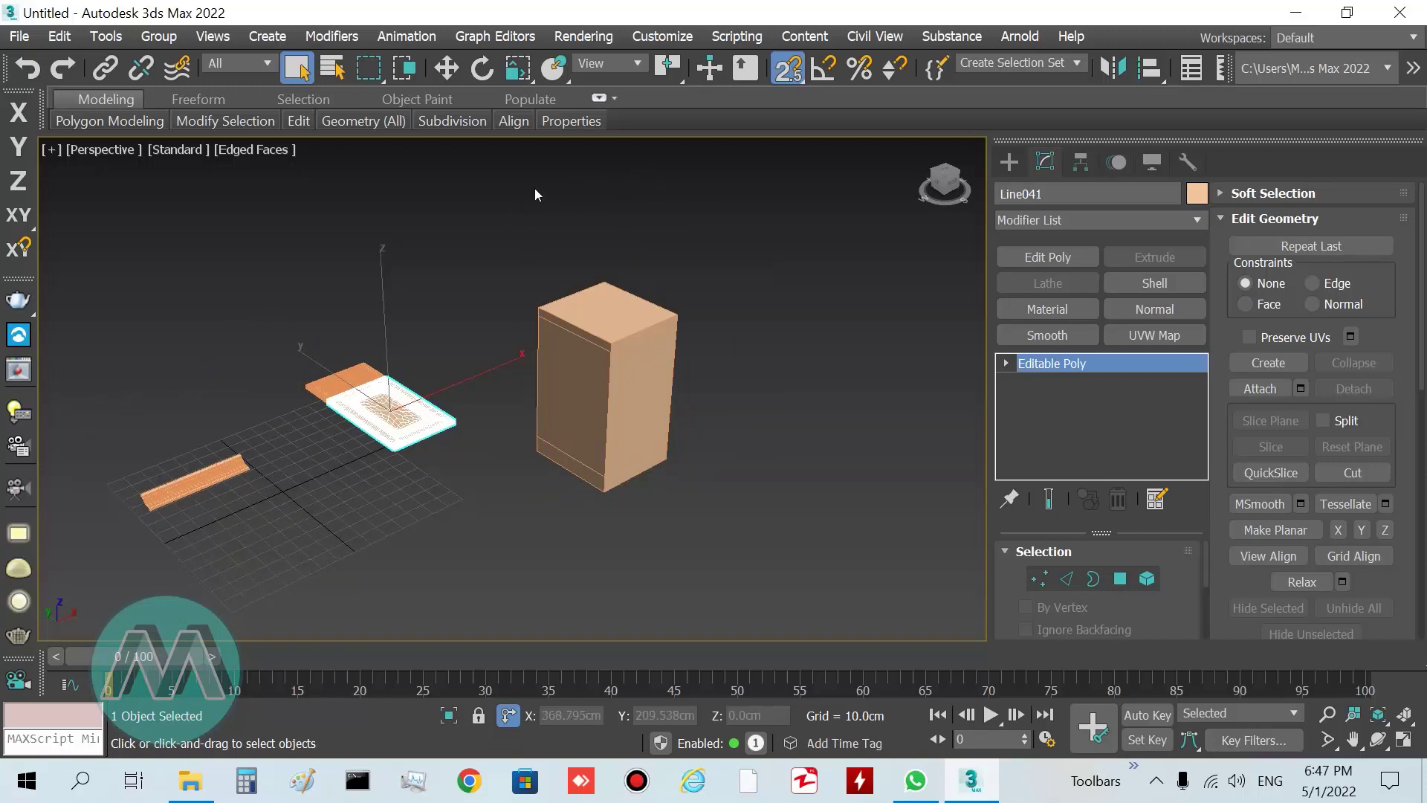
pyautogui.click(556, 68)
pyautogui.moveTo(413, 424); pyautogui.dragTo(644, 401)
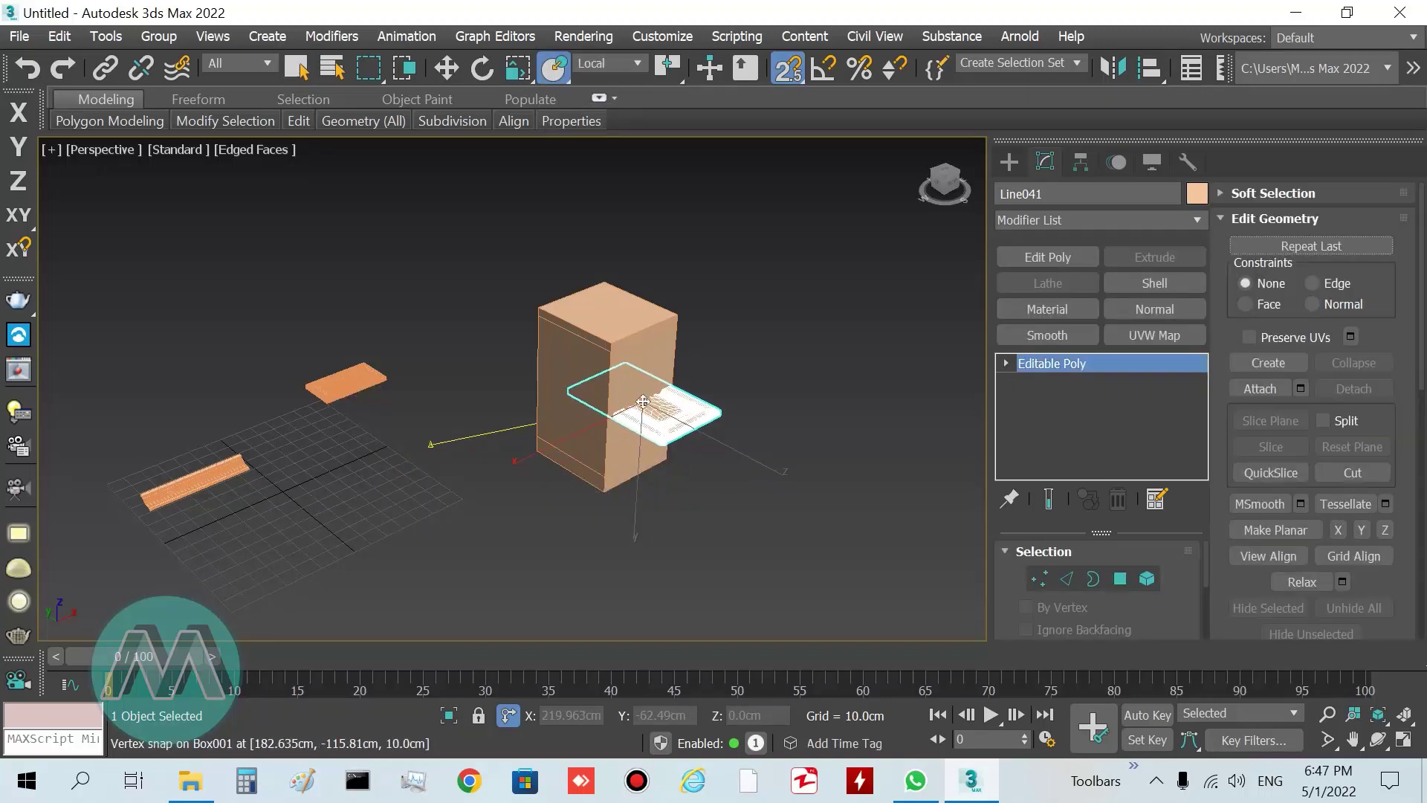
pyautogui.scroll(4, 644, 405)
pyautogui.scroll(-2, 658, 416)
pyautogui.moveTo(660, 419); pyautogui.dragTo(628, 445, button='middle')
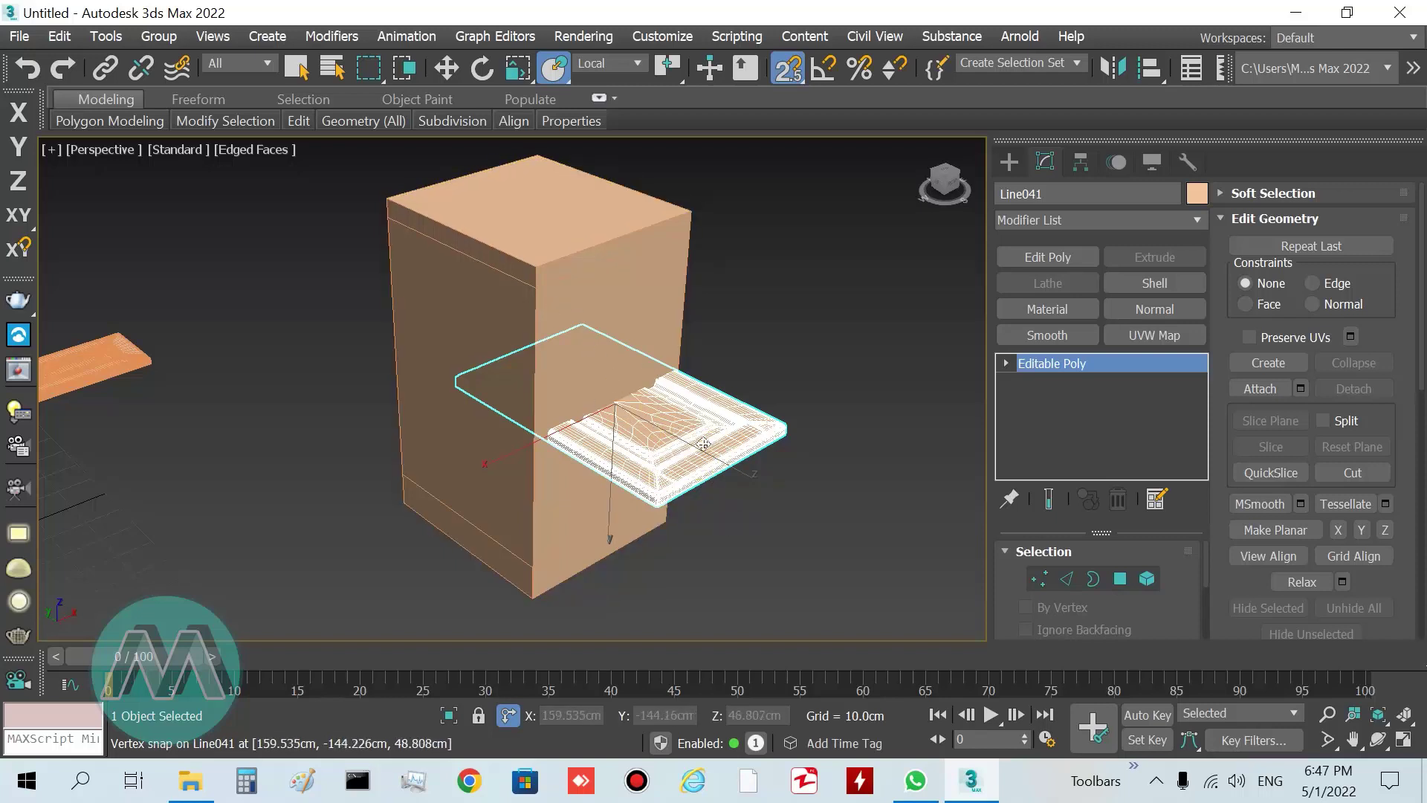
# - Rotate the door panel 90 degrees about the X axis so it stands upright
pyautogui.press('e')
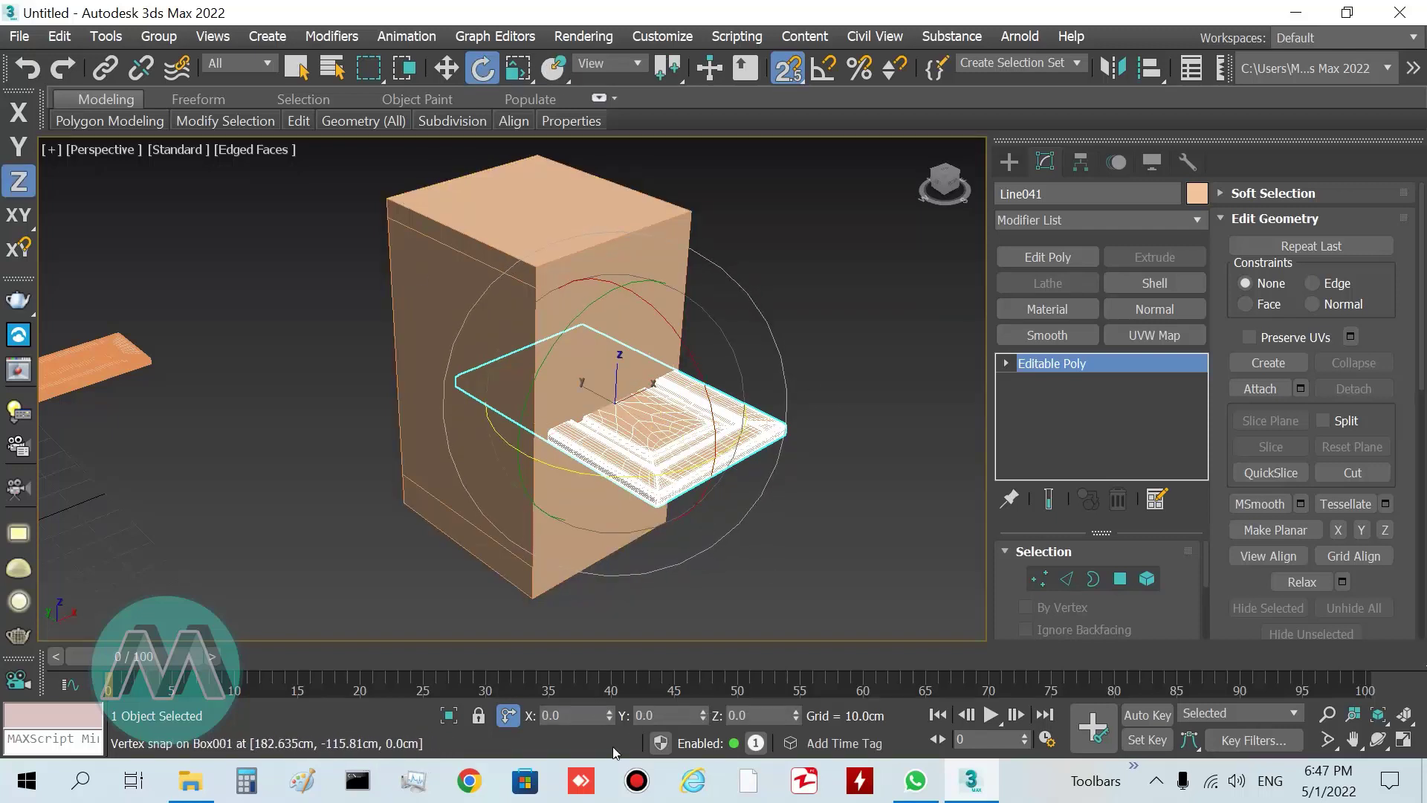
pyautogui.click(578, 715)
pyautogui.write('90')
pyautogui.press('Return')
# - In the Top view, turn off snapping and move the door panel so its back sits flush against the cabinet's front face
pyautogui.rightClick(835, 317)
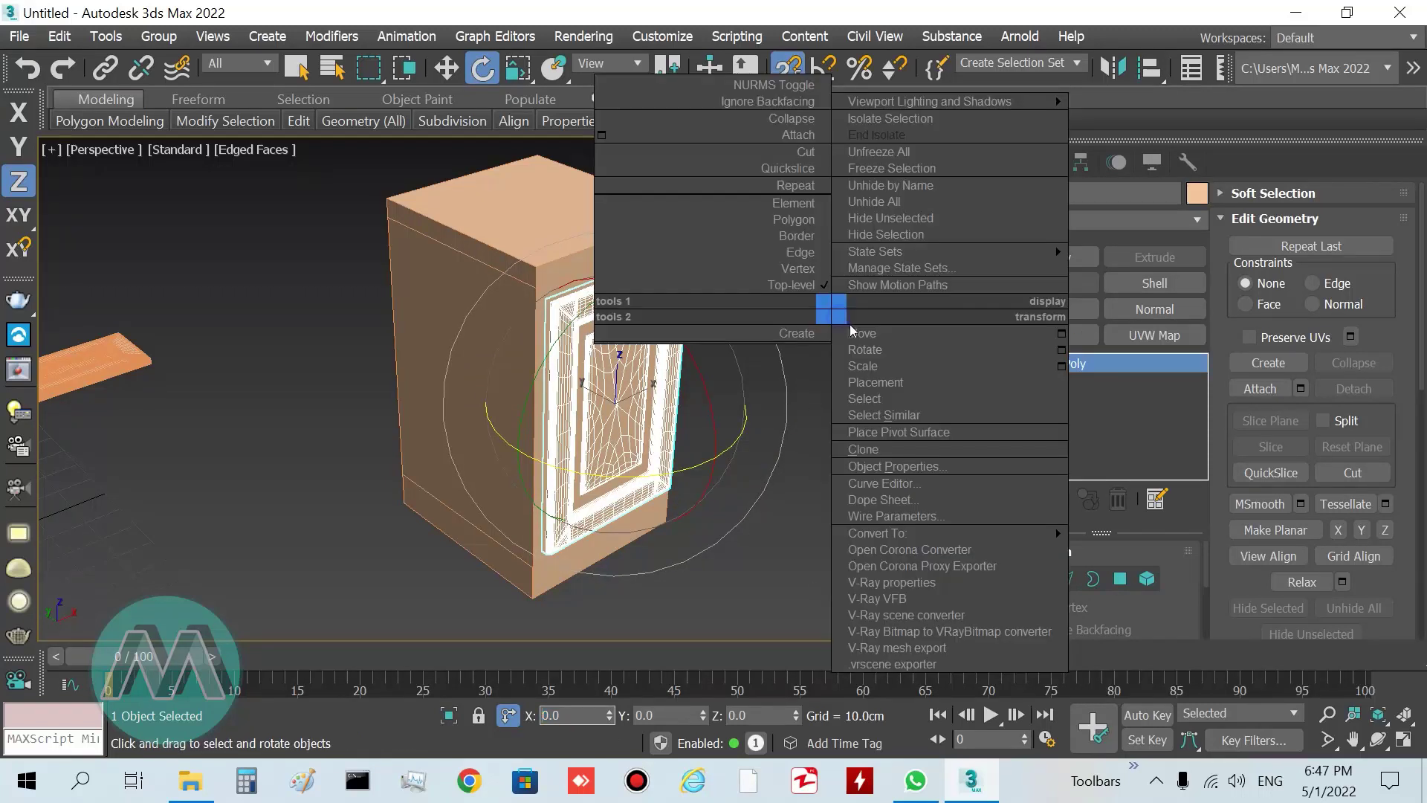
pyautogui.click(860, 335)
pyautogui.hotkey('alt', 'w')
pyautogui.middleClick(313, 235)
pyautogui.hotkey('alt', 'w')
pyautogui.press('z')
pyautogui.scroll(-4, 508, 407)
pyautogui.moveTo(486, 368); pyautogui.dragTo(590, 417, button='middle')
pyautogui.scroll(2, 590, 417)
pyautogui.click(788, 68)
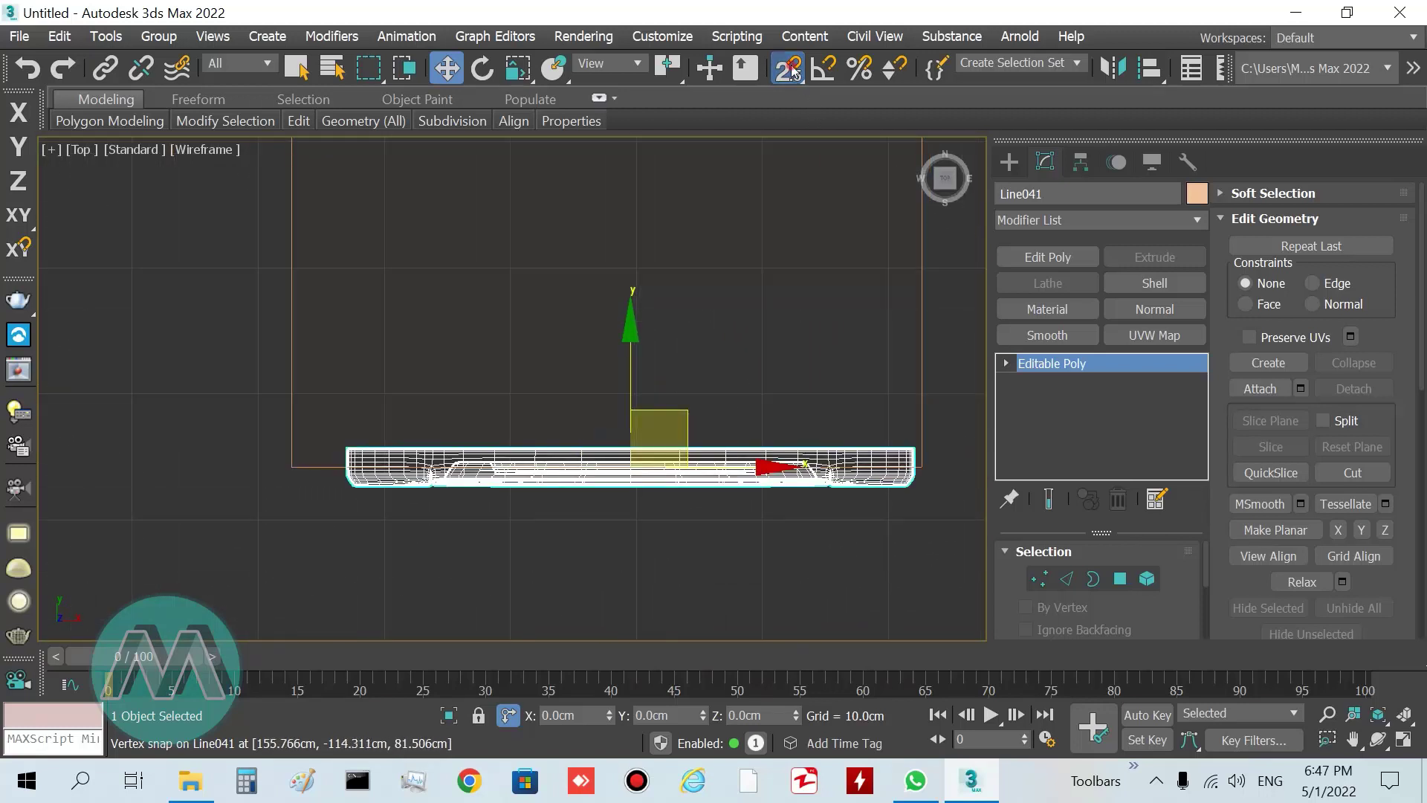
pyautogui.moveTo(686, 425); pyautogui.dragTo(669, 443)
pyautogui.scroll(2, 669, 443)
pyautogui.moveTo(620, 481); pyautogui.dragTo(522, 500, button='middle')
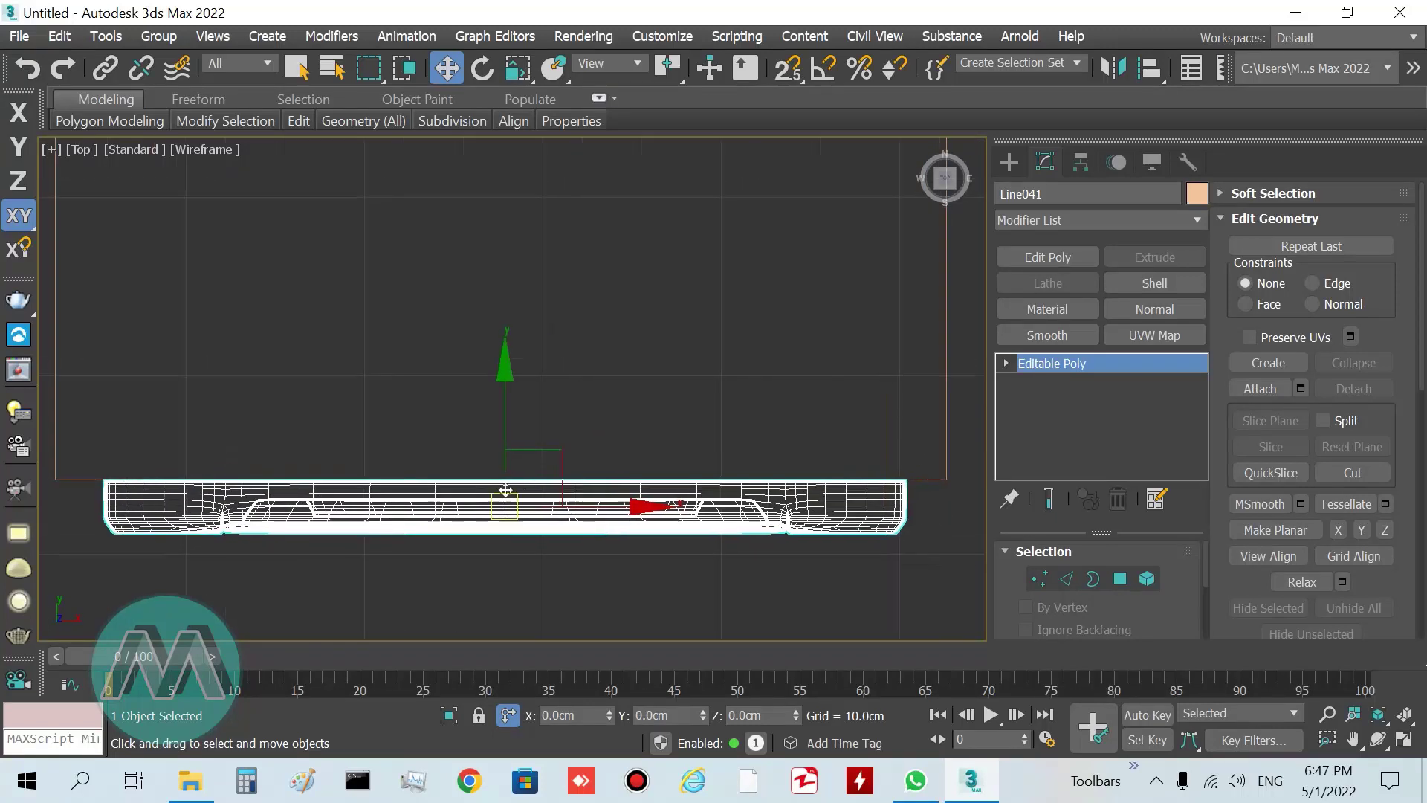
pyautogui.moveTo(562, 454); pyautogui.dragTo(557, 454)
pyautogui.hotkey('alt', 'w')
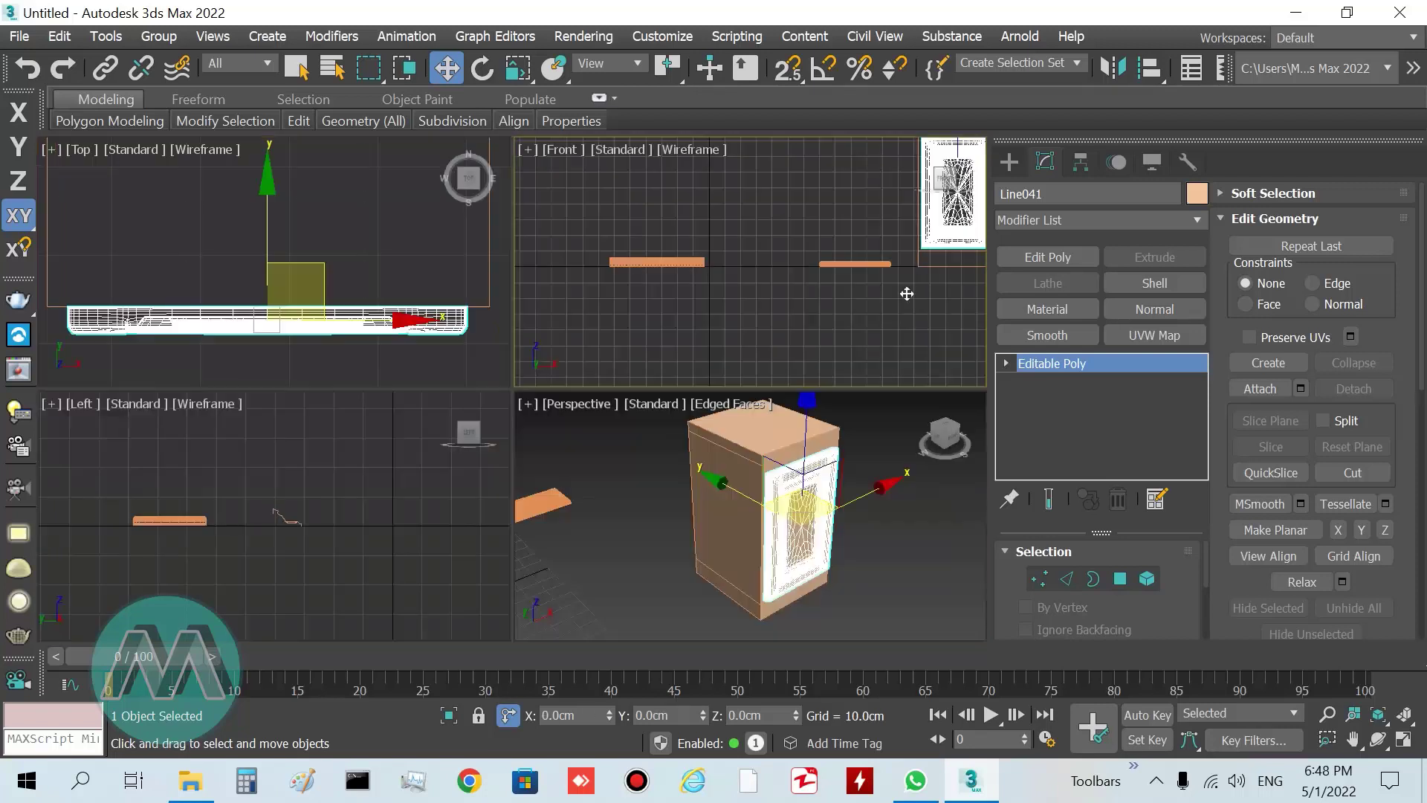
# - In the Front view, move the door panel up about 1.3 cm between the cabinet's base and top bands
pyautogui.hotkey('alt', 'w')
pyautogui.press('z')
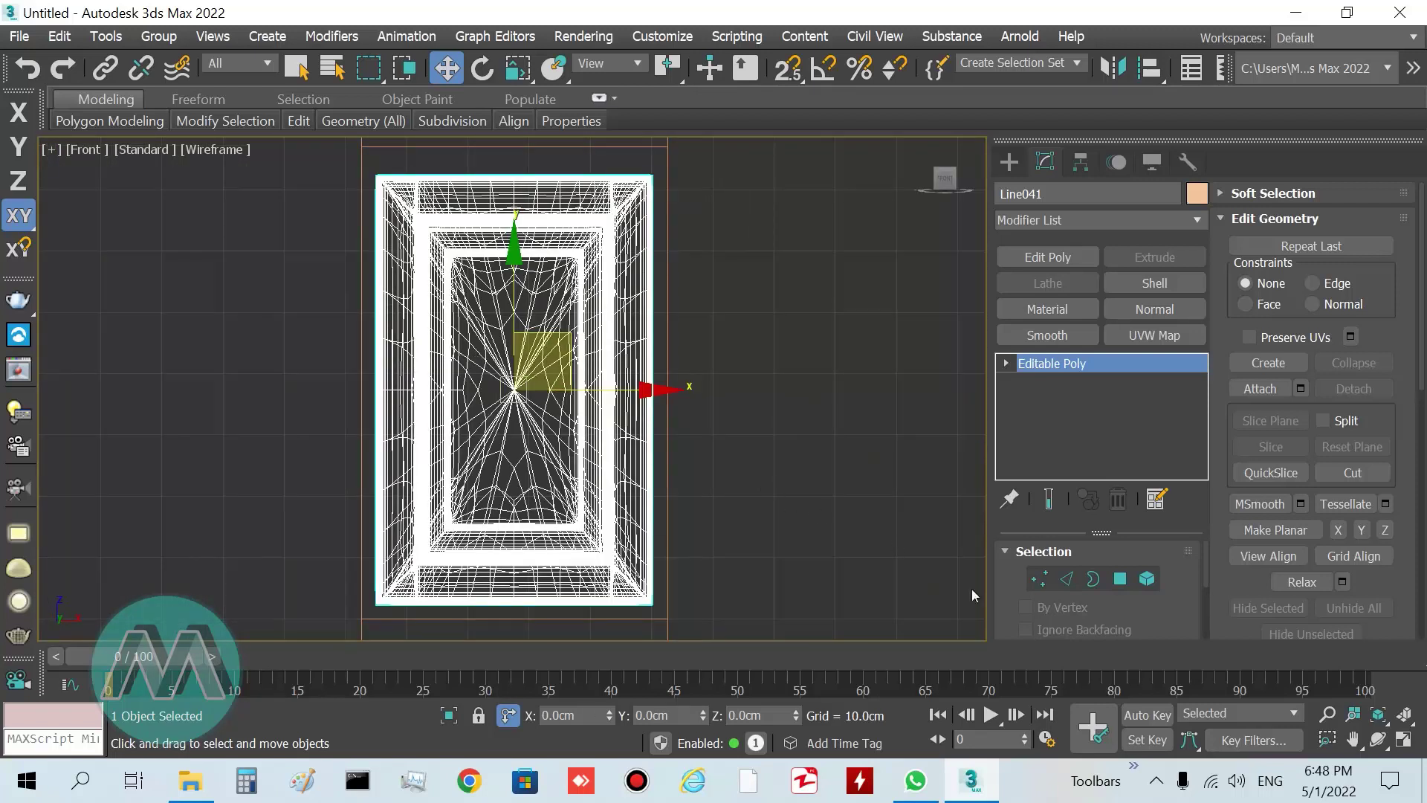
pyautogui.click(1328, 714)
pyautogui.moveTo(754, 448); pyautogui.dragTo(754, 476)
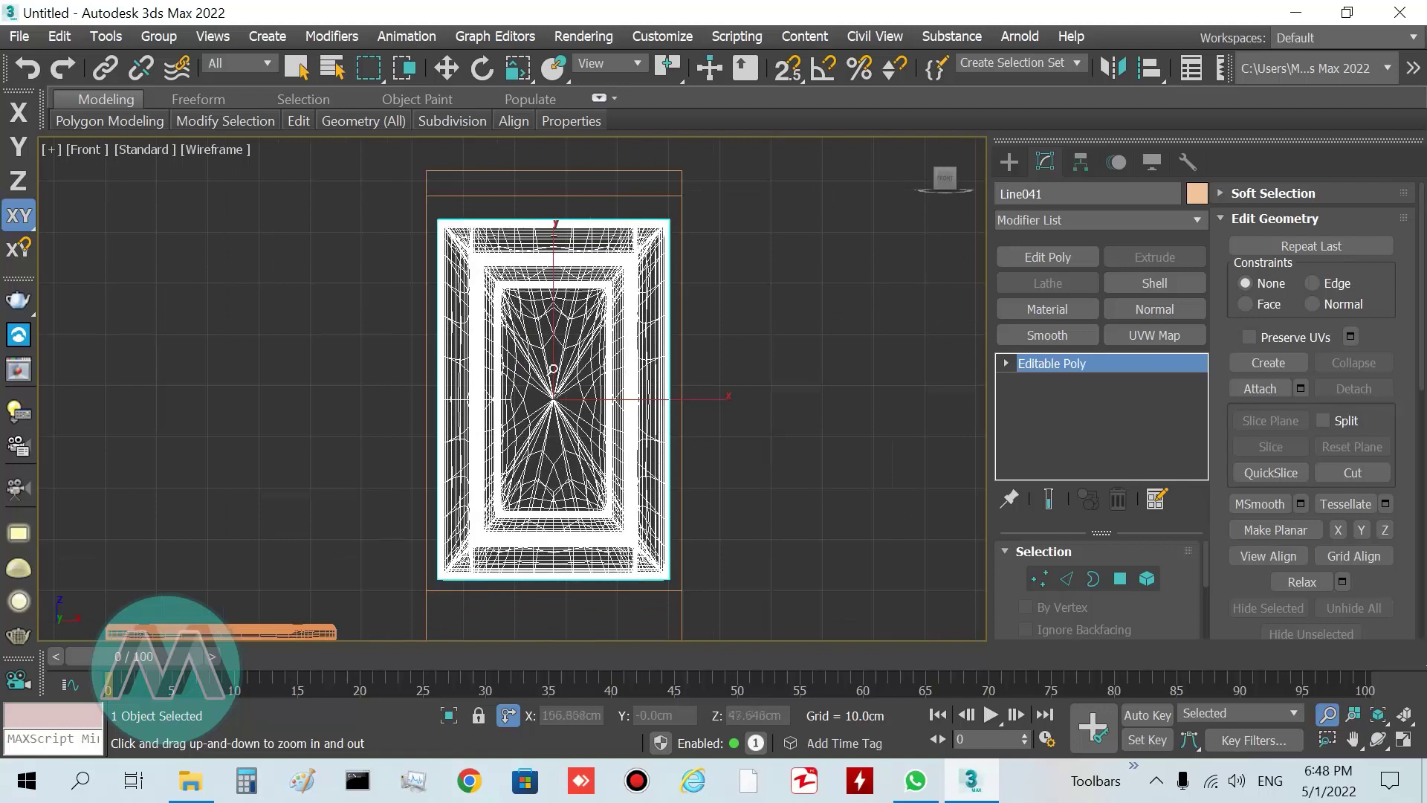
pyautogui.rightClick(553, 372)
pyautogui.moveTo(553, 325); pyautogui.dragTo(552, 318)
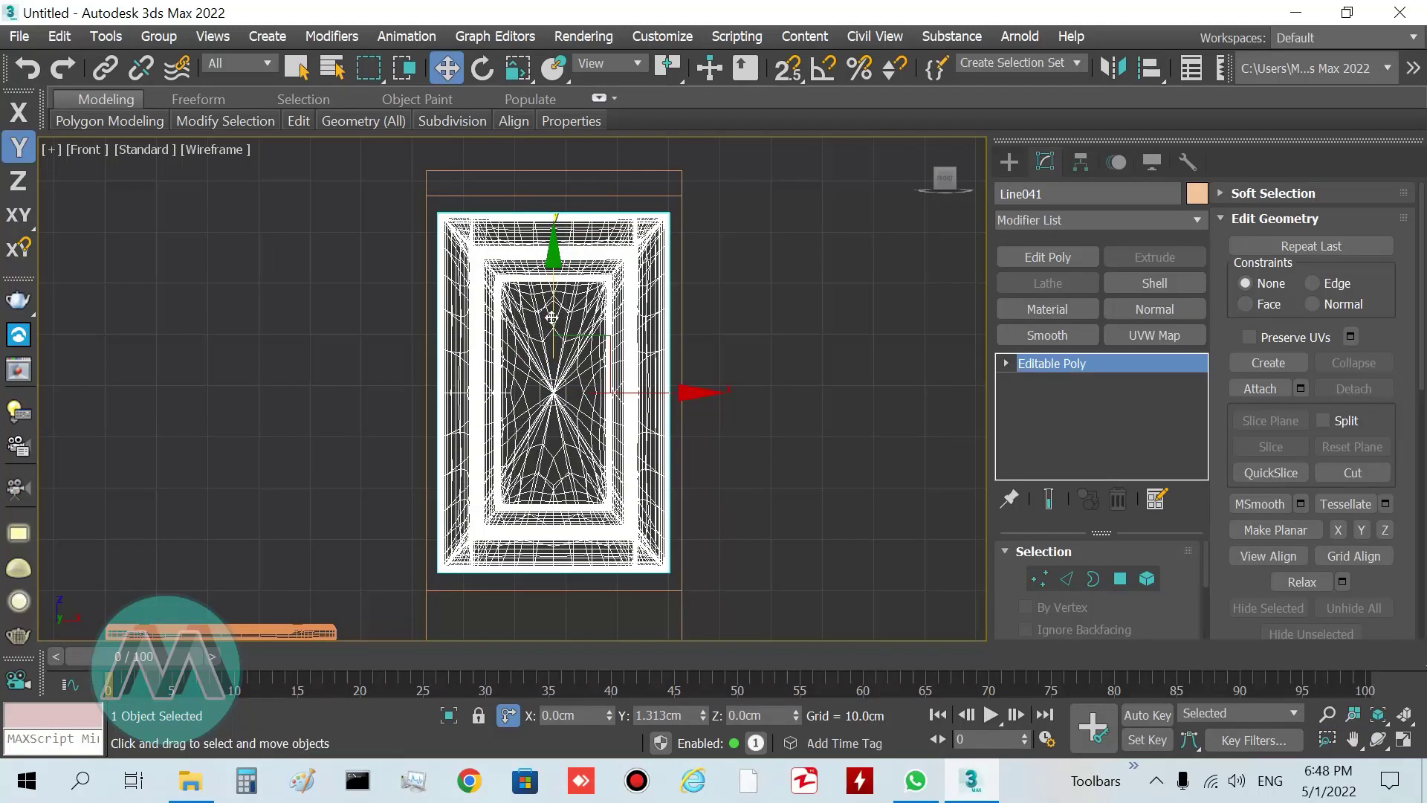
pyautogui.moveTo(552, 318); pyautogui.dragTo(552, 318)
# - Scale the door panel non-uniformly along X and Y until it fills the cabinet front between the base and top bands
pyautogui.press('r')
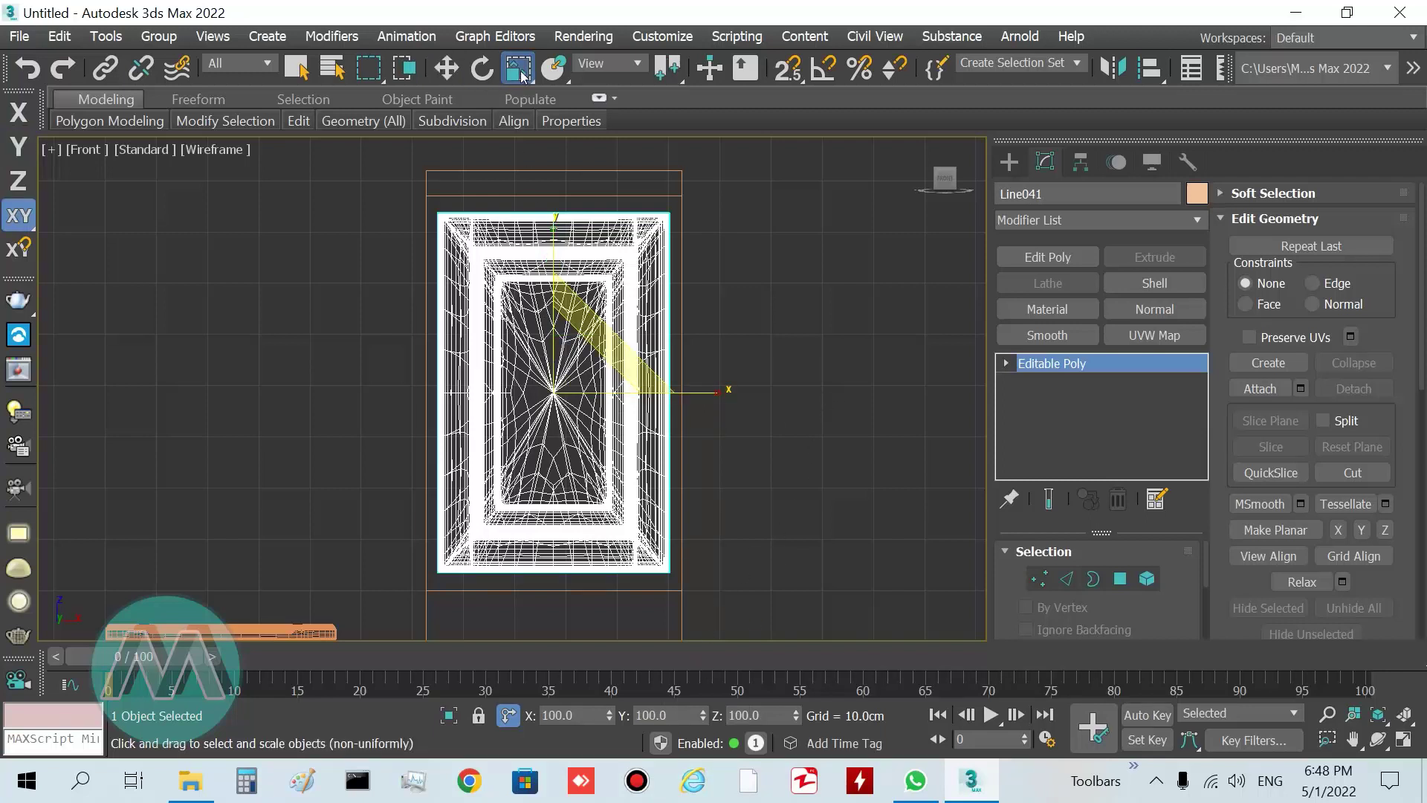
pyautogui.press('r')
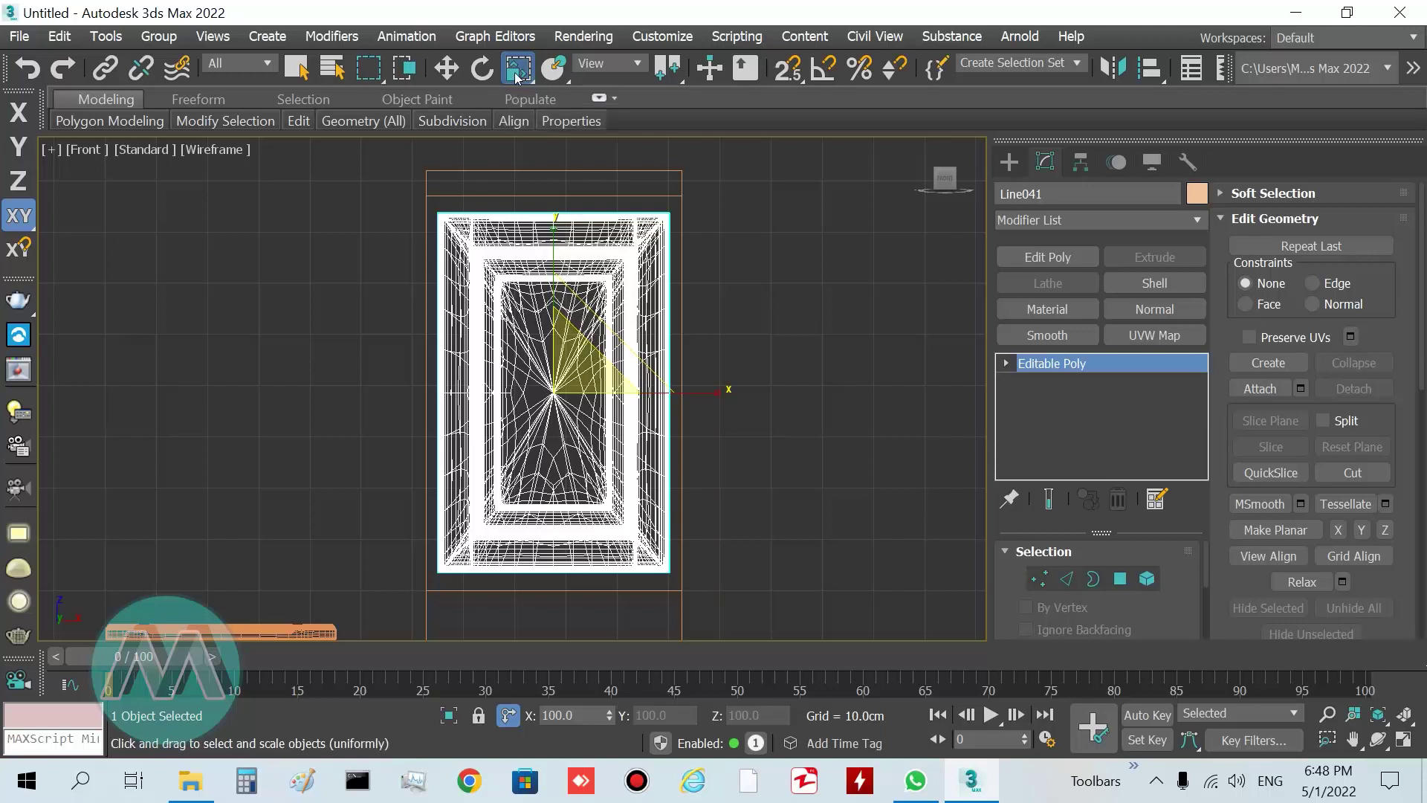
pyautogui.moveTo(518, 67); pyautogui.dragTo(518, 104)
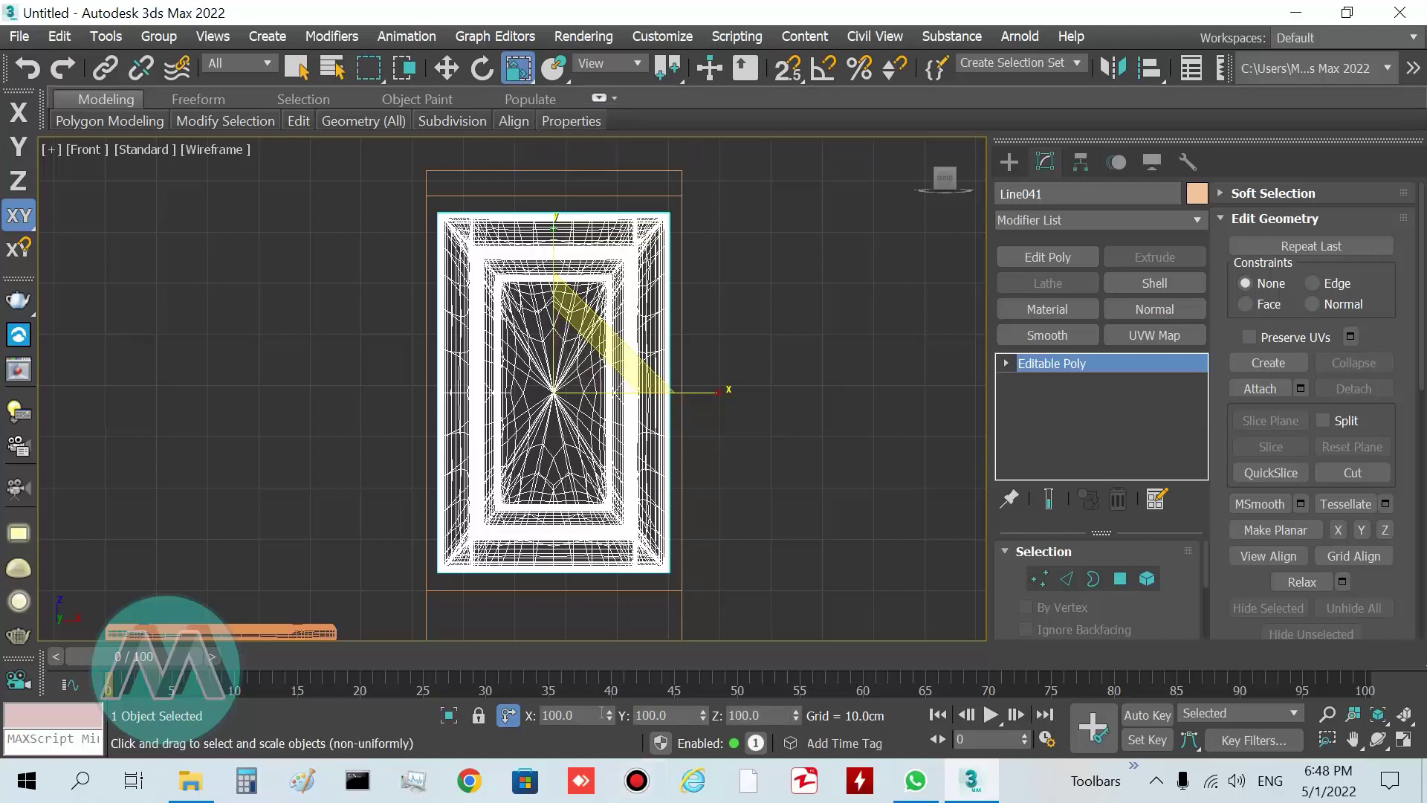
pyautogui.moveTo(611, 714); pyautogui.dragTo(623, 642)
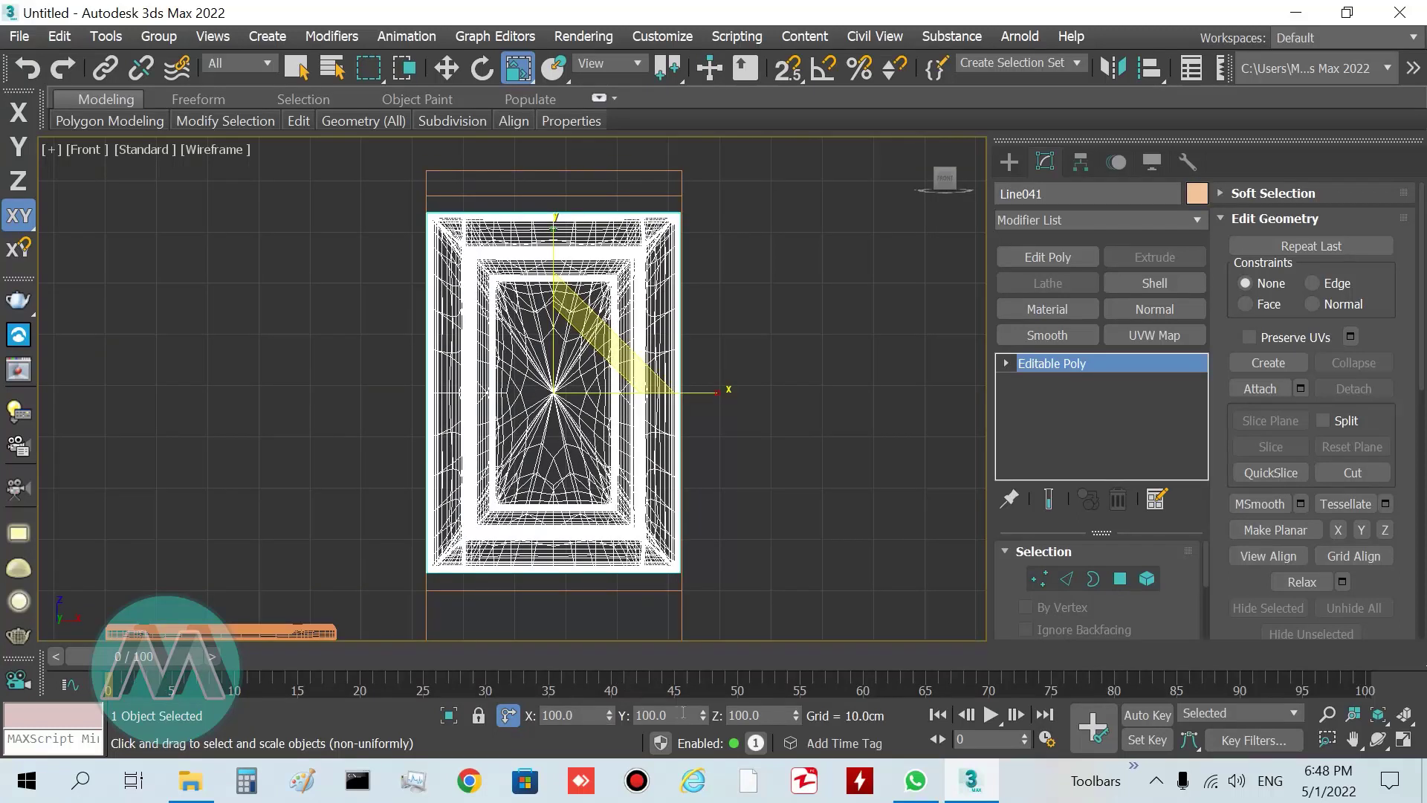
pyautogui.moveTo(705, 715); pyautogui.dragTo(713, 643)
pyautogui.click(796, 443)
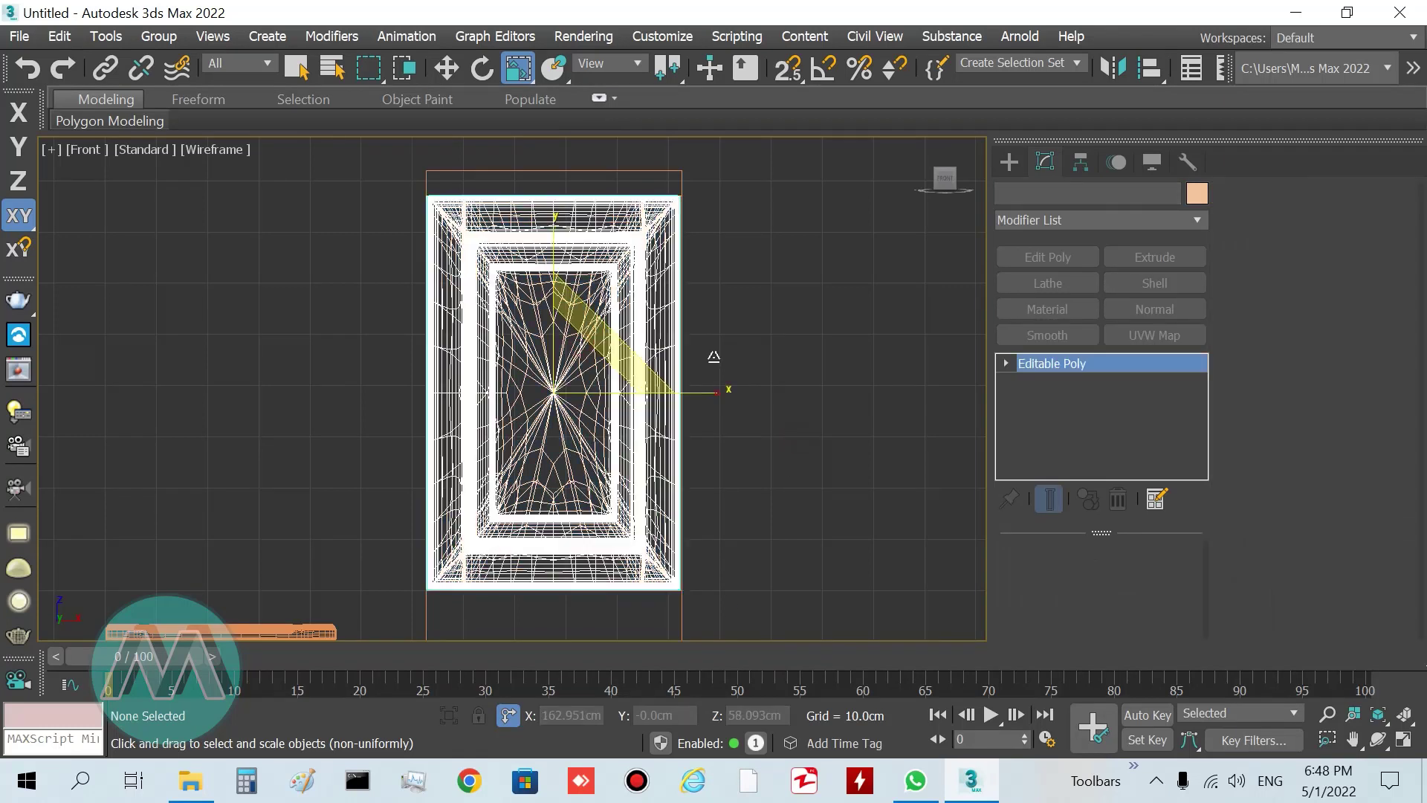
pyautogui.rightClick(818, 381)
pyautogui.click(842, 401)
# - Turn off edged faces in the Perspective view and look over the cabinet with its fitted door
pyautogui.hotkey('alt', 'w')
pyautogui.rightClick(835, 547)
pyautogui.hotkey('alt', 'w')
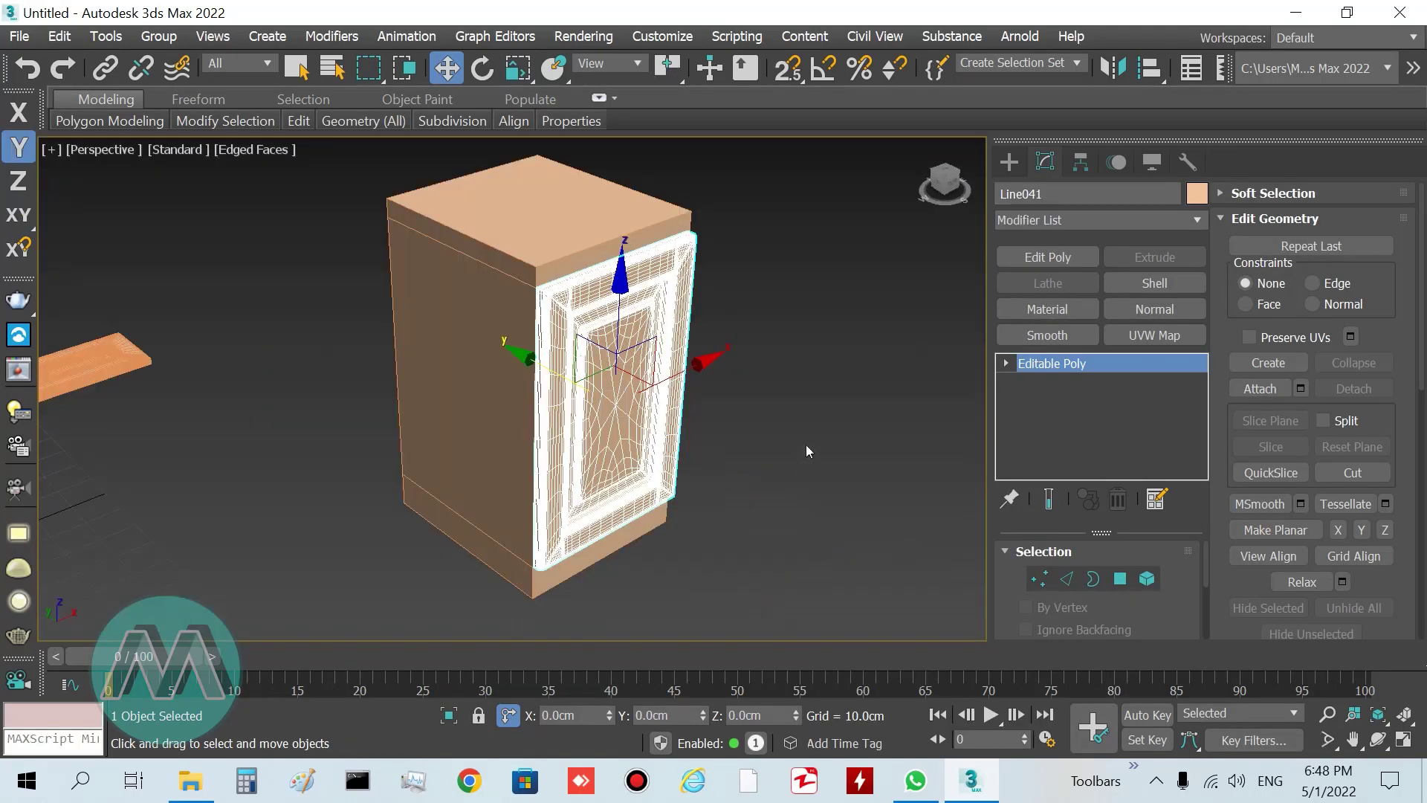
pyautogui.press('F4')
pyautogui.click(765, 568)
pyautogui.keyDown('alt'); pyautogui.moveTo(760, 567); pyautogui.dragTo(660, 529, button='middle'); pyautogui.keyUp('alt')
pyautogui.scroll(-3, 761, 568)
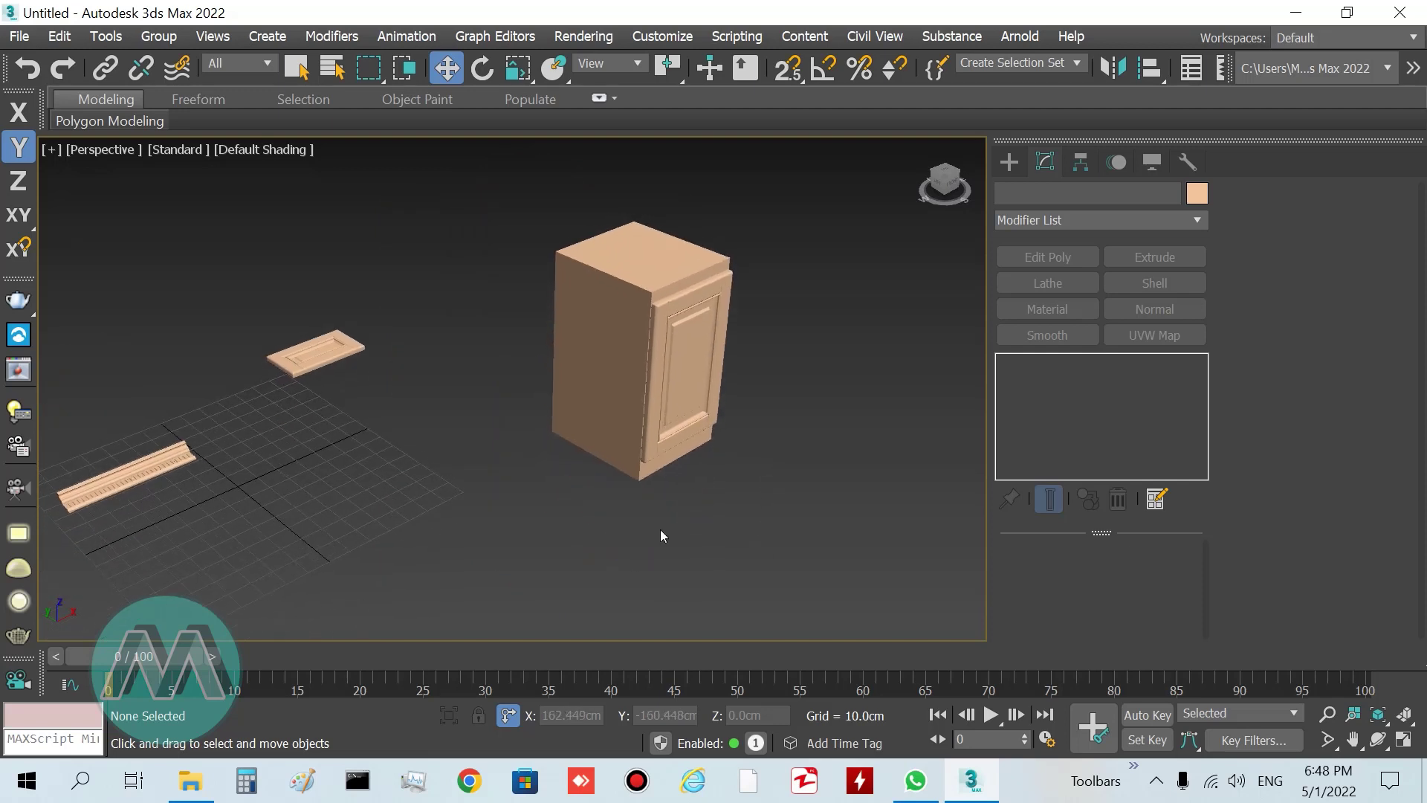
# - Select the crown molding and, in the Left view, move it in front of the cabinet's front face near the base
pyautogui.click(300, 71)
pyautogui.click(170, 456)
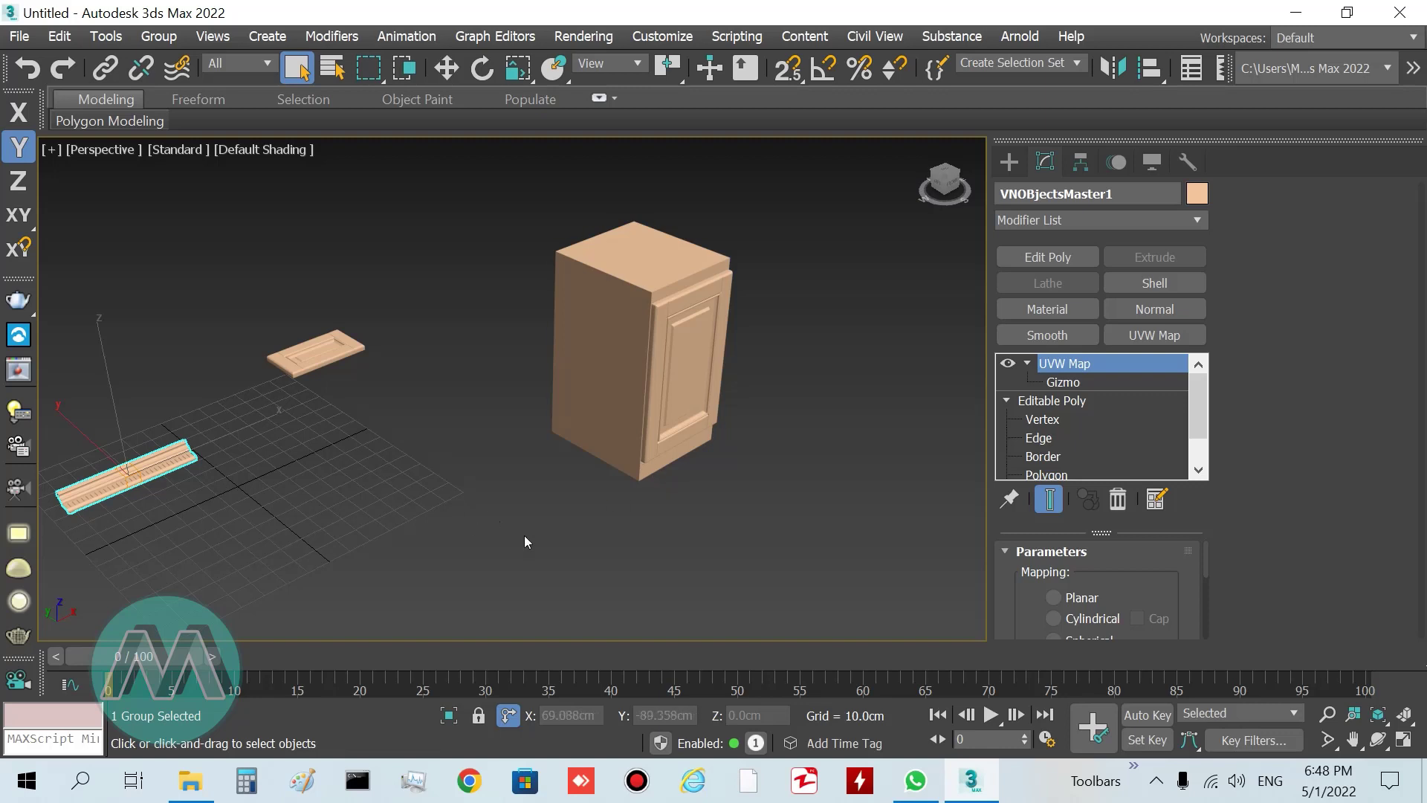
pyautogui.hotkey('alt', 'w')
pyautogui.hotkey('alt', 'w')
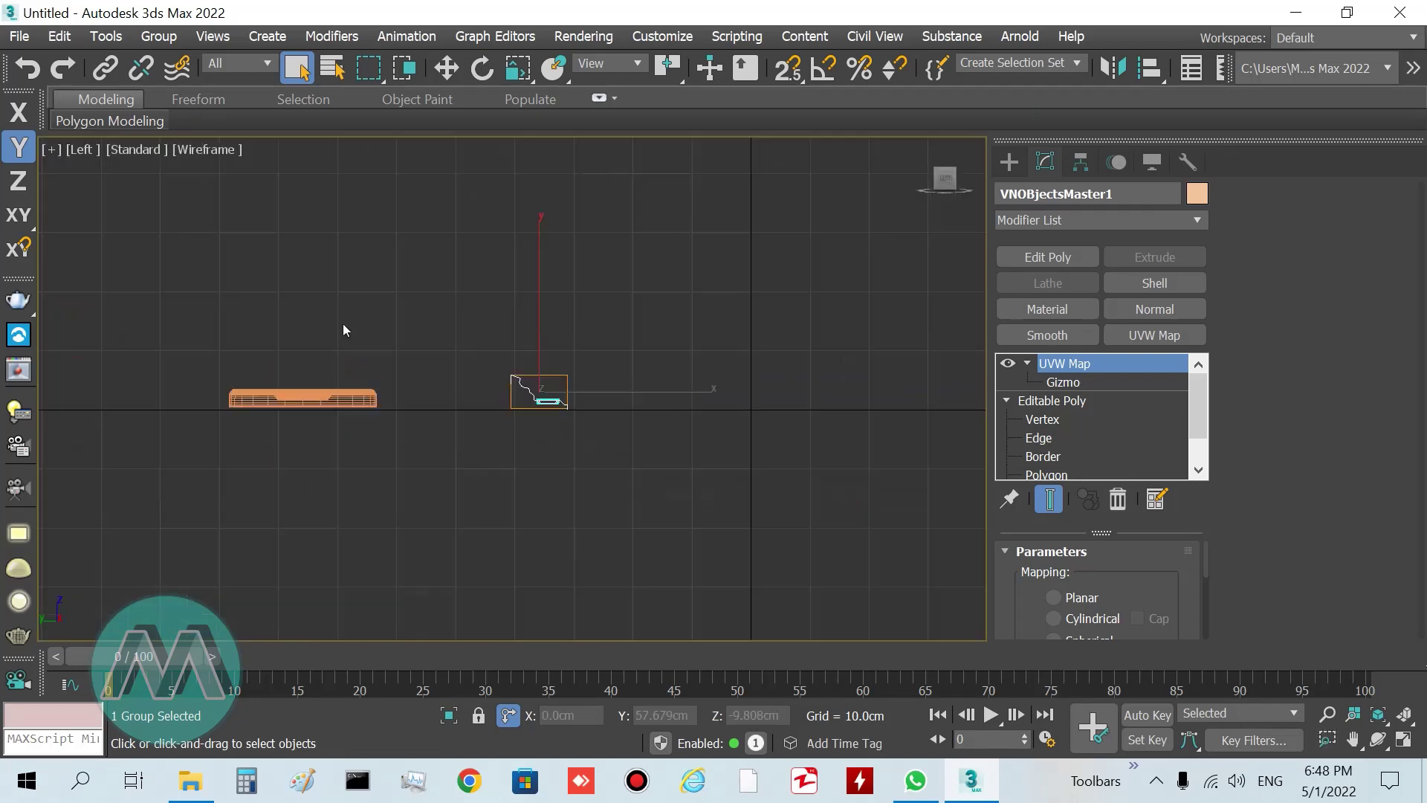
pyautogui.moveTo(330, 307); pyautogui.dragTo(405, 399, button='middle')
pyautogui.scroll(-5, 405, 399)
pyautogui.moveTo(601, 430); pyautogui.dragTo(413, 430, button='middle')
pyautogui.press('w')
pyautogui.moveTo(310, 429); pyautogui.dragTo(785, 422)
pyautogui.scroll(6, 785, 422)
pyautogui.moveTo(777, 423); pyautogui.dragTo(544, 422, button='middle')
pyautogui.scroll(3, 542, 357)
# - Rotate the crown molding 90 degrees about the Z axis so its profile stands upright
pyautogui.press('e')
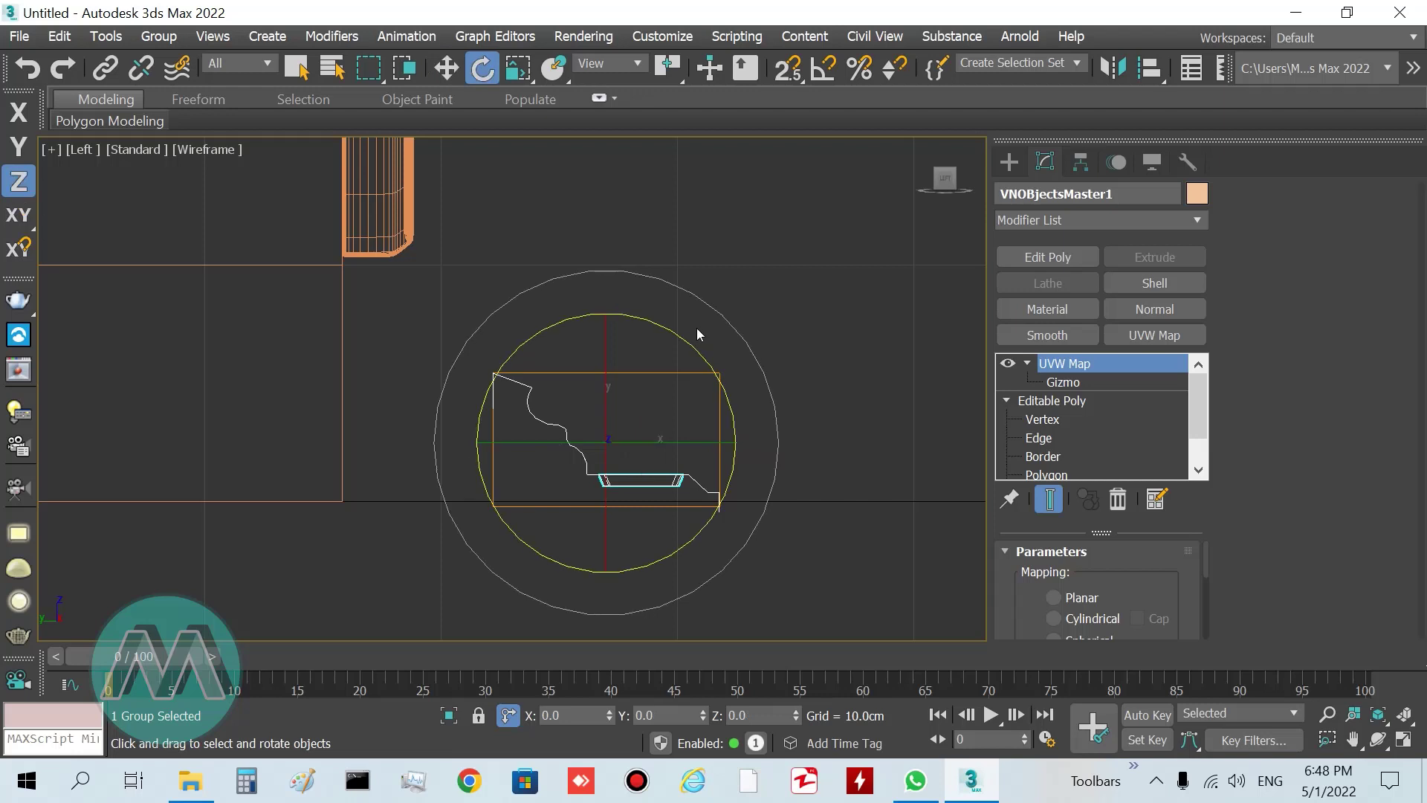
pyautogui.moveTo(683, 344); pyautogui.dragTo(796, 392)
pyautogui.hotkey('ctrl', 'z')
pyautogui.doubleClick(736, 715)
pyautogui.write('90')
pyautogui.press('Return')
pyautogui.rightClick(648, 329)
pyautogui.click(658, 338)
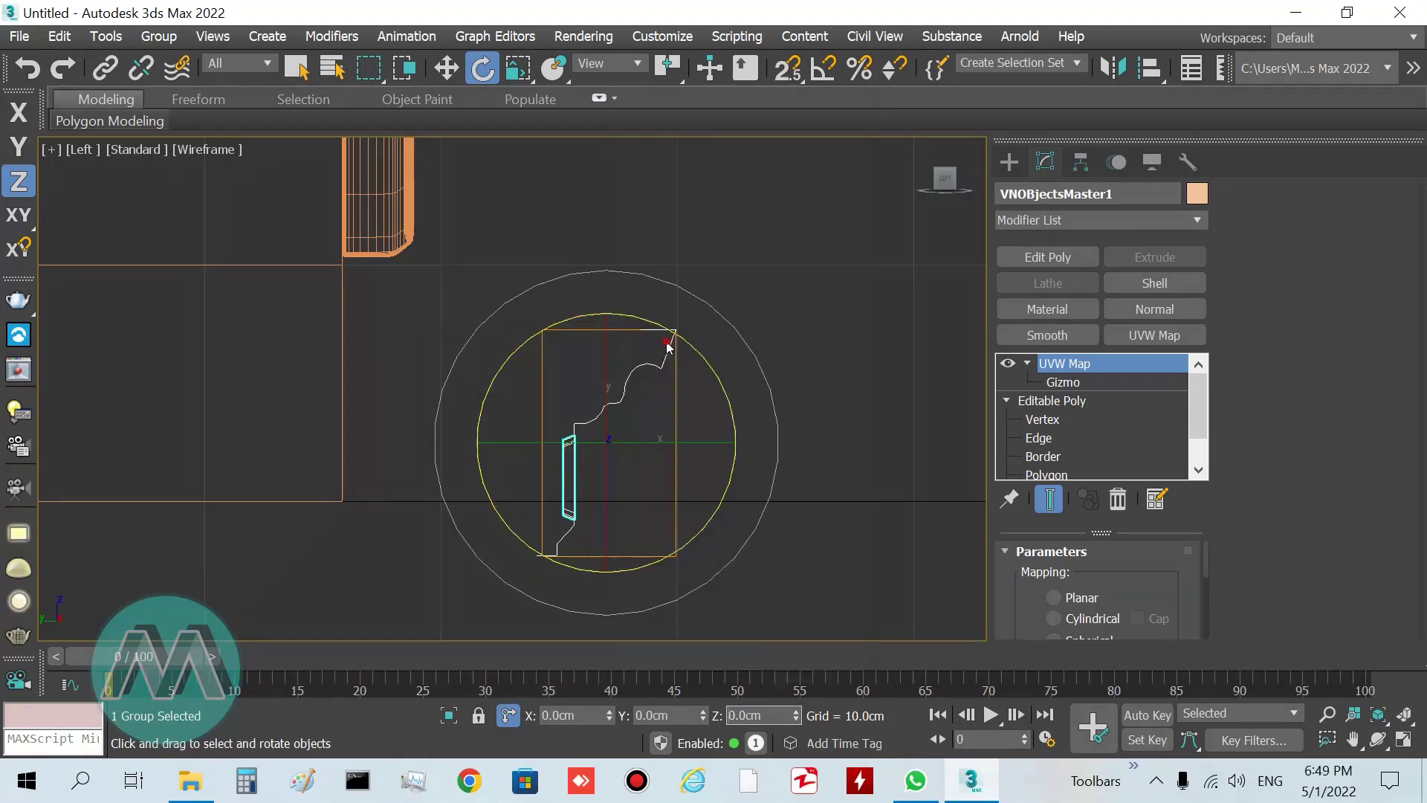
# - Turn on snapping and move the molding so its lower back corner meets the cabinet's lower front corner
pyautogui.moveTo(658, 392); pyautogui.dragTo(688, 327)
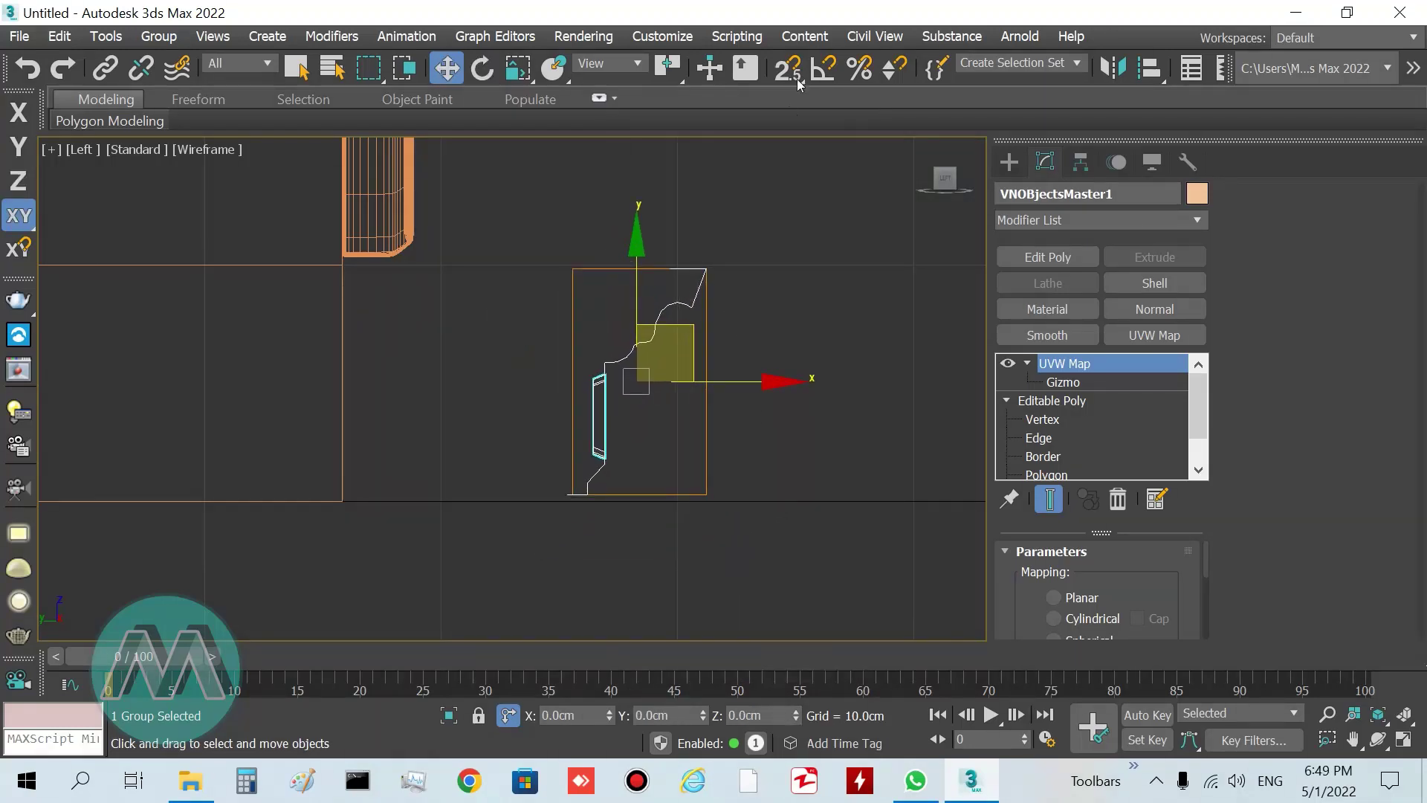
pyautogui.click(795, 79)
pyautogui.scroll(3, 390, 553)
pyautogui.moveTo(745, 435); pyautogui.dragTo(327, 476)
pyautogui.scroll(6, 701, 397)
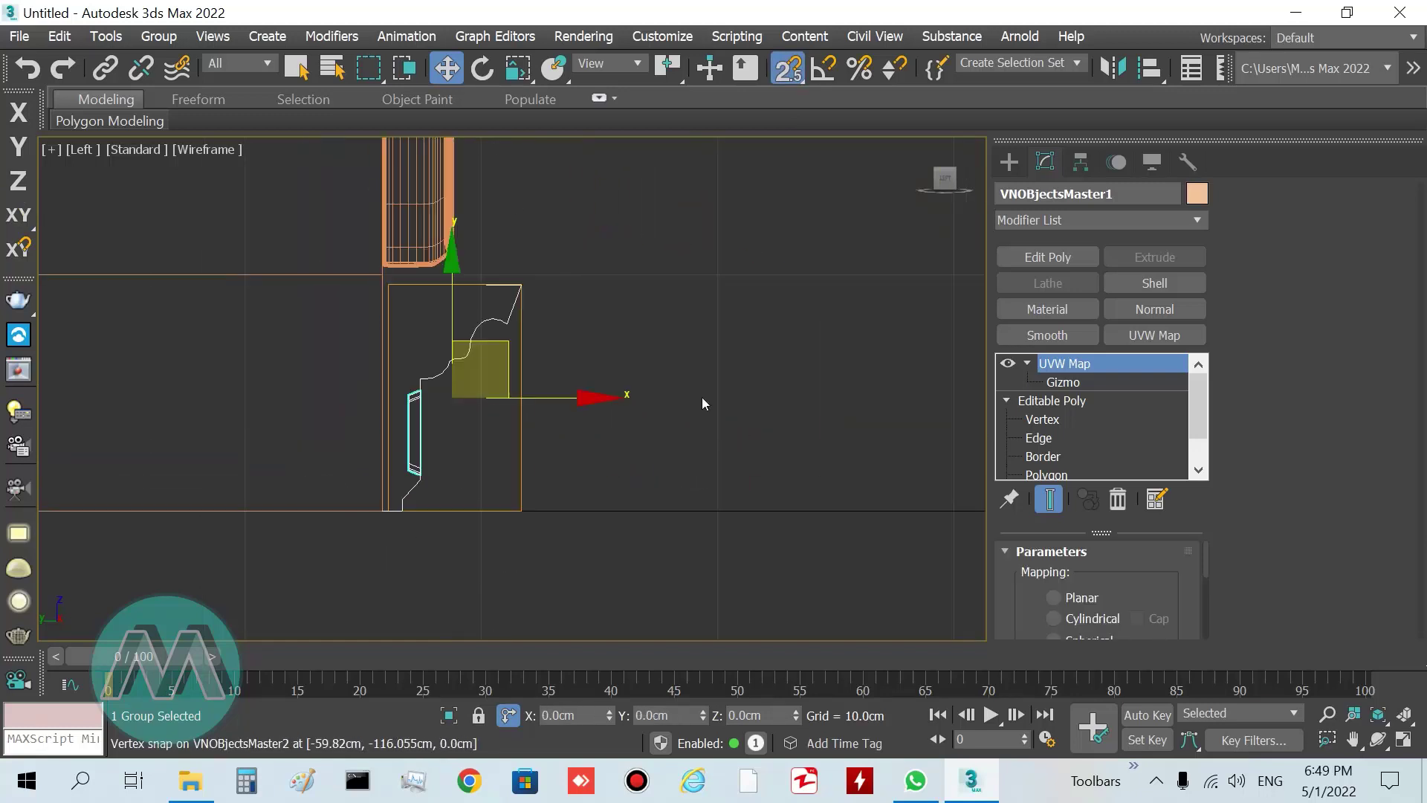
# - At vertex level with snapping off, move the molding's upper back vertices about 4.3 cm along X to the cabinet's front face
pyautogui.click(630, 356)
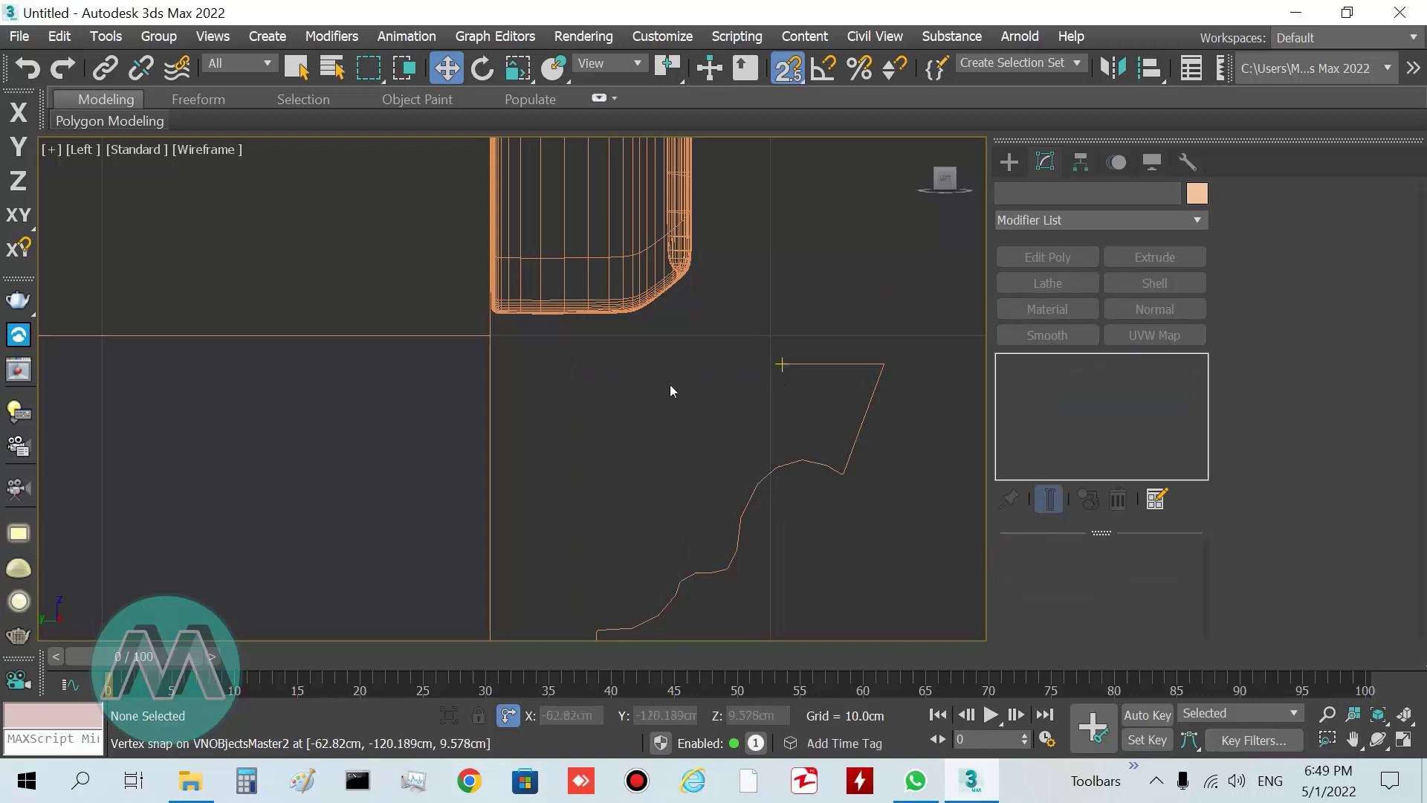
pyautogui.scroll(-2, 513, 372)
pyautogui.scroll(-1, 470, 342)
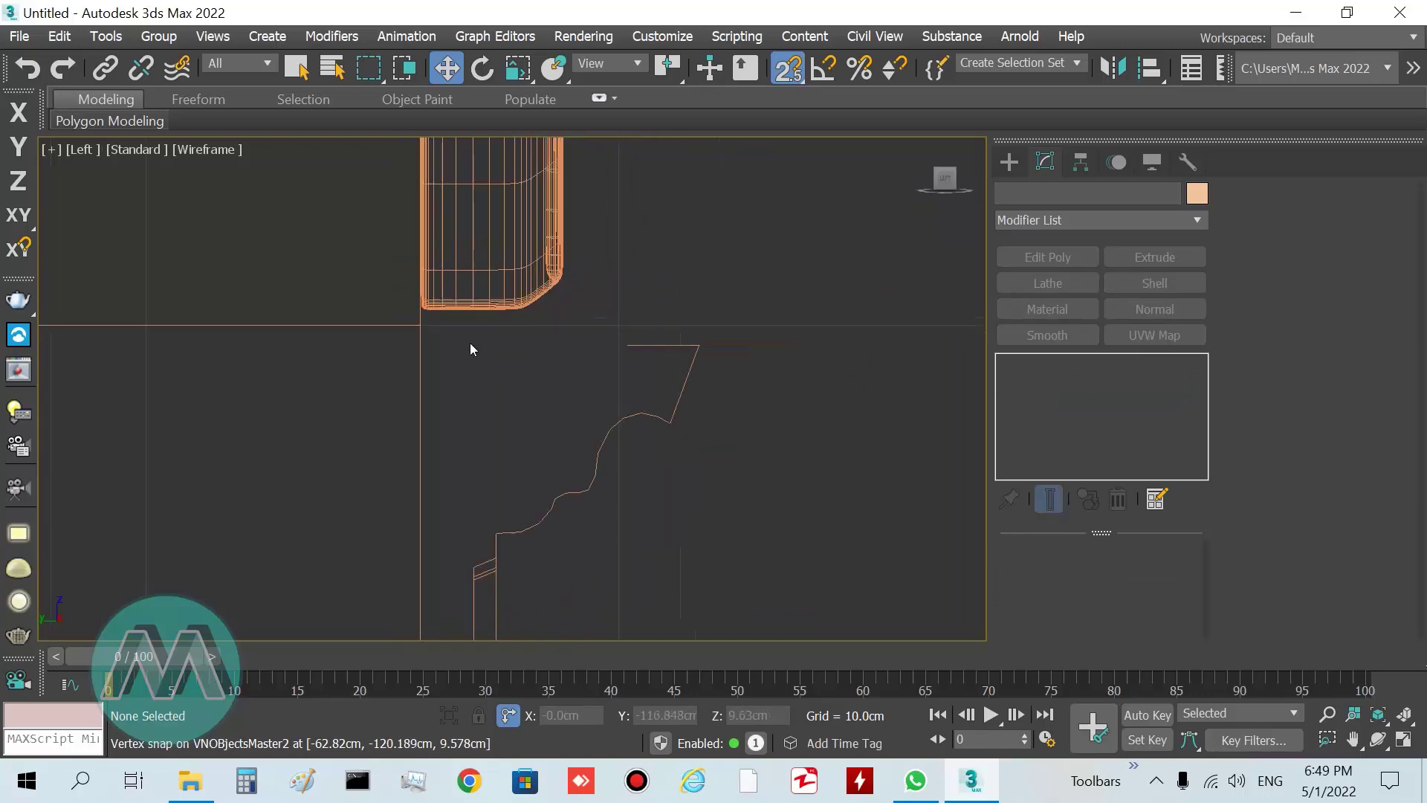
pyautogui.click(296, 67)
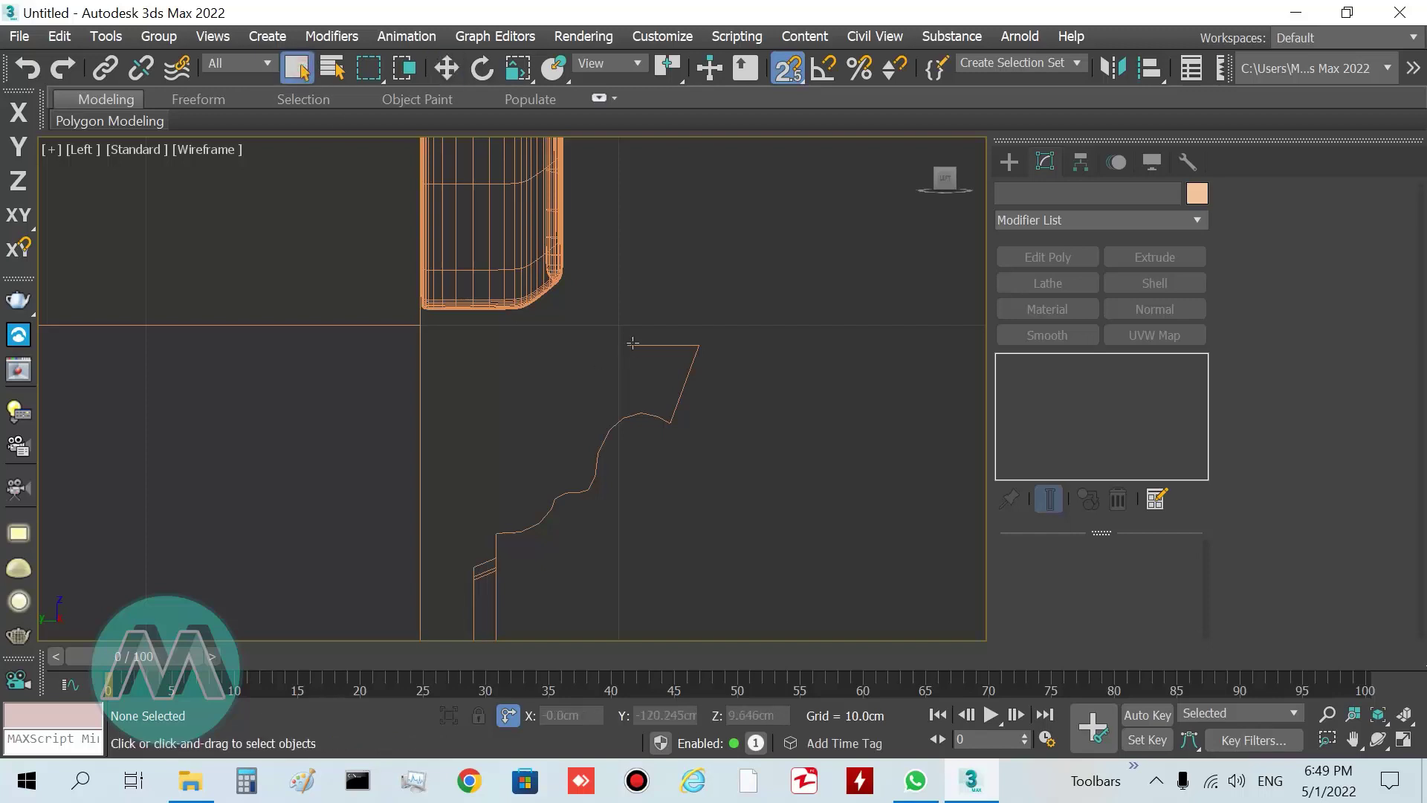
pyautogui.click(698, 402)
pyautogui.click(1042, 418)
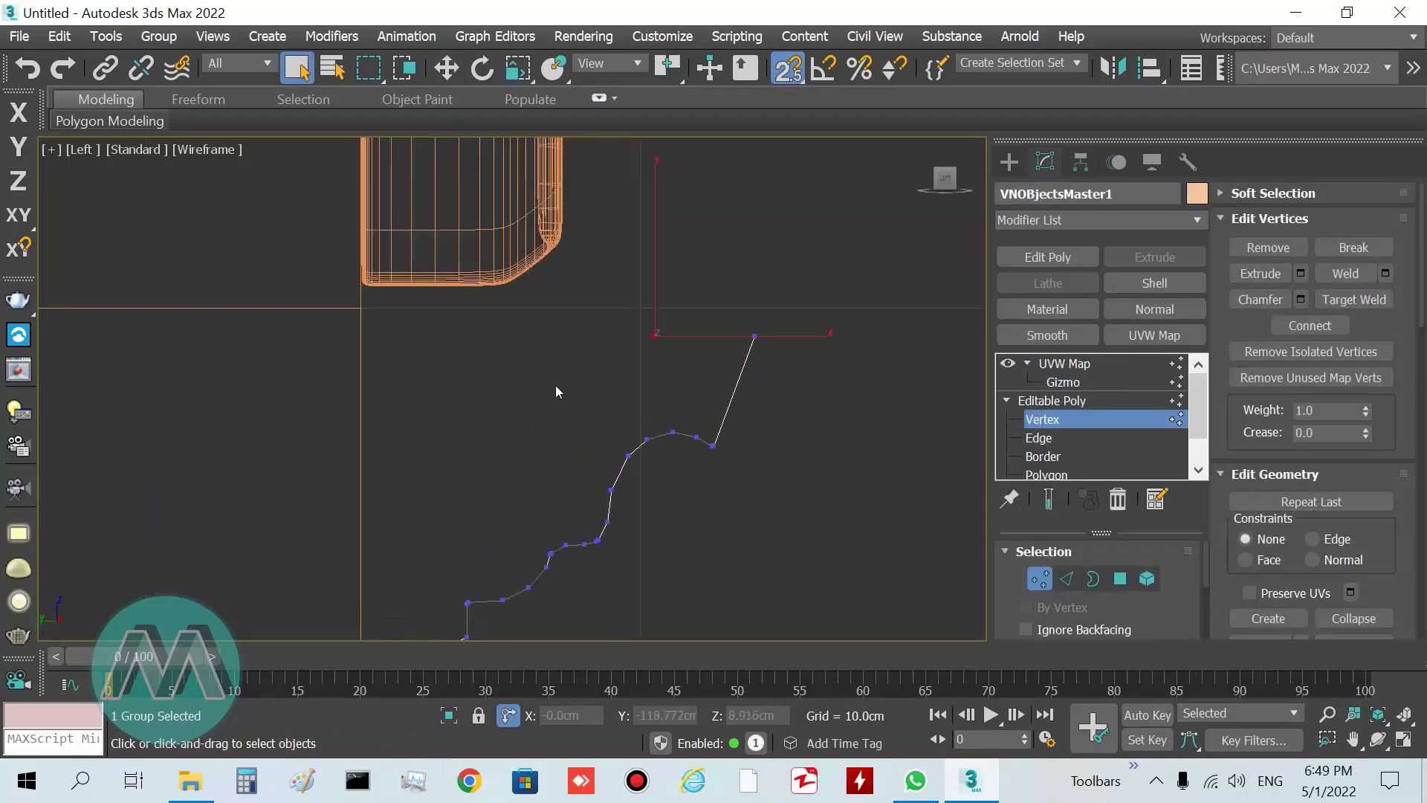
pyautogui.press('w')
pyautogui.click(788, 68)
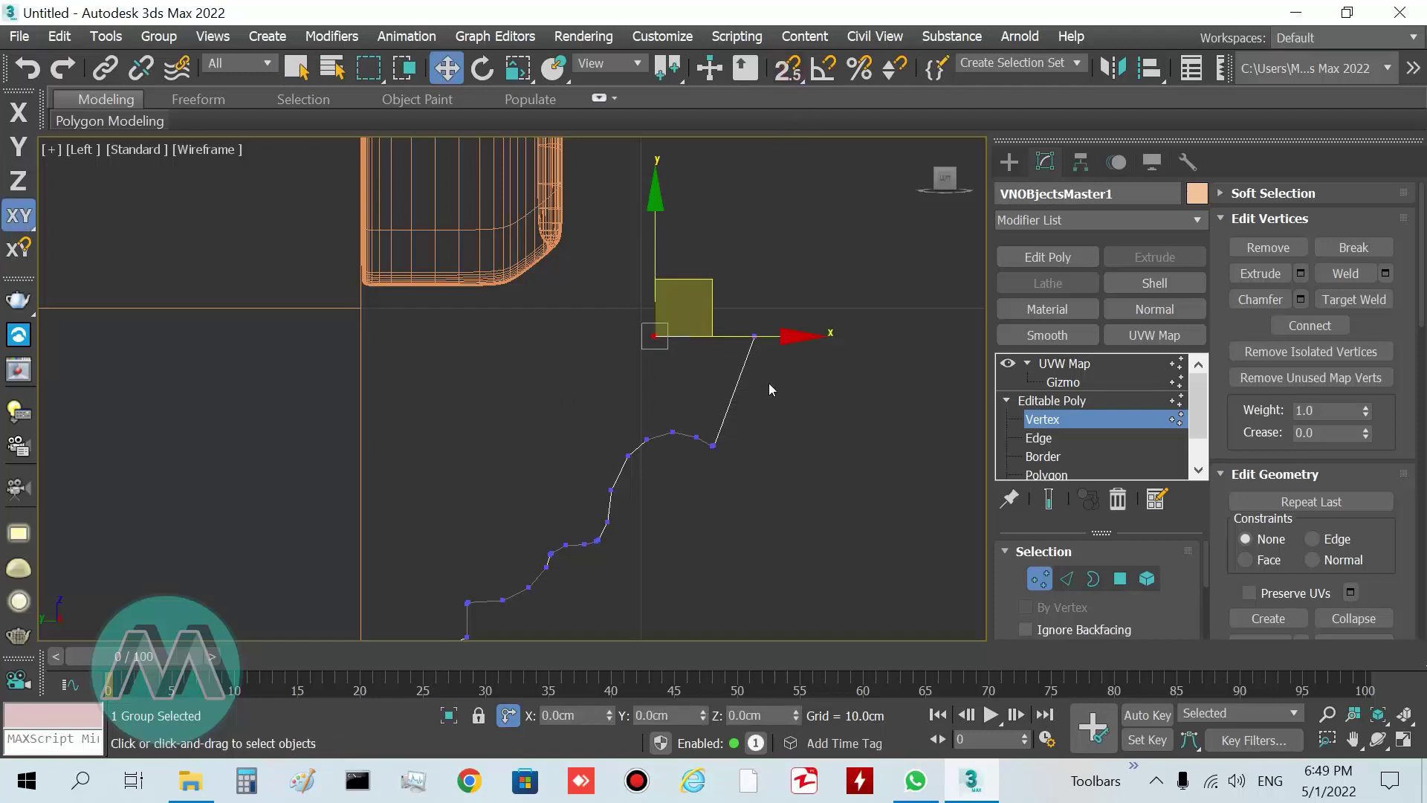
pyautogui.moveTo(764, 337); pyautogui.dragTo(476, 360)
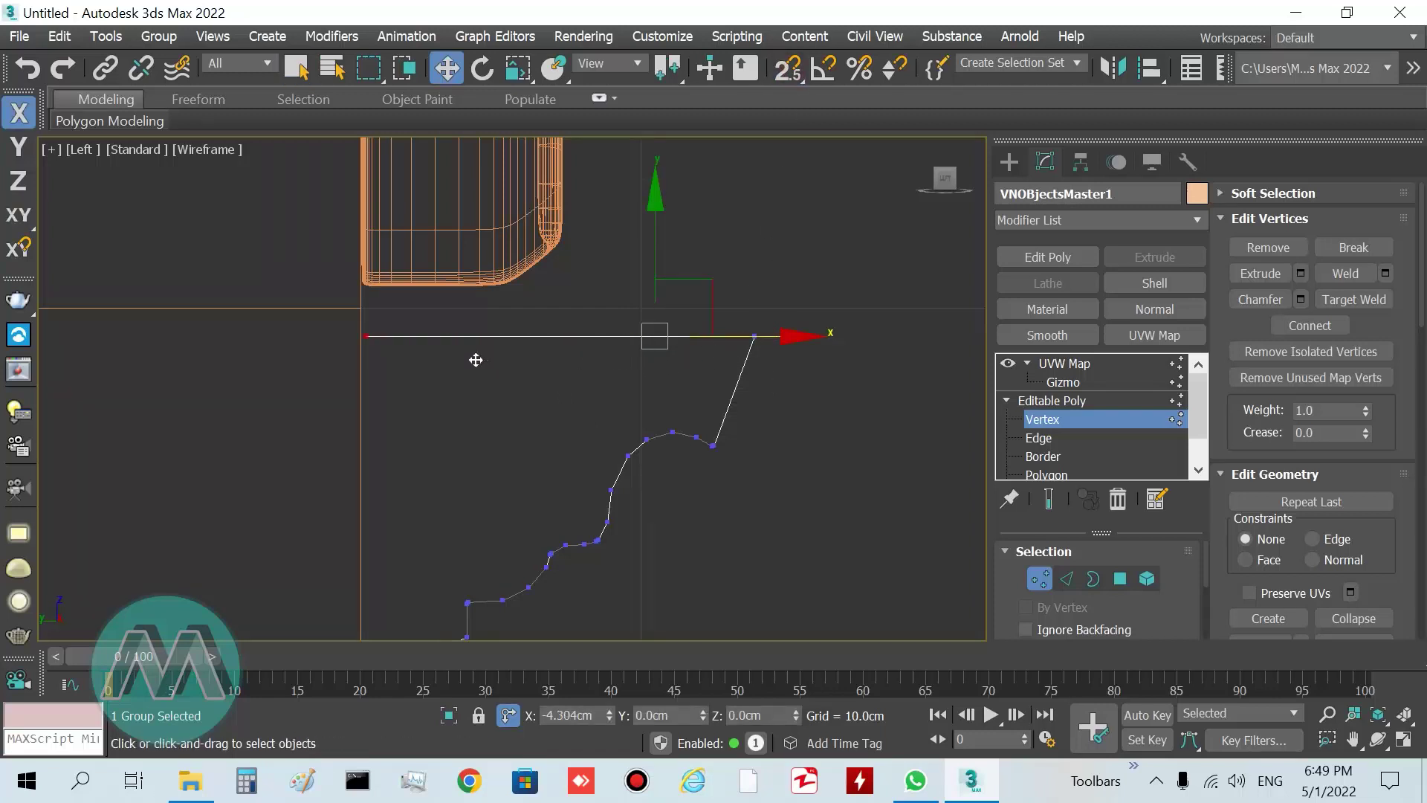
pyautogui.click(795, 322)
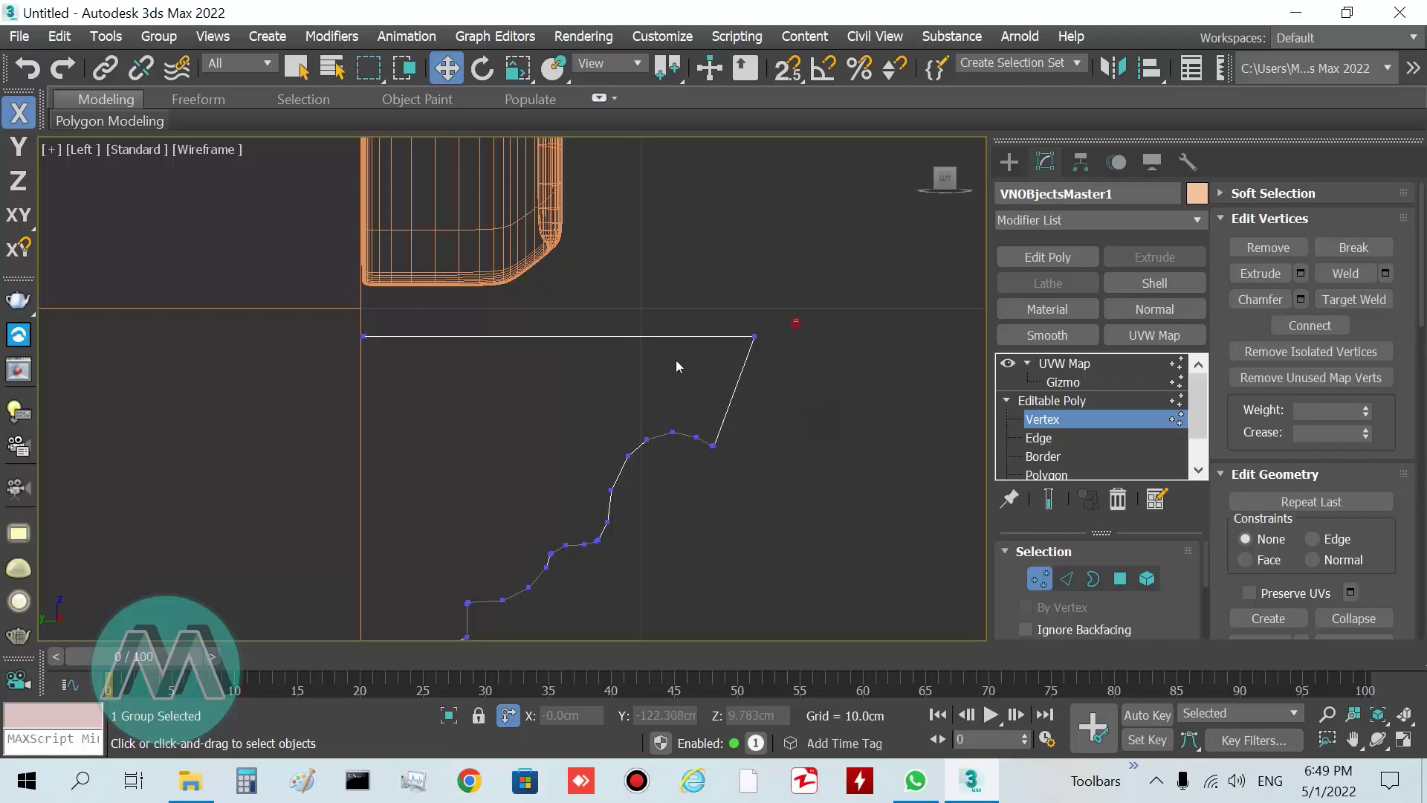
# - Raise the vertices along the molding's top edge to the upper line of the cabinet's base band
pyautogui.moveTo(354, 376); pyautogui.dragTo(355, 375)
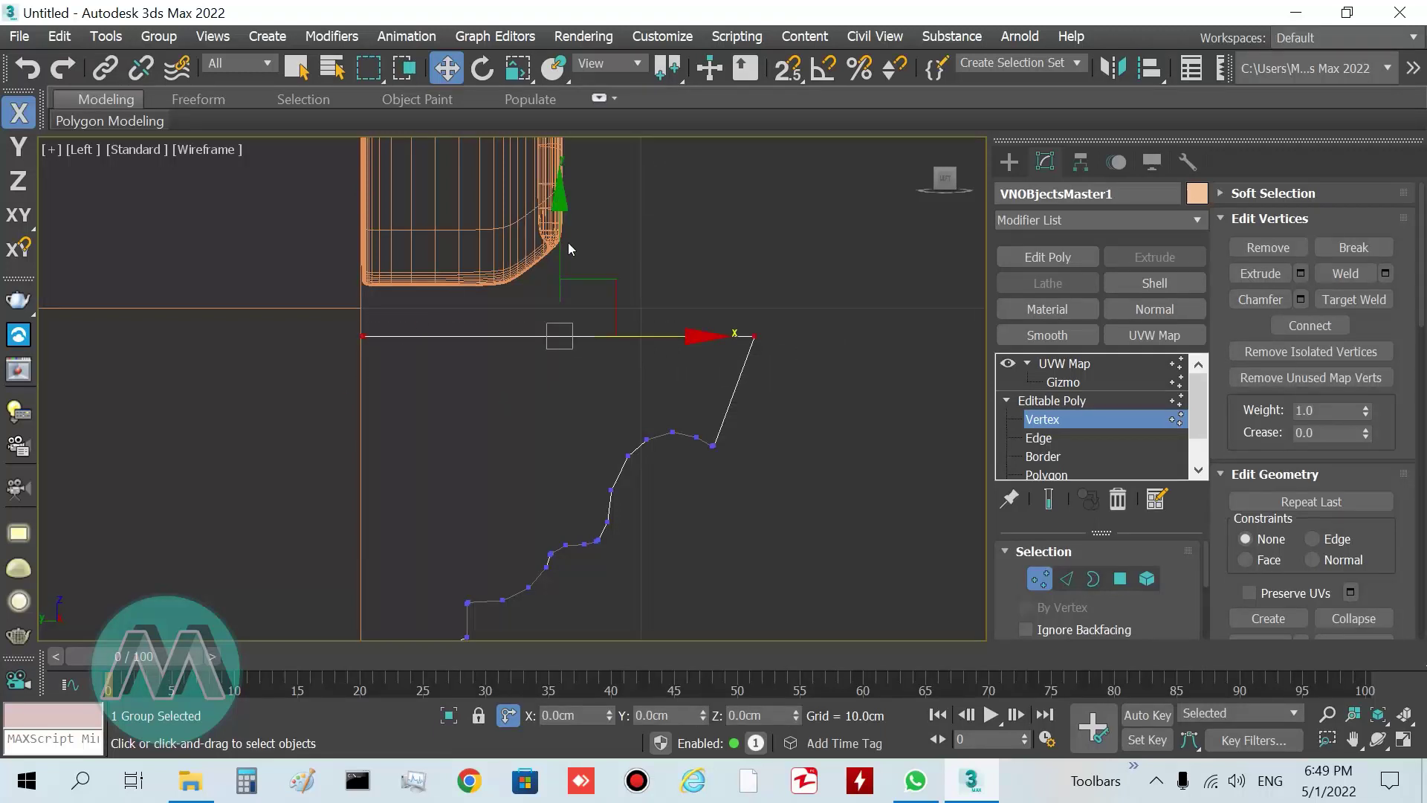
pyautogui.moveTo(559, 244); pyautogui.dragTo(555, 216)
pyautogui.click(499, 384)
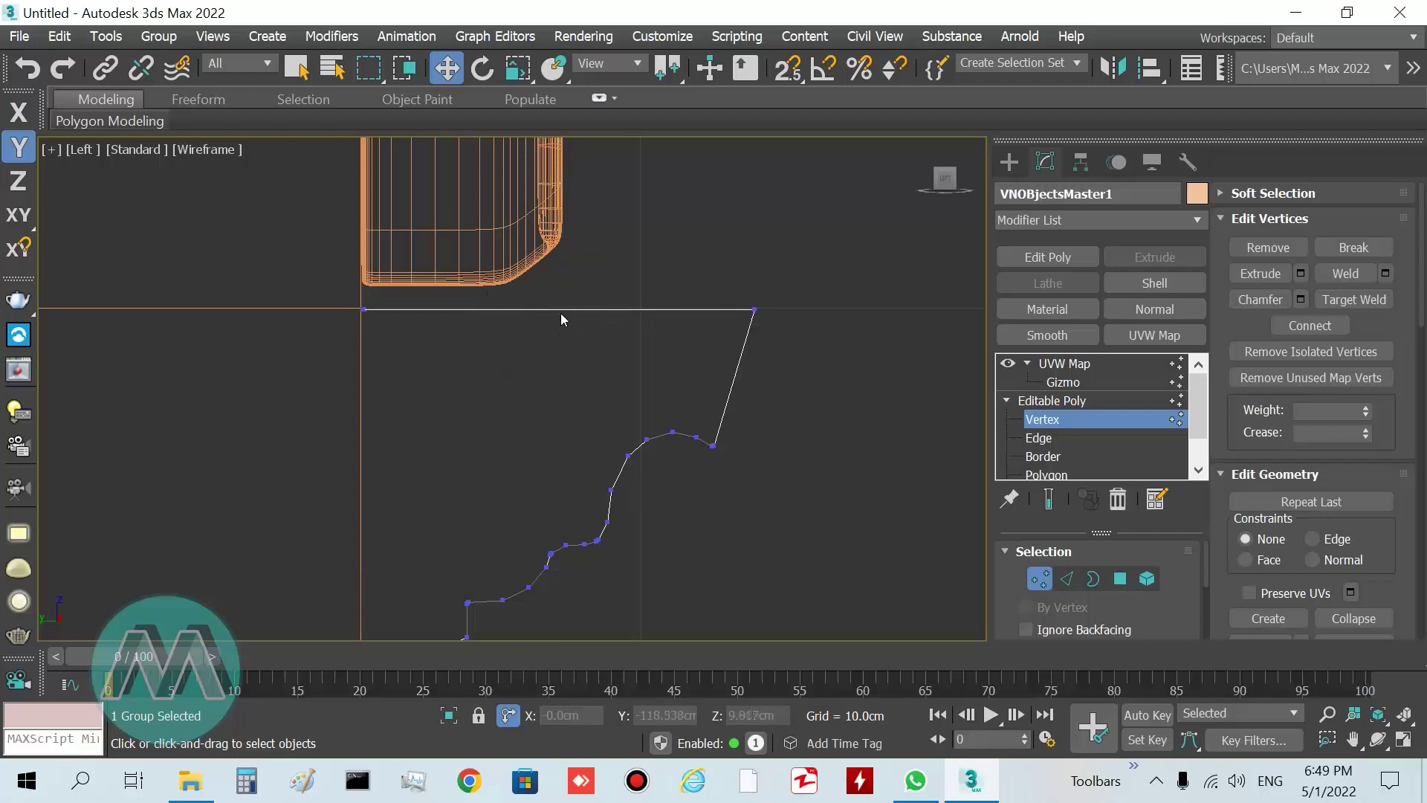
# - Scale the molding's projecting profile vertices to about 34% along X and move them about 1.1 cm toward the cabinet
pyautogui.scroll(-3, 533, 367)
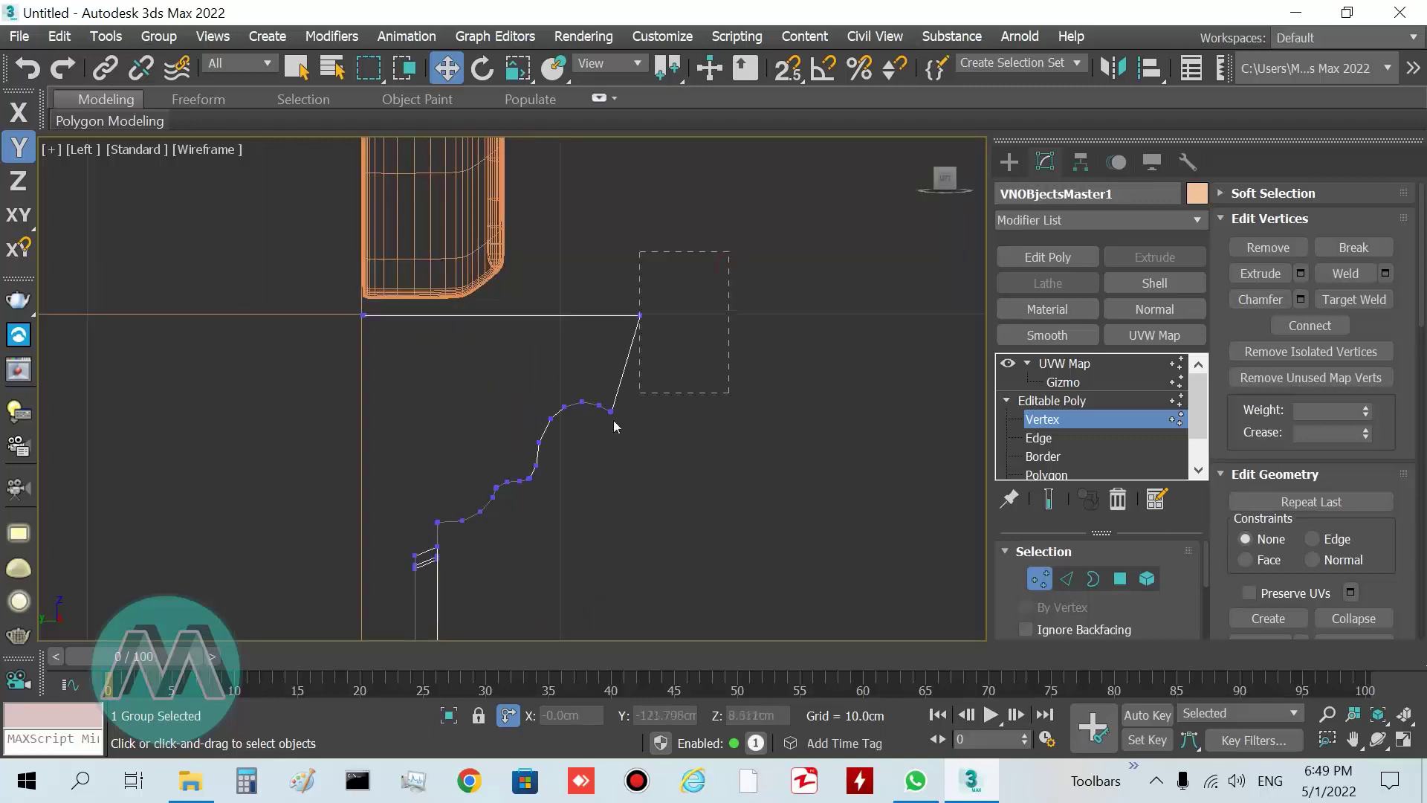
pyautogui.moveTo(475, 537); pyautogui.dragTo(470, 538)
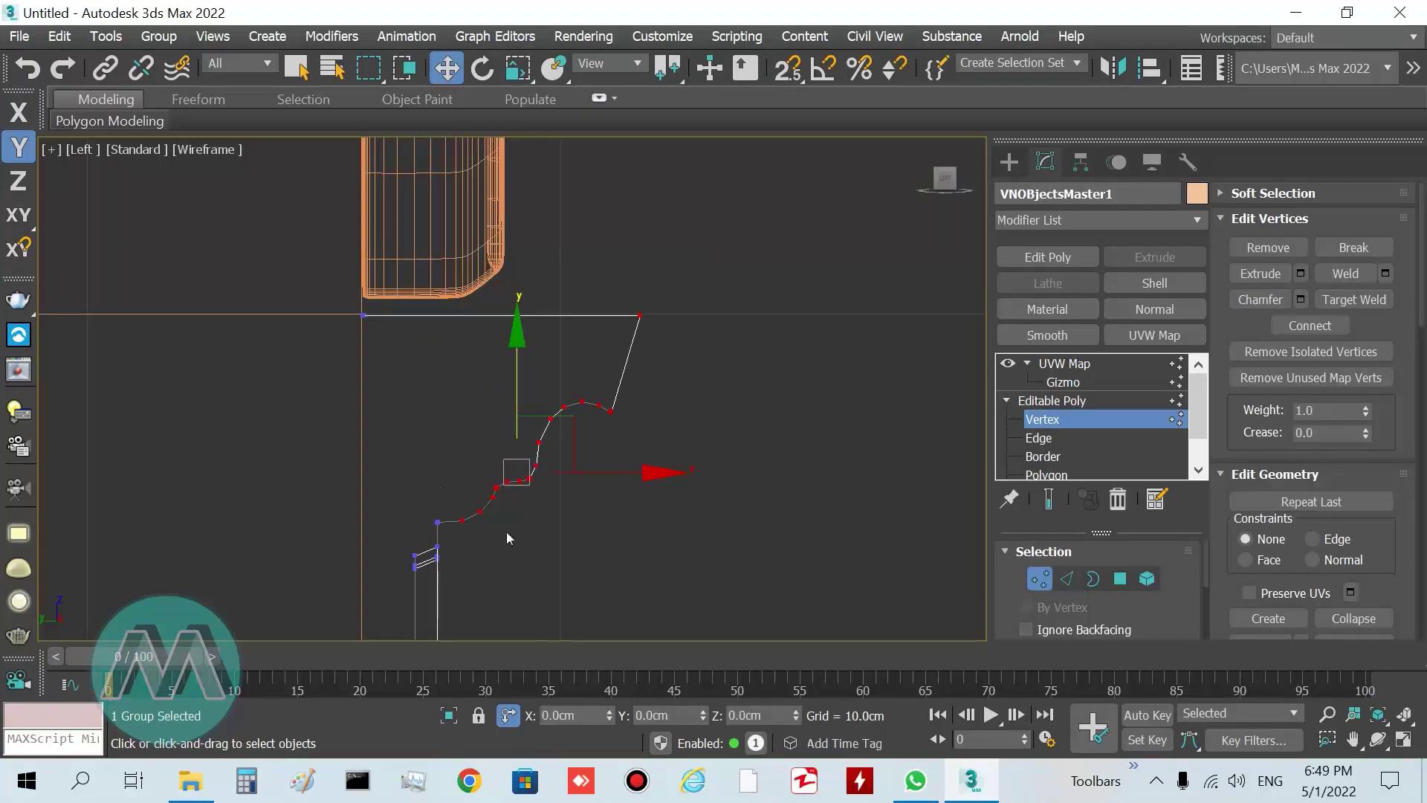
pyautogui.moveTo(552, 526); pyautogui.dragTo(549, 507, button='middle')
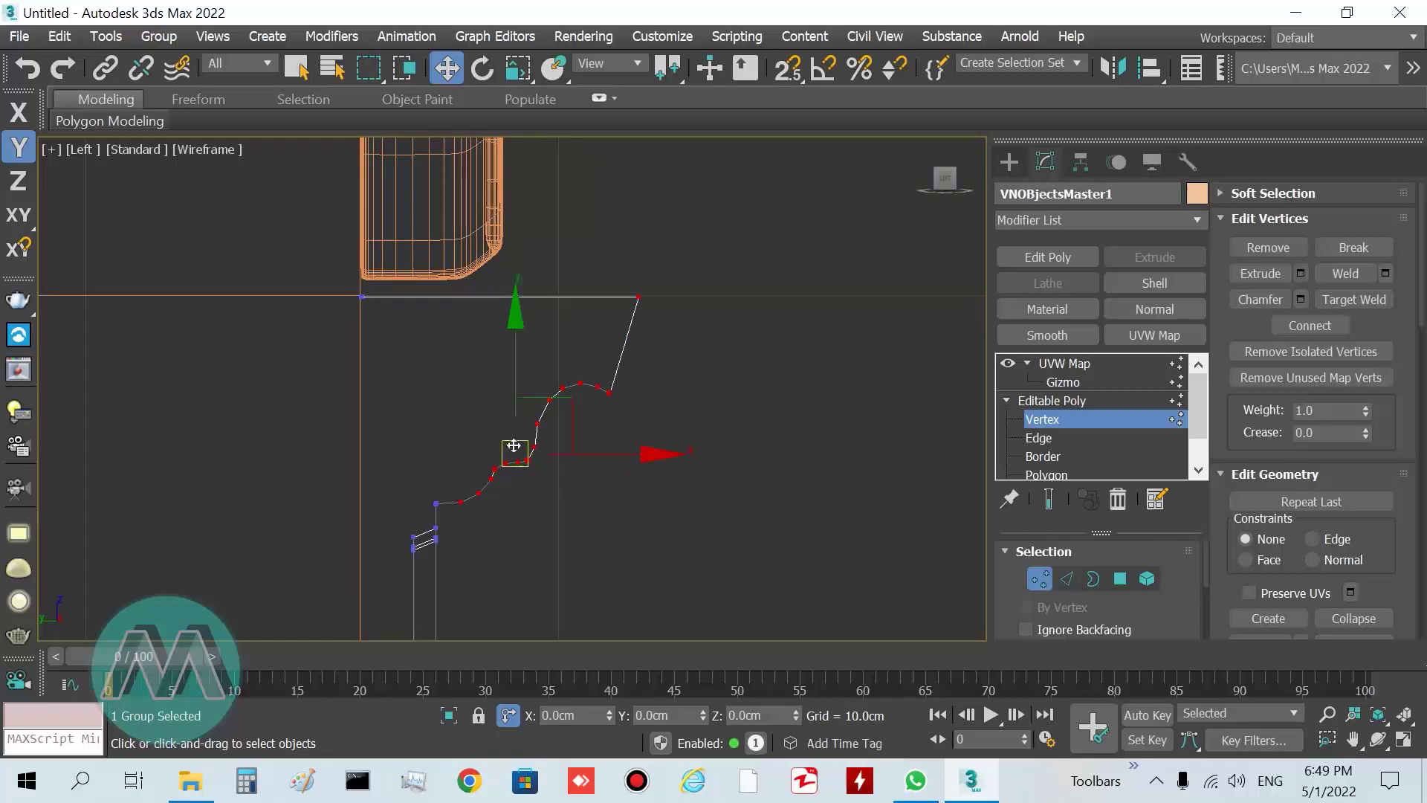
pyautogui.press('r')
pyautogui.moveTo(671, 454); pyautogui.dragTo(571, 456)
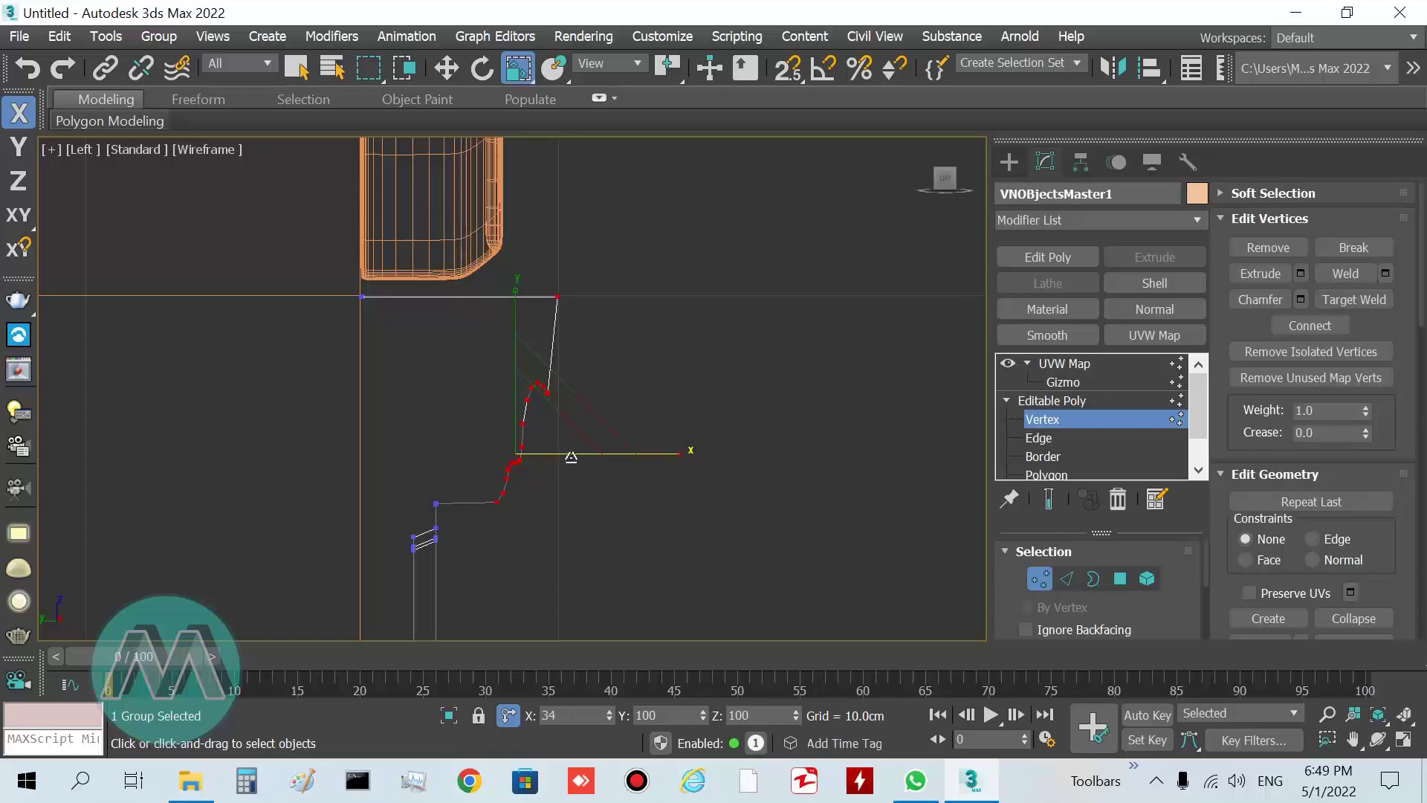
pyautogui.press('w')
pyautogui.moveTo(614, 455); pyautogui.dragTo(563, 455)
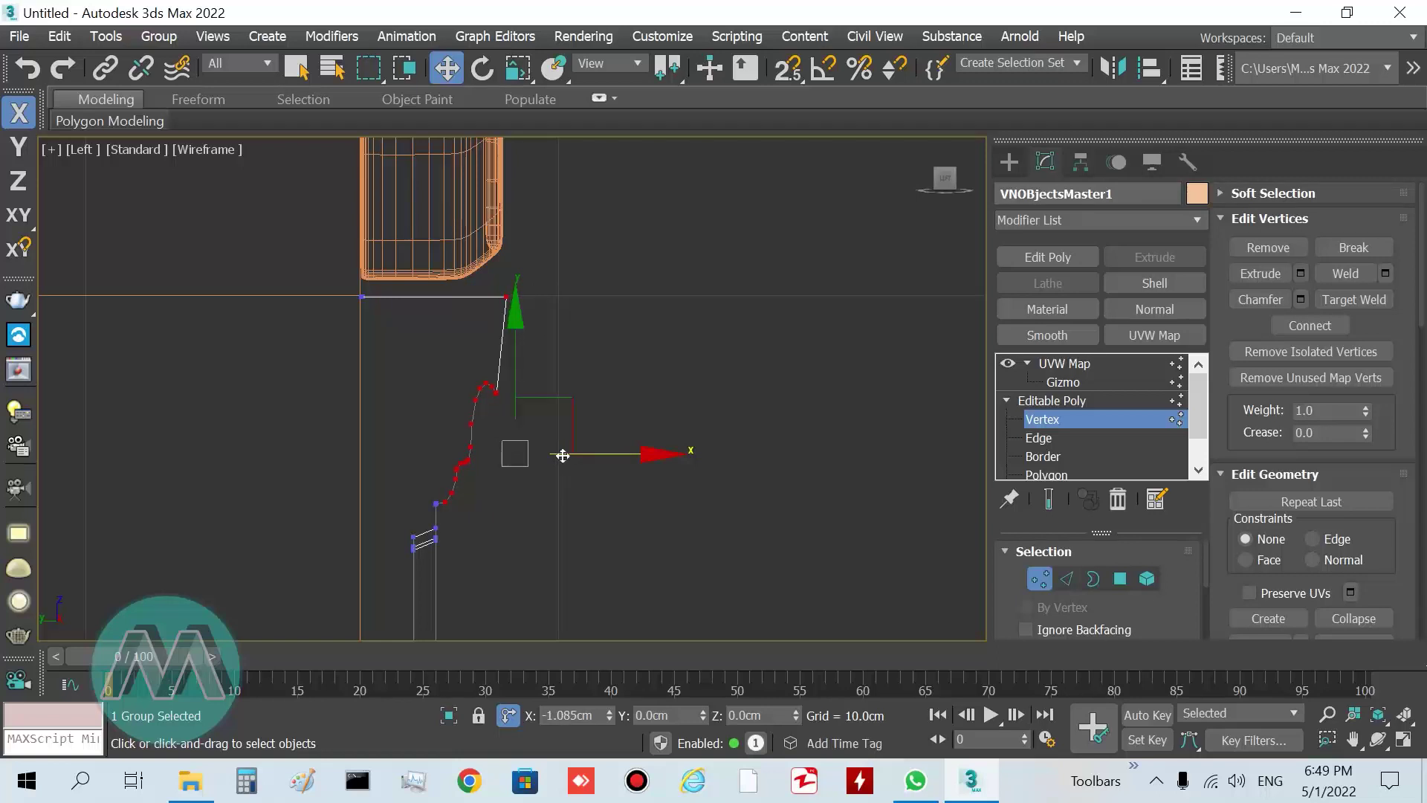
# - Raise individual vertices of the molding's upper curve to smooth its profile, and leave vertex editing
pyautogui.scroll(6, 457, 351)
pyautogui.click(605, 476)
pyautogui.scroll(2, 604, 476)
pyautogui.moveTo(569, 463); pyautogui.dragTo(513, 491)
pyautogui.moveTo(533, 395); pyautogui.dragTo(539, 307)
pyautogui.click(510, 426)
pyautogui.moveTo(505, 364); pyautogui.dragTo(503, 303)
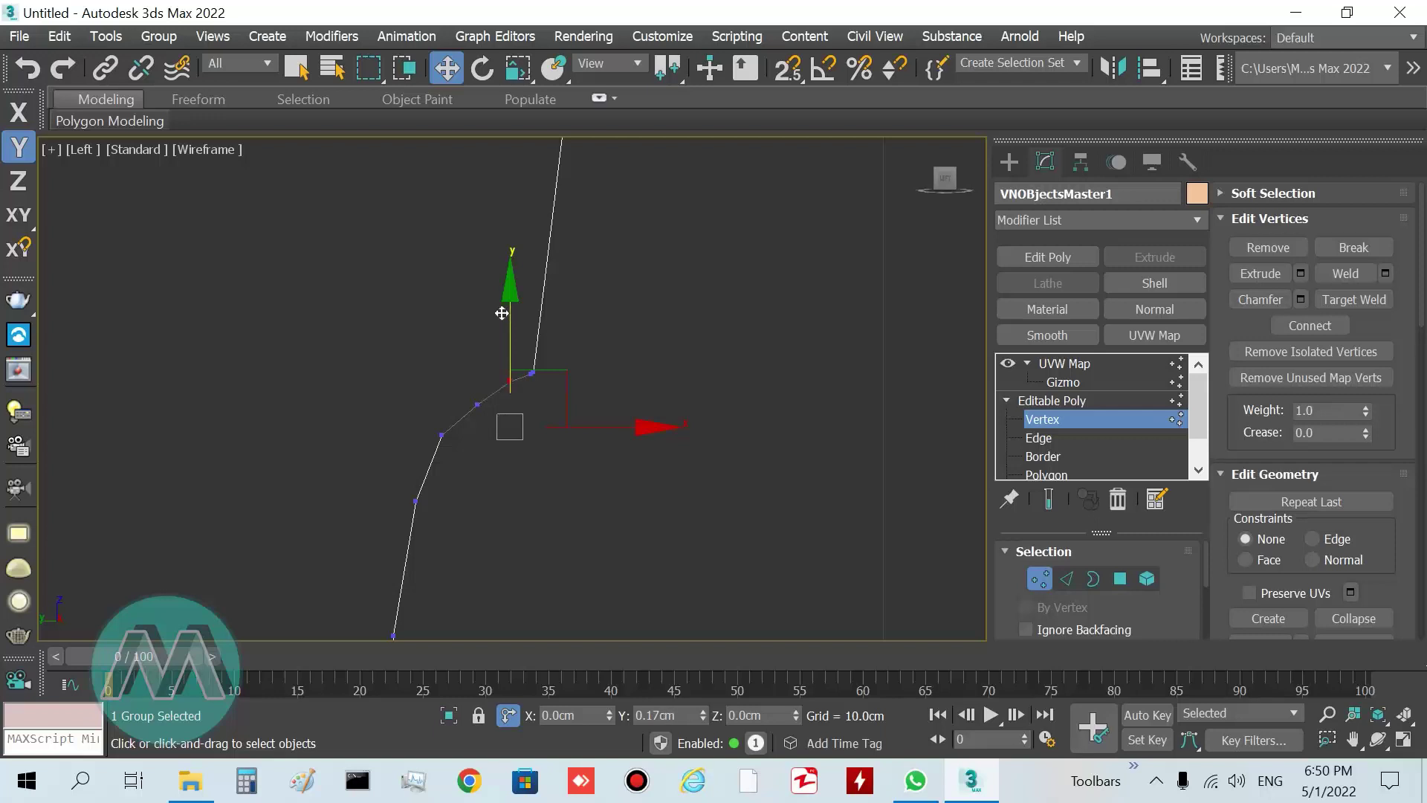
pyautogui.moveTo(466, 377); pyautogui.dragTo(506, 425)
pyautogui.moveTo(475, 344); pyautogui.dragTo(475, 337)
pyautogui.click(725, 373)
pyautogui.click(1066, 401)
pyautogui.click(796, 435)
# - Select the crown molding in the Front view and move it along X over to the cabinet's base
pyautogui.press('p')
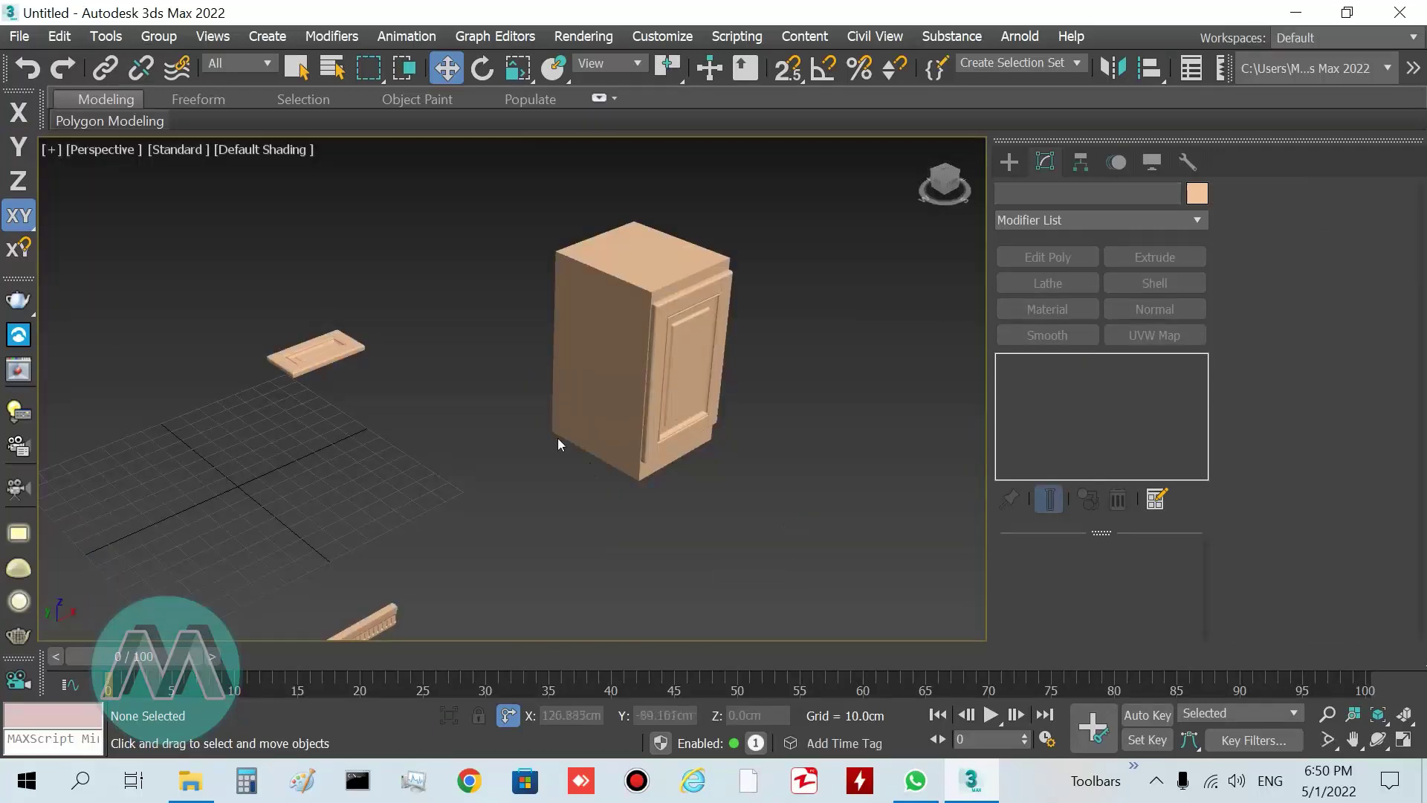
pyautogui.scroll(-3, 525, 422)
pyautogui.keyDown('alt'); pyautogui.moveTo(545, 497); pyautogui.dragTo(534, 512, button='middle'); pyautogui.keyUp('alt')
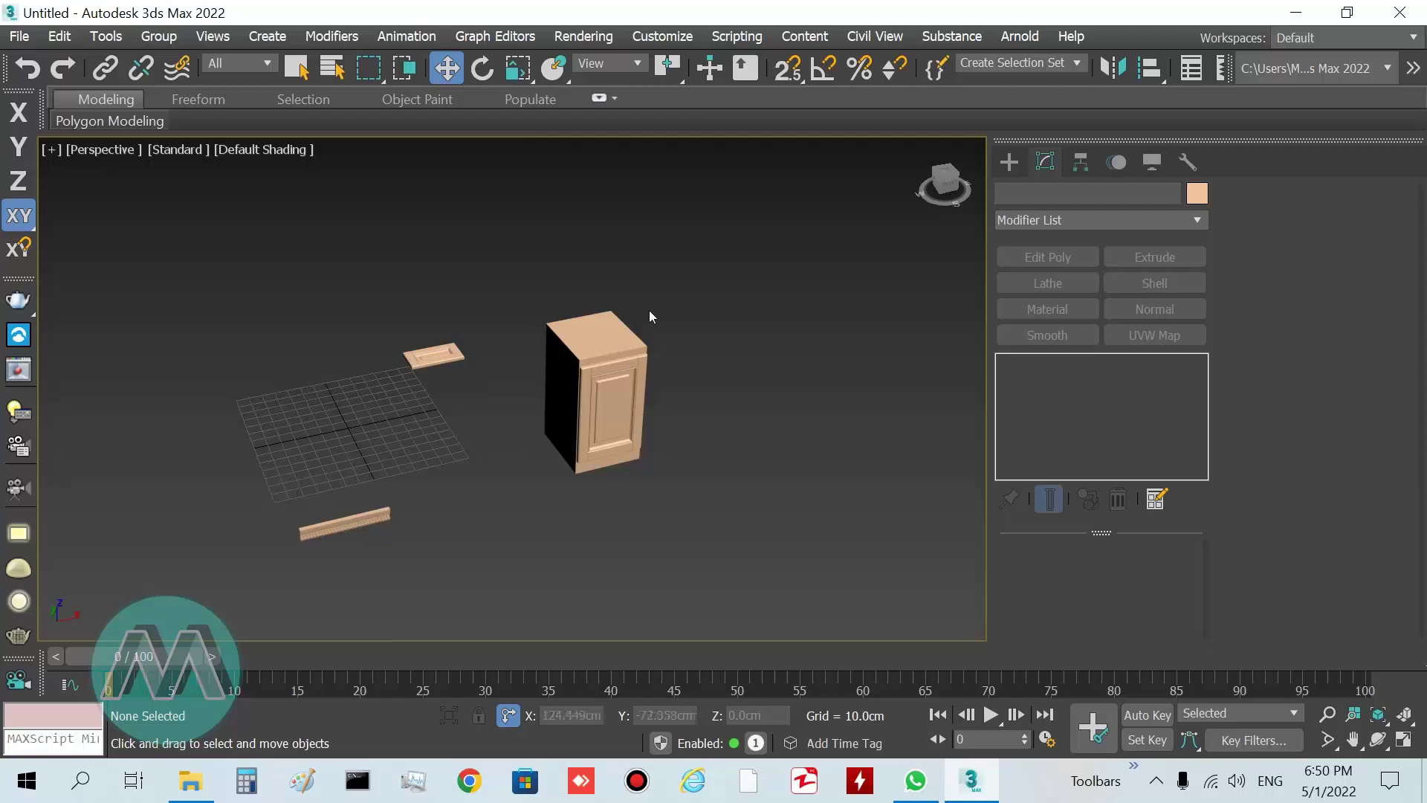
pyautogui.hotkey('alt', 'w')
pyautogui.click(699, 293)
pyautogui.hotkey('alt', 'w')
pyautogui.scroll(-5, 845, 376)
pyautogui.scroll(3, 472, 373)
pyautogui.moveTo(397, 347); pyautogui.dragTo(520, 492)
pyautogui.moveTo(587, 439); pyautogui.dragTo(1163, 457)
pyautogui.moveTo(85, 503); pyautogui.dragTo(86, 501)
pyautogui.moveTo(333, 429); pyautogui.dragTo(777, 429)
# - Turn on 2.5D snapping and snap the crown molding's lower corner to the cabinet's lower left front corner
pyautogui.press('z')
pyautogui.scroll(10, 479, 435)
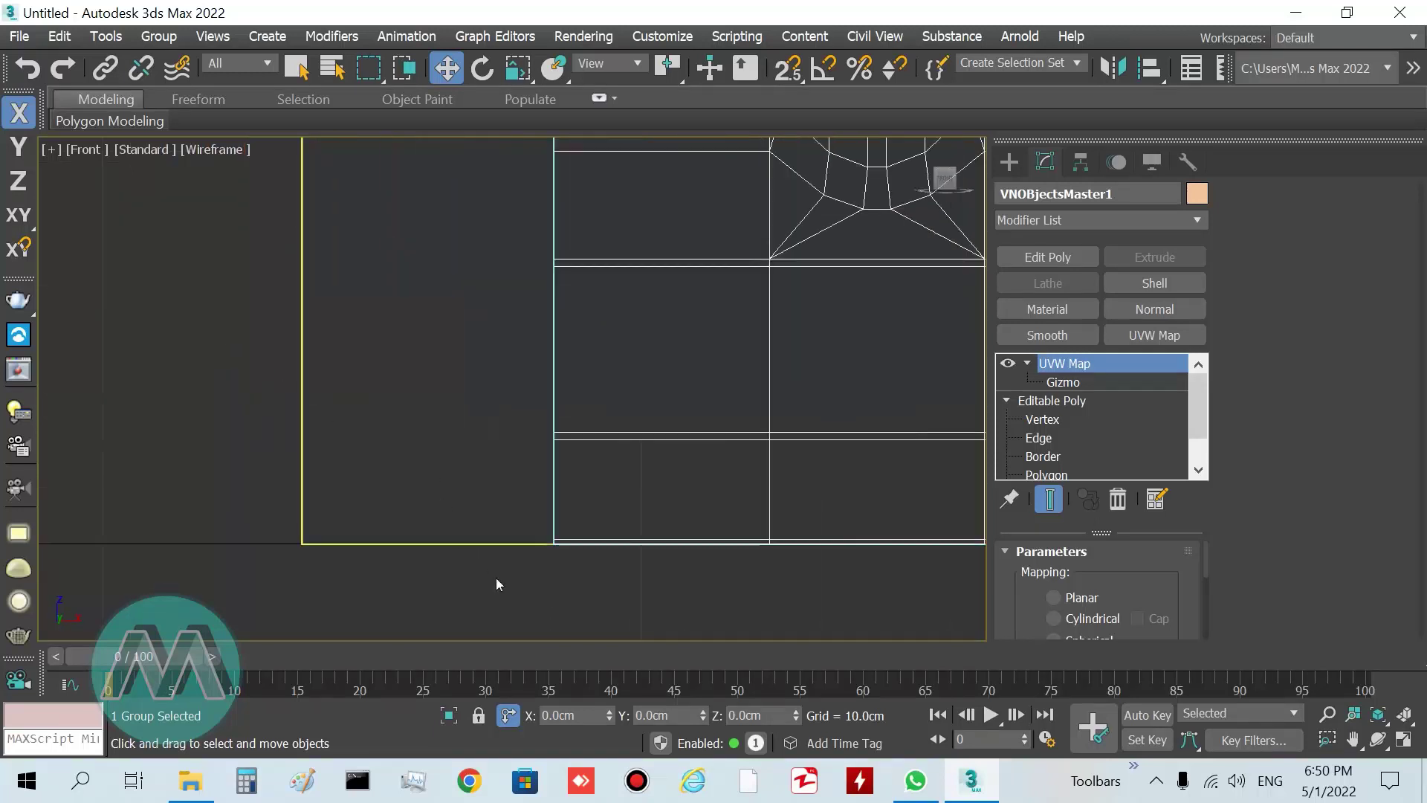
pyautogui.click(790, 71)
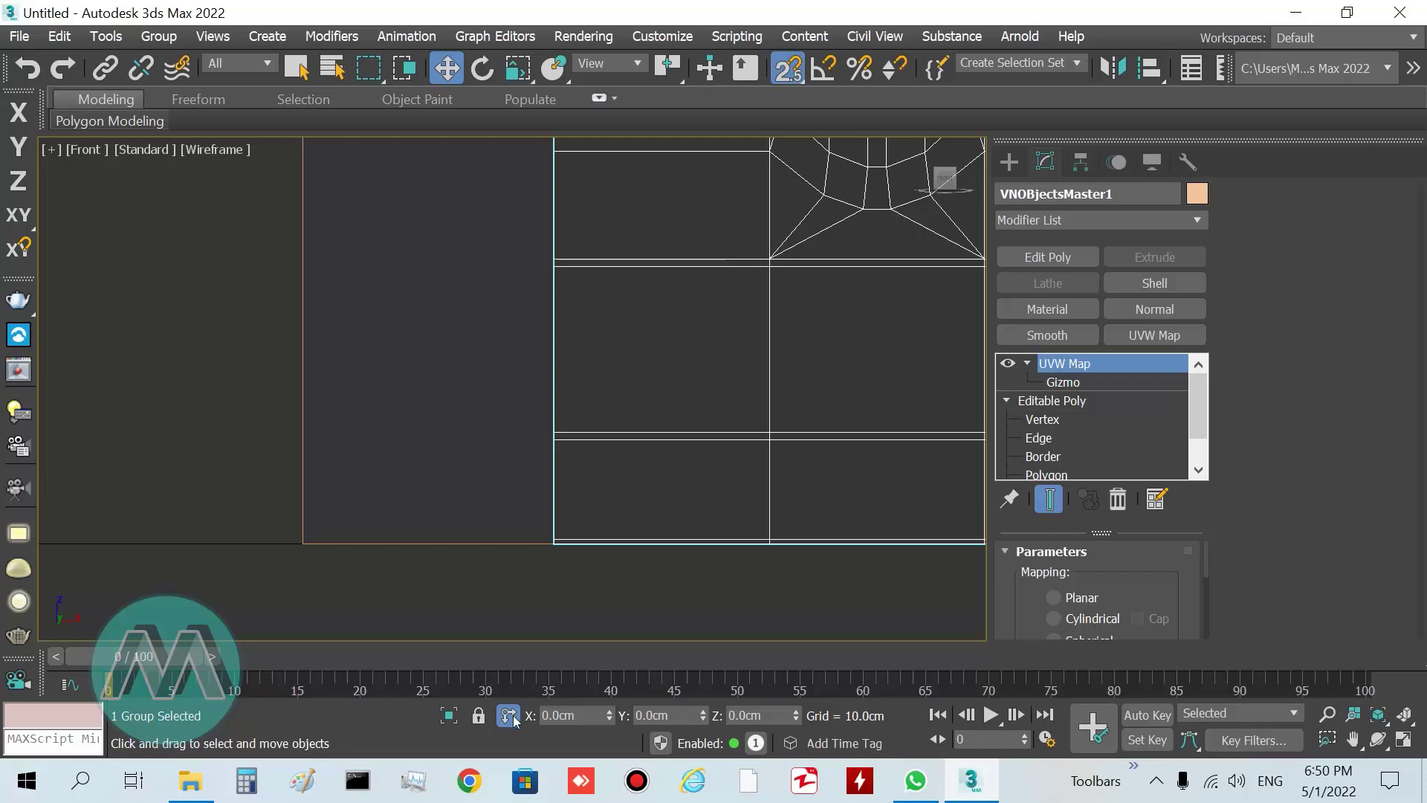
pyautogui.click(479, 715)
pyautogui.moveTo(556, 546); pyautogui.dragTo(305, 543)
pyautogui.press('space')
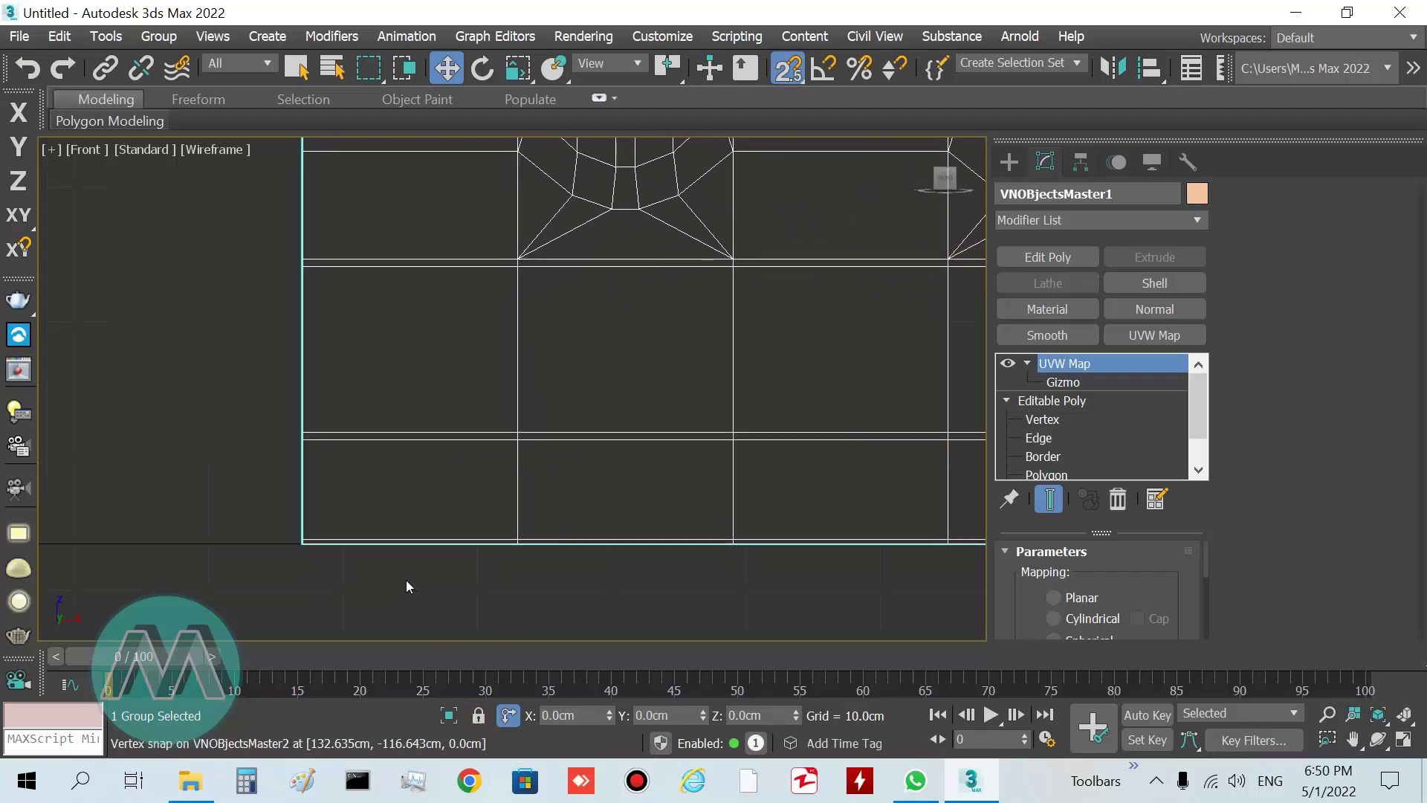
# - Delete the molding elements that extend past the cabinet's right side, and leave element editing
pyautogui.press('z')
pyautogui.moveTo(614, 537); pyautogui.dragTo(468, 593, button='middle')
pyautogui.scroll(4, 659, 426)
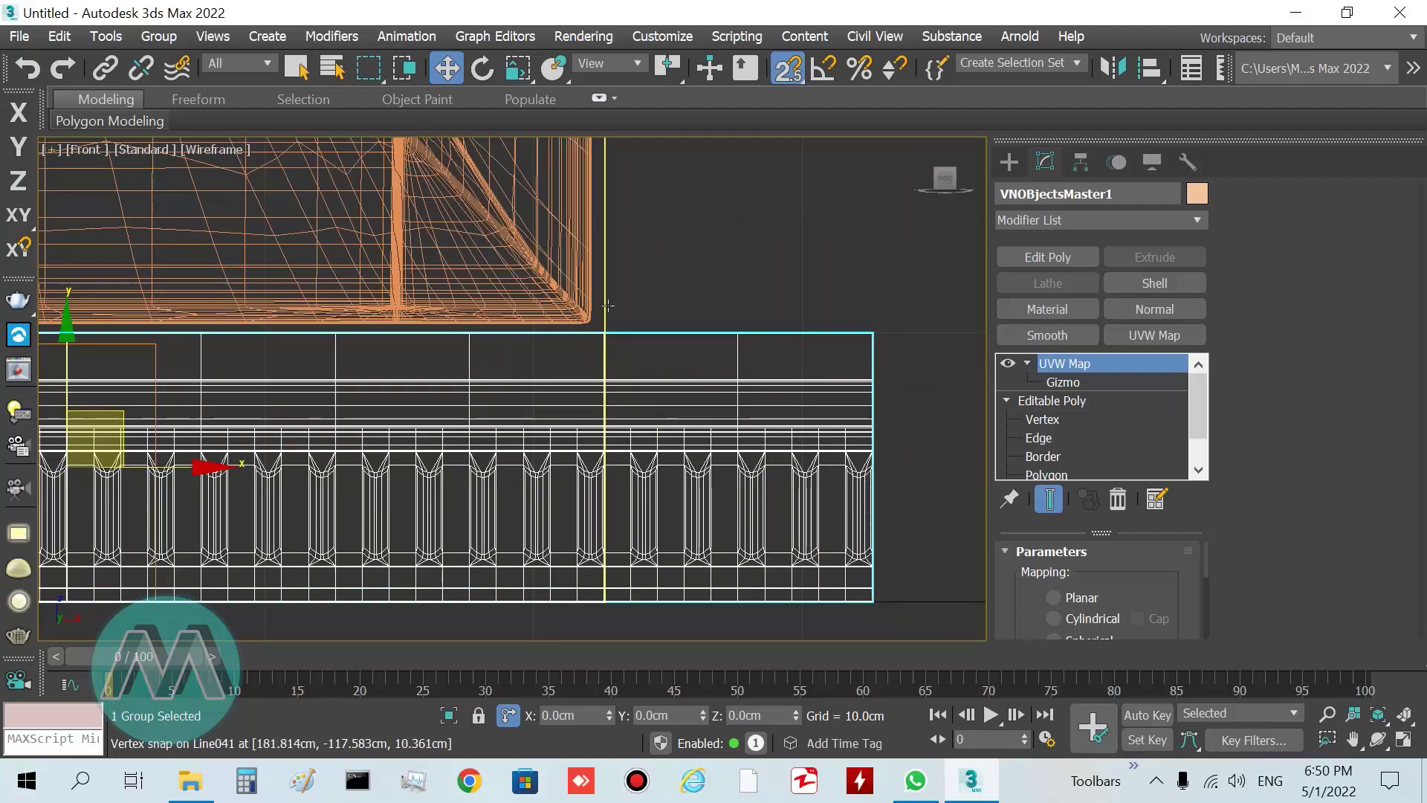
pyautogui.scroll(-2, 637, 437)
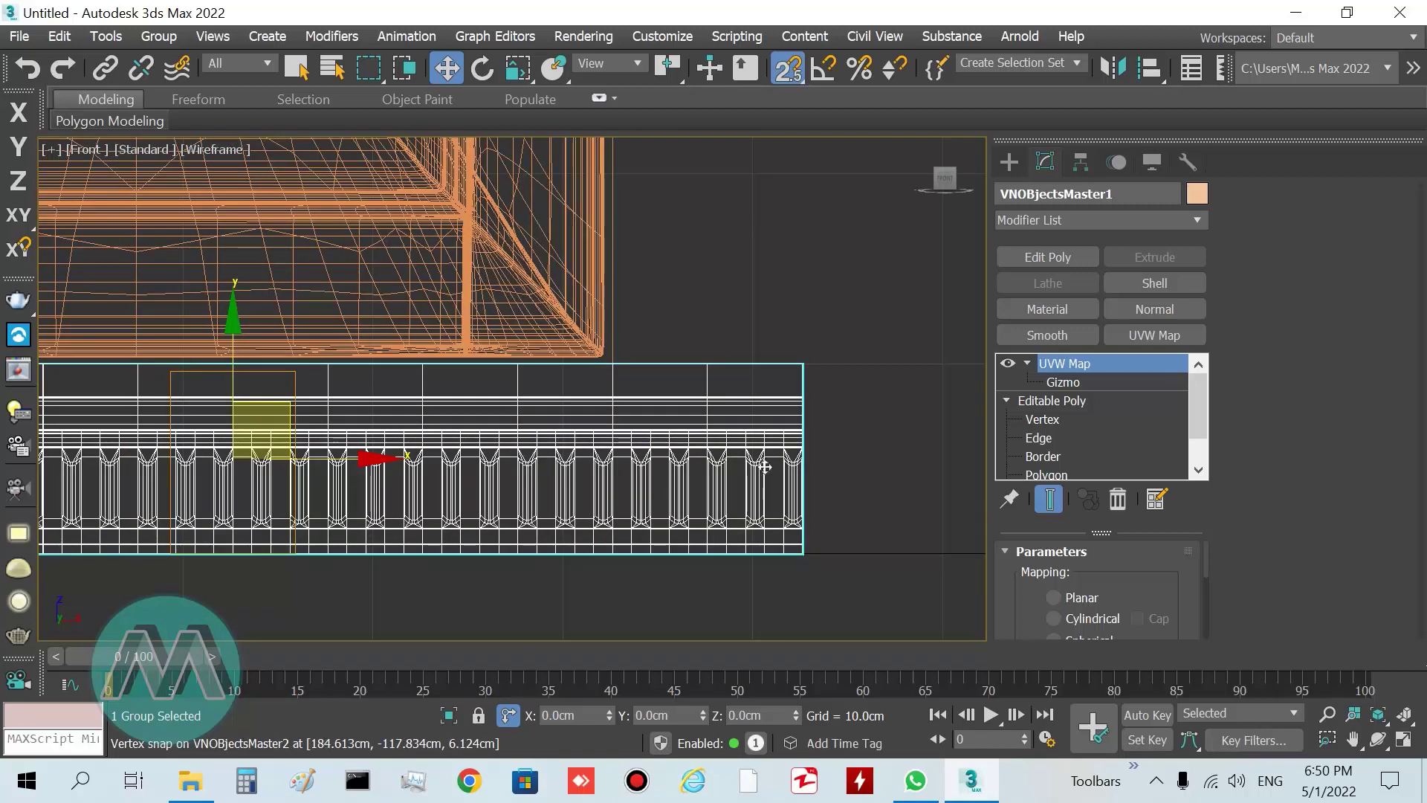
pyautogui.moveTo(880, 445); pyautogui.dragTo(799, 443, button='middle')
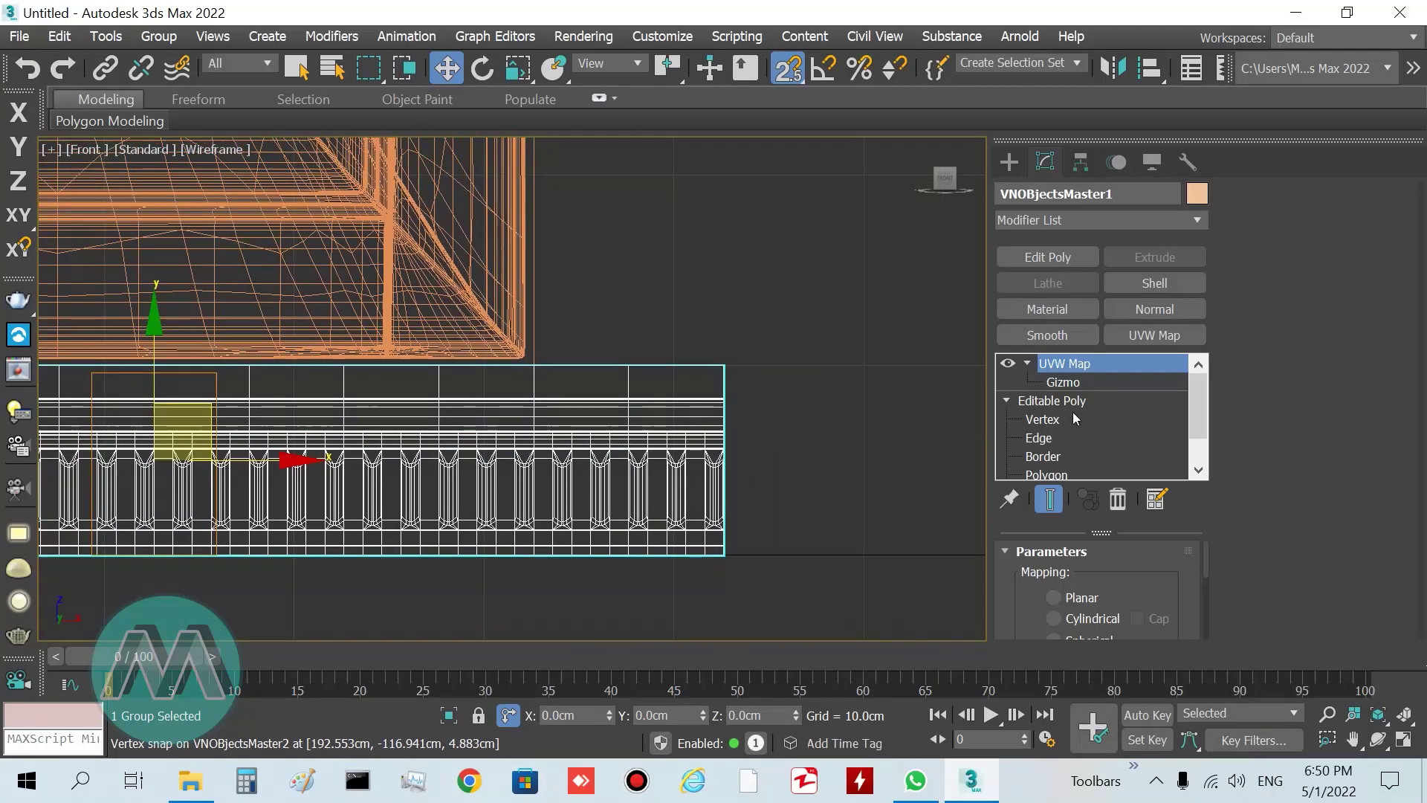
pyautogui.scroll(-2, 1198, 401)
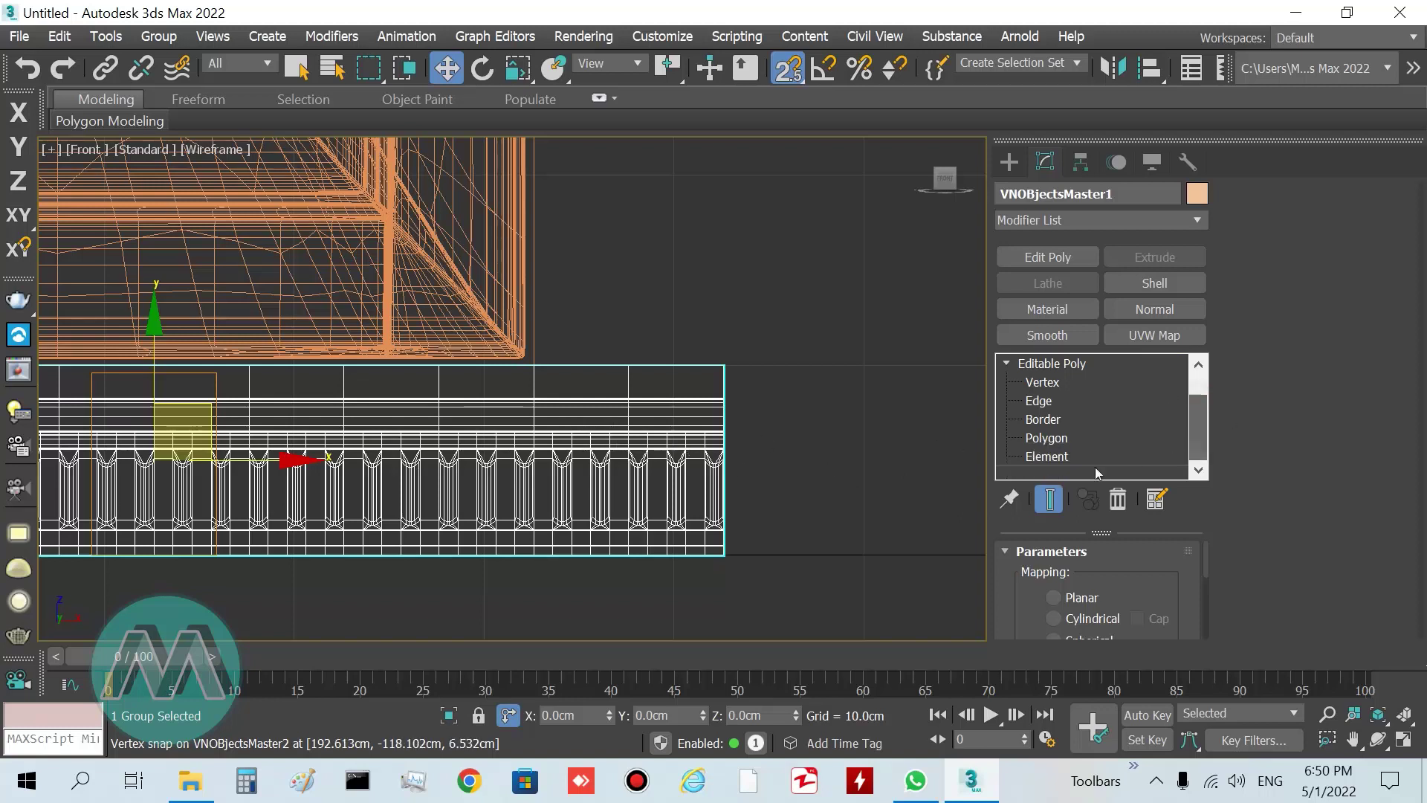
pyautogui.click(1078, 457)
pyautogui.moveTo(824, 298); pyautogui.dragTo(582, 608)
pyautogui.press('Delete')
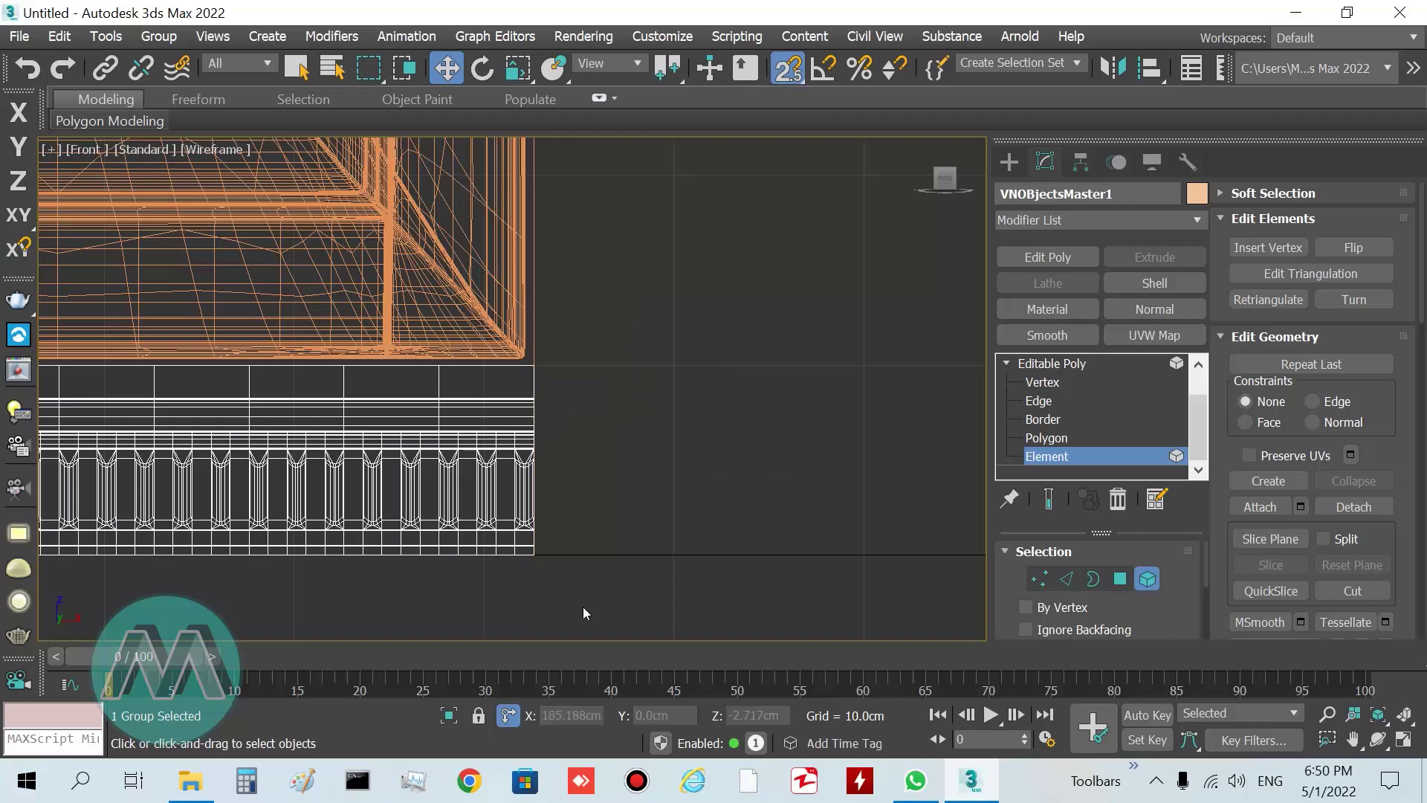
pyautogui.moveTo(1204, 437); pyautogui.dragTo(1203, 415)
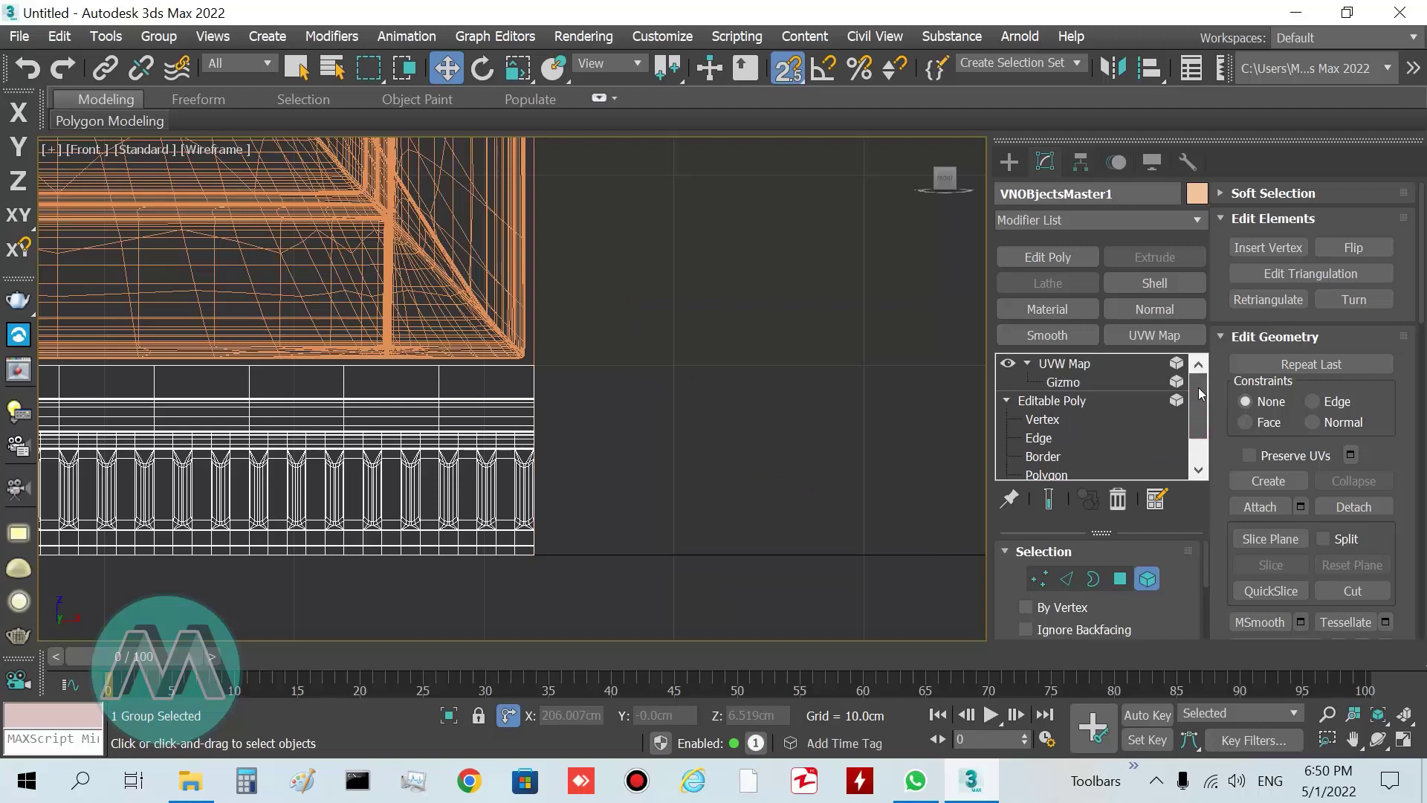
pyautogui.click(1100, 404)
pyautogui.click(1095, 367)
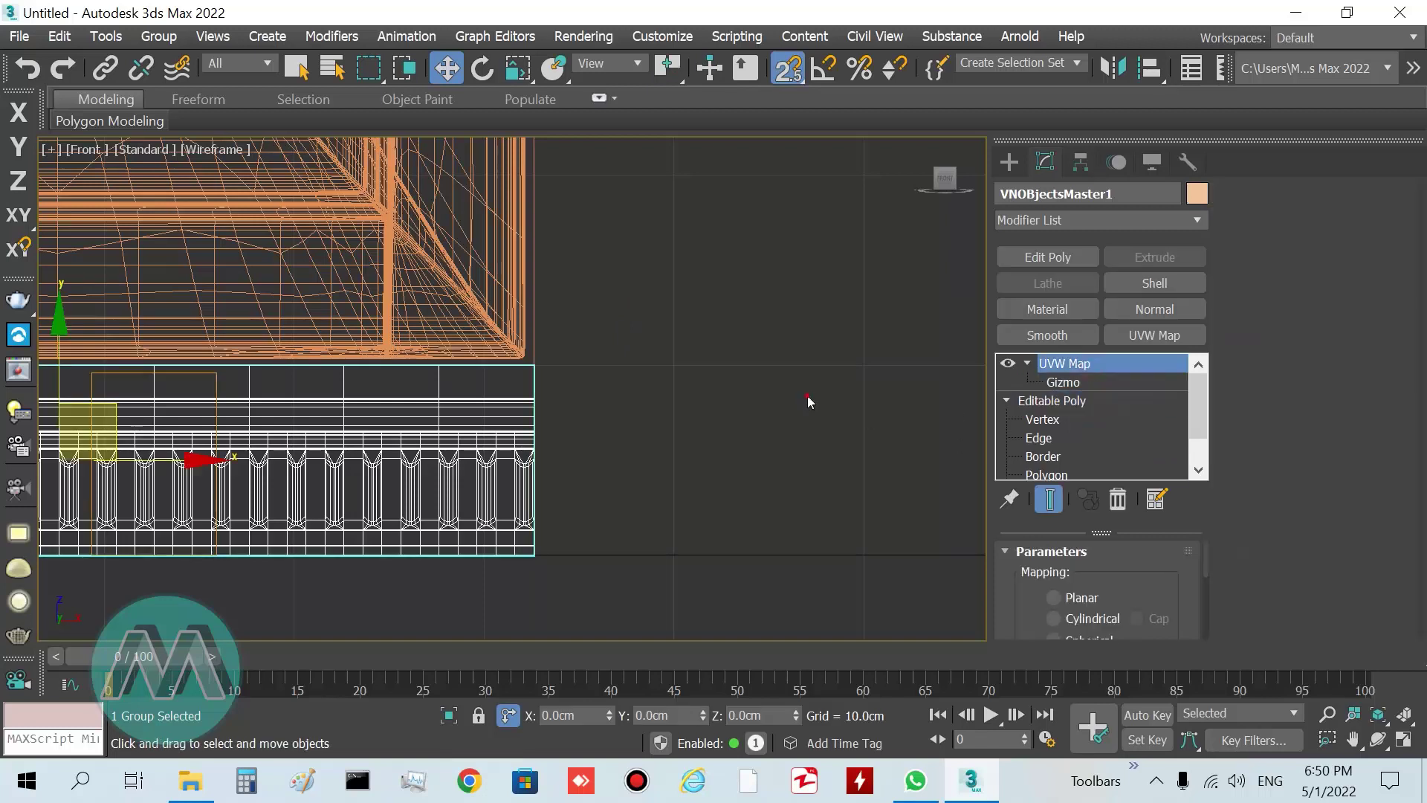
pyautogui.click(815, 401)
# - Select the cabinet body in the Perspective view
pyautogui.press('p')
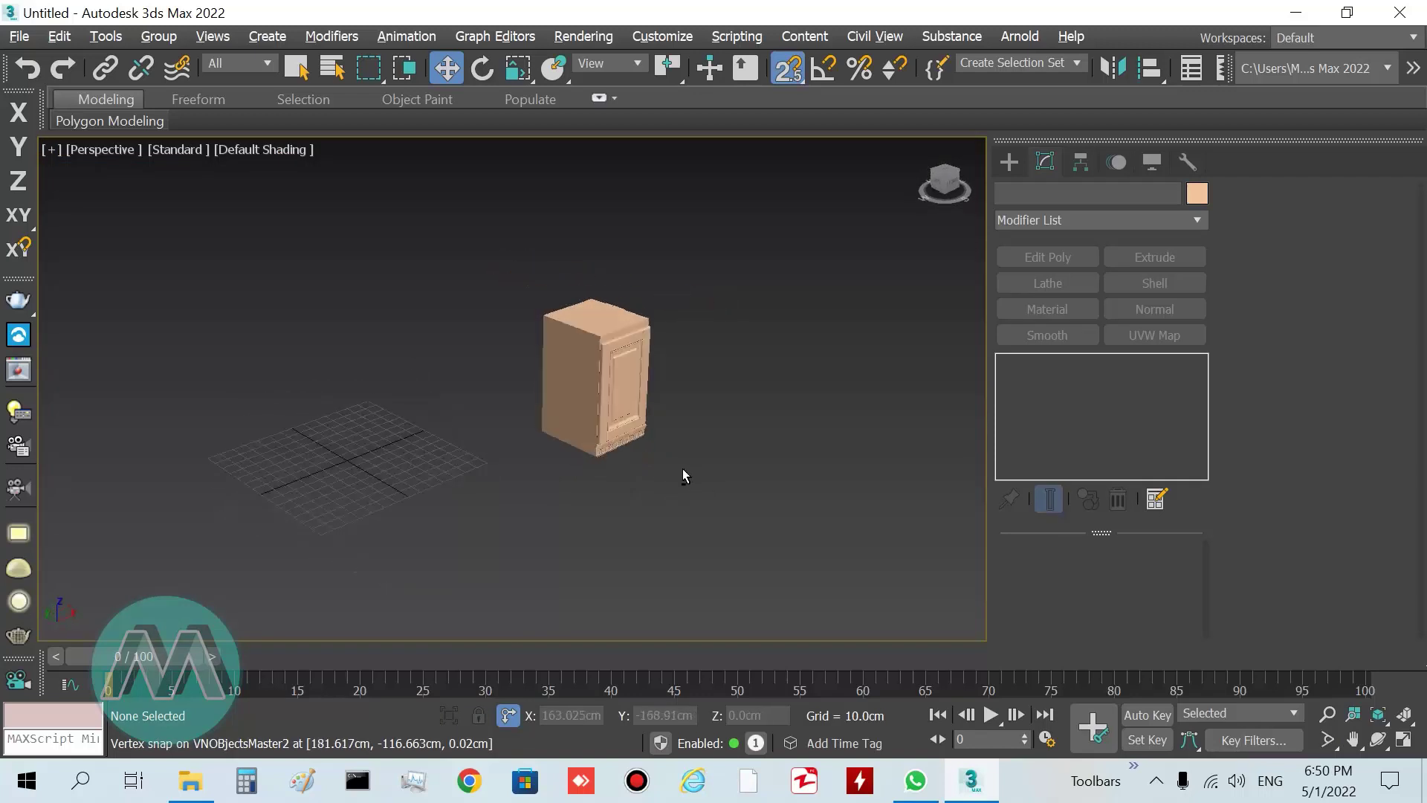
pyautogui.scroll(3, 667, 364)
pyautogui.scroll(-1, 723, 416)
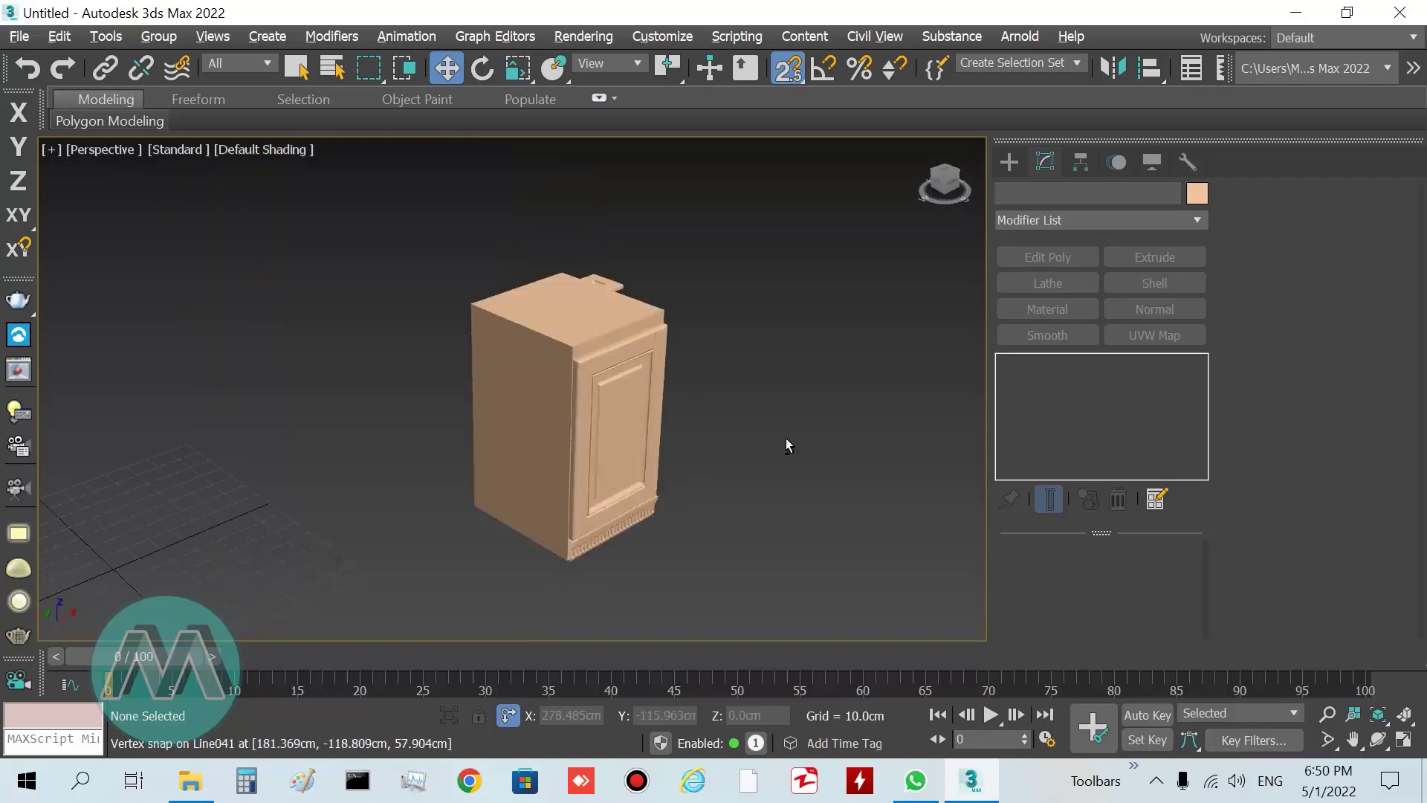
pyautogui.scroll(4, 718, 468)
pyautogui.press('z')
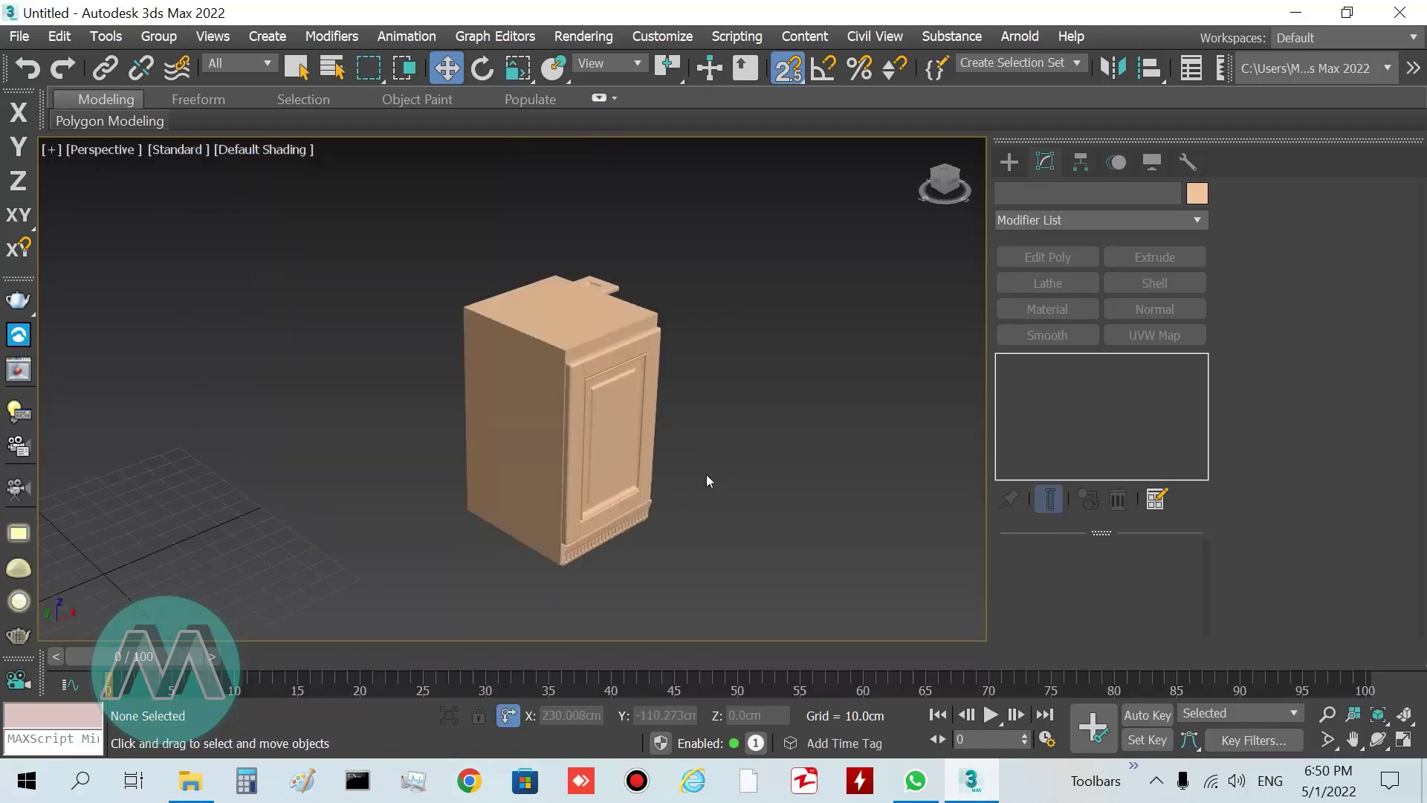
pyautogui.click(296, 67)
pyautogui.click(526, 310)
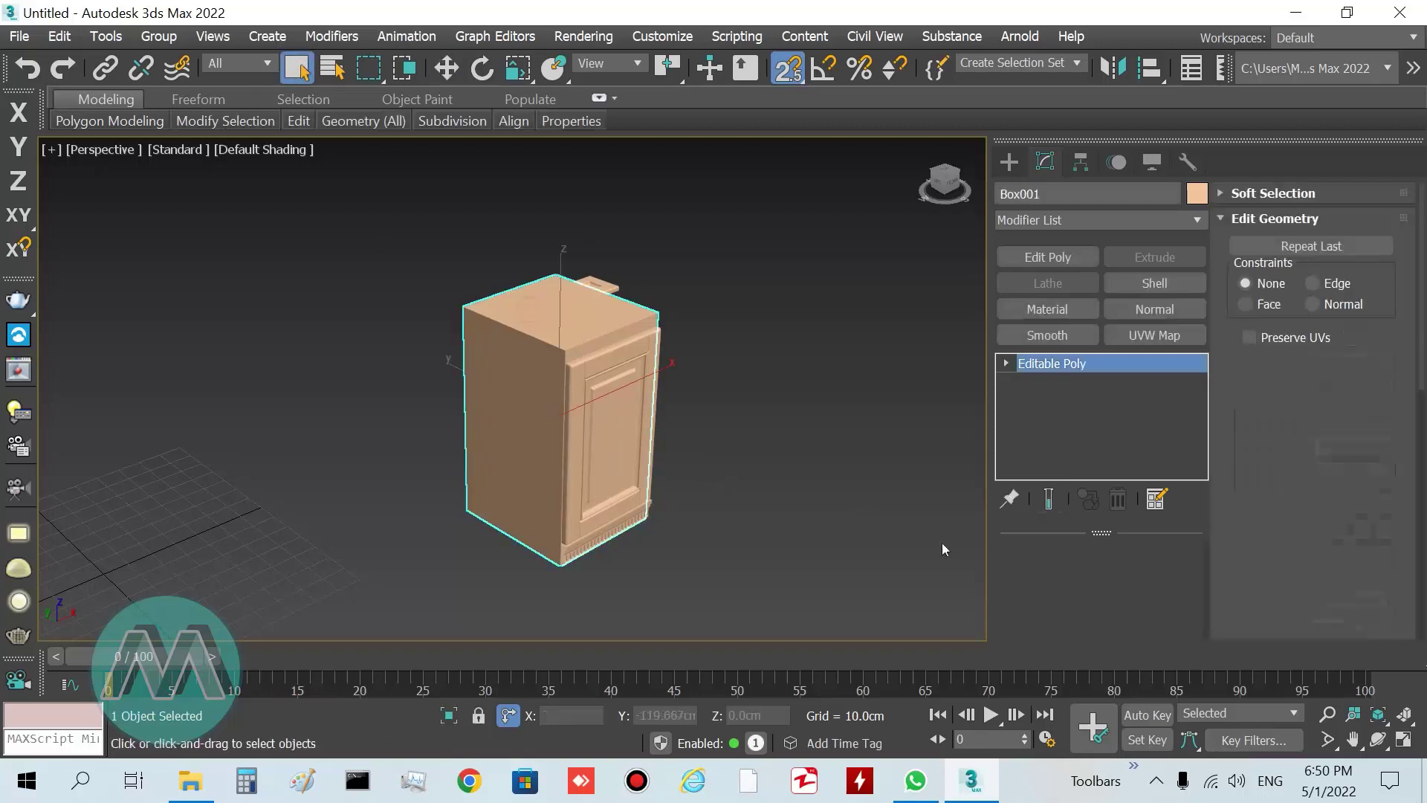
pyautogui.click(1327, 714)
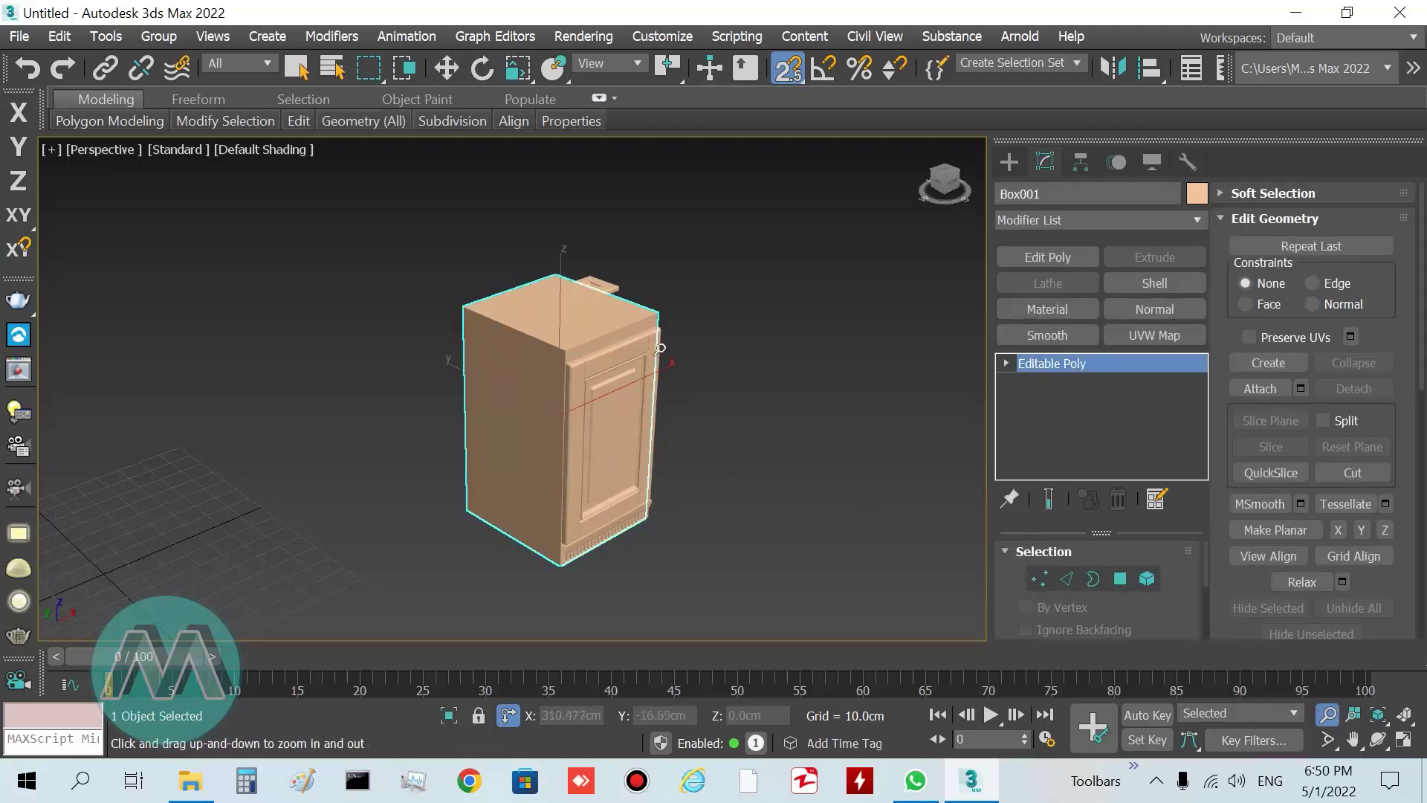
pyautogui.moveTo(620, 354); pyautogui.dragTo(645, 308)
pyautogui.rightClick(645, 307)
pyautogui.moveTo(808, 414); pyautogui.dragTo(786, 426, button='middle')
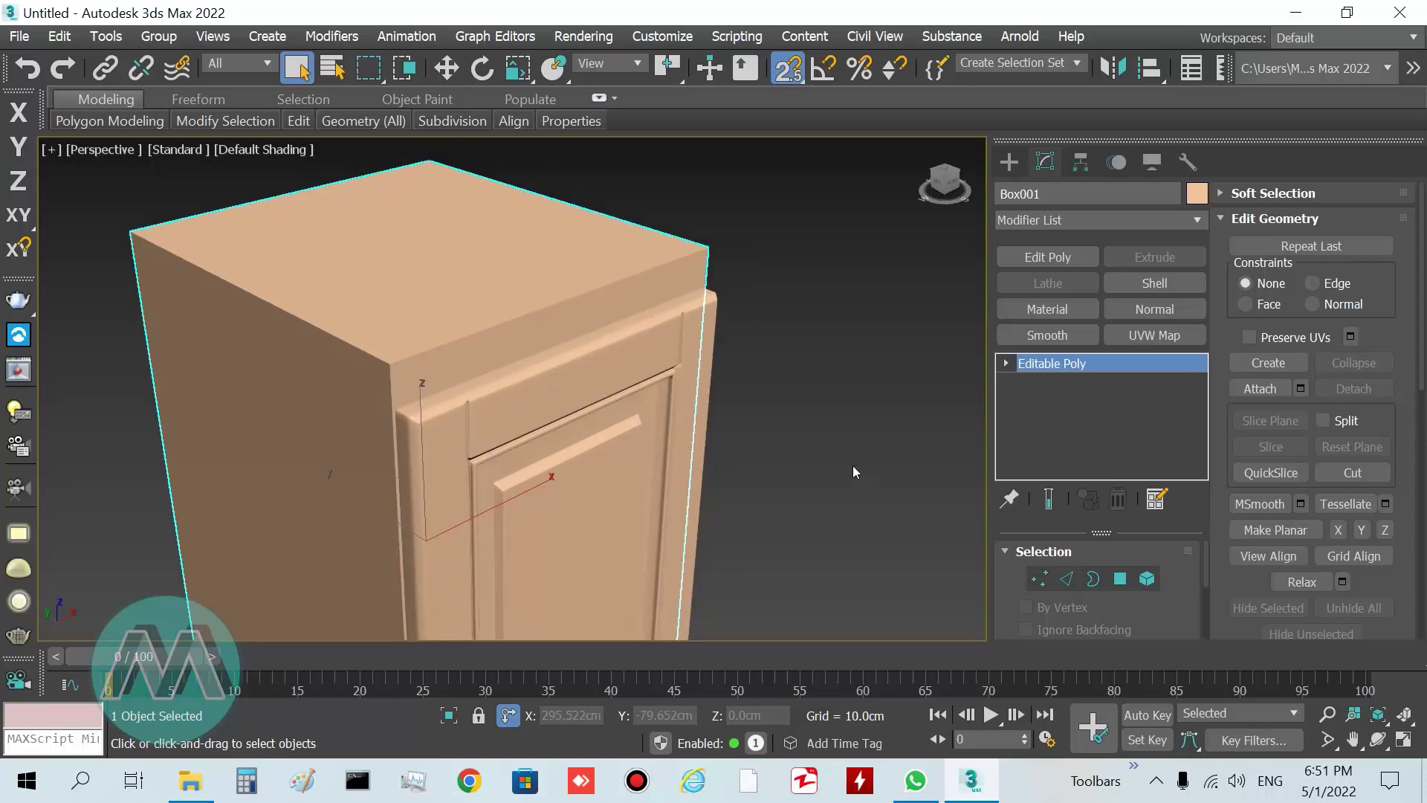
# - Show edged faces and extrude the front polygon of the cabinet's top band by 4 cm
pyautogui.press('F4')
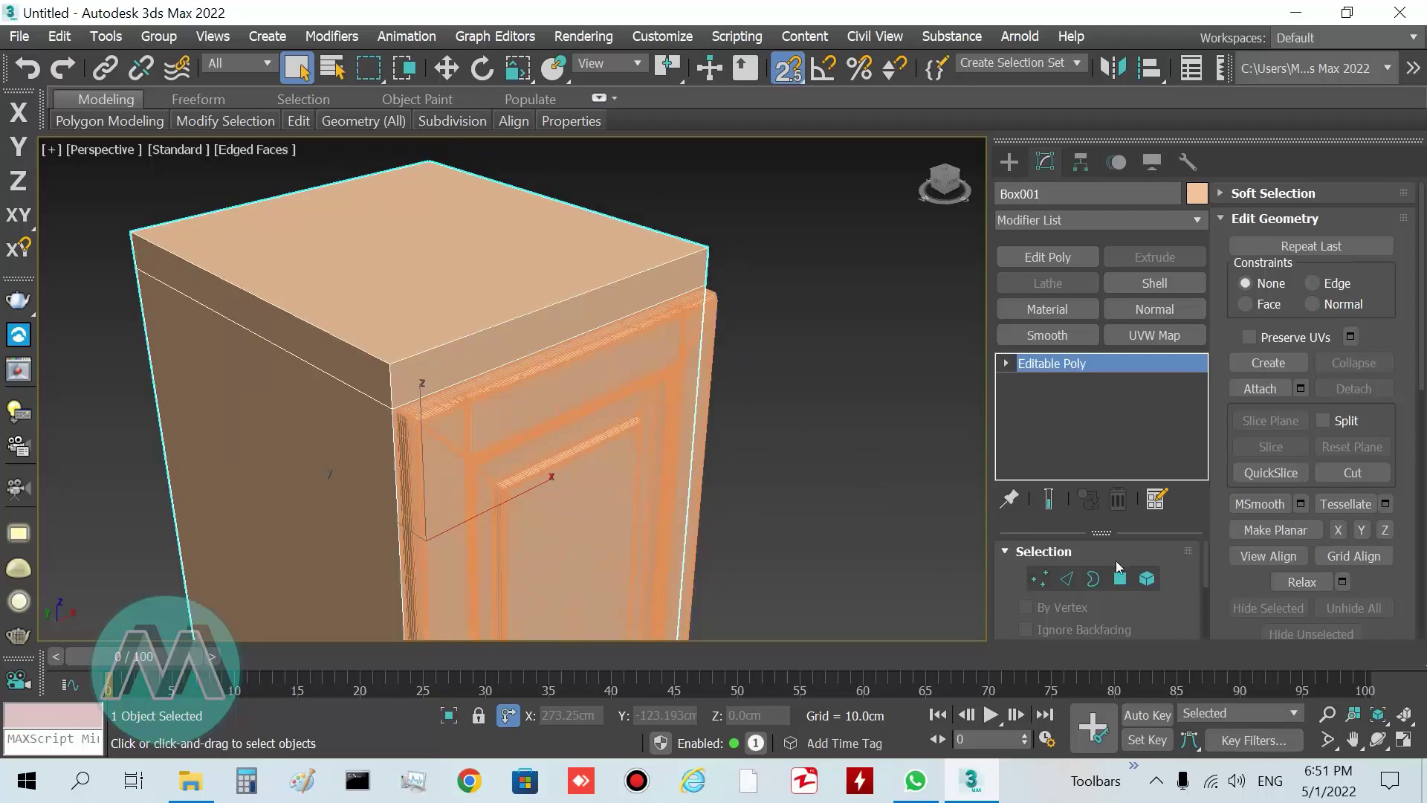
pyautogui.click(1122, 579)
pyautogui.click(867, 363)
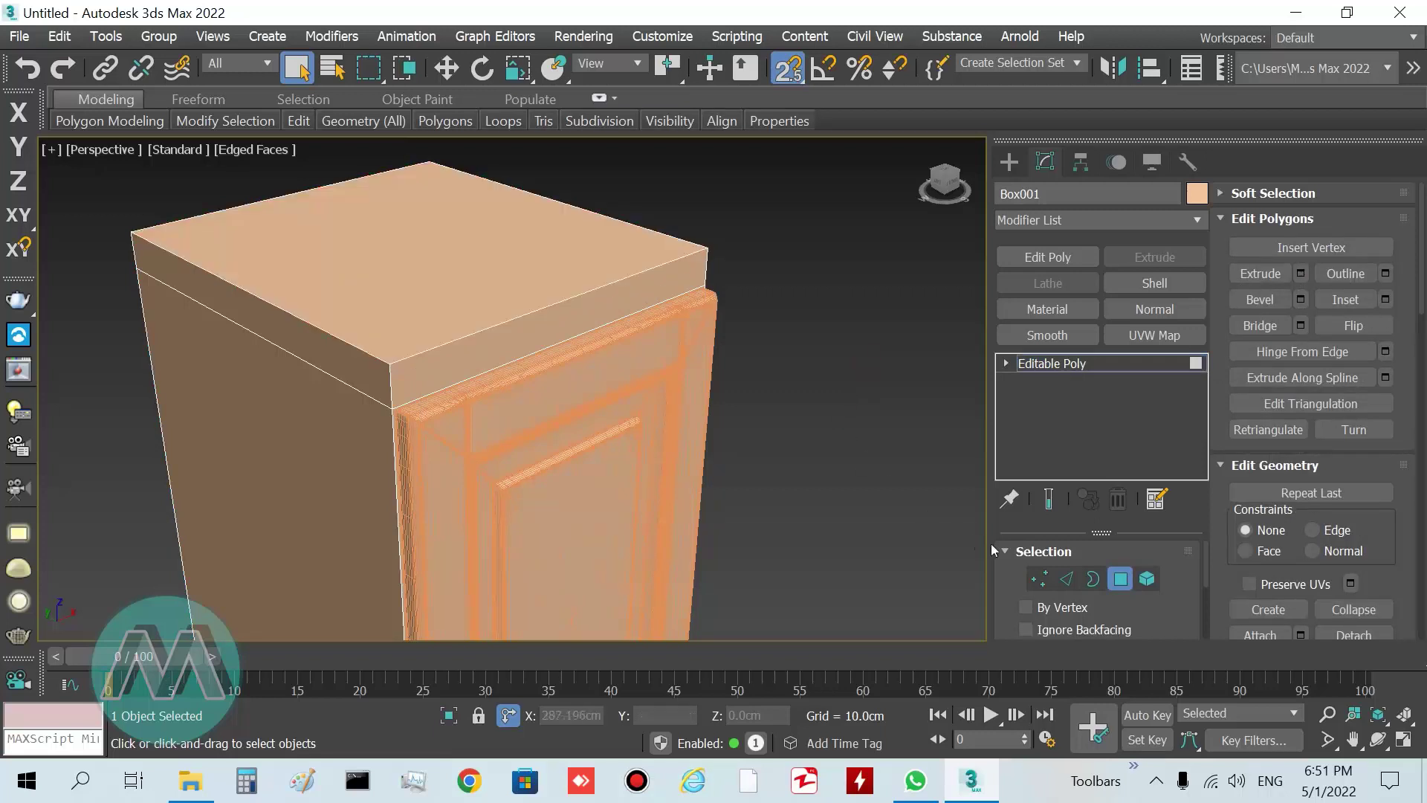
pyautogui.click(616, 300)
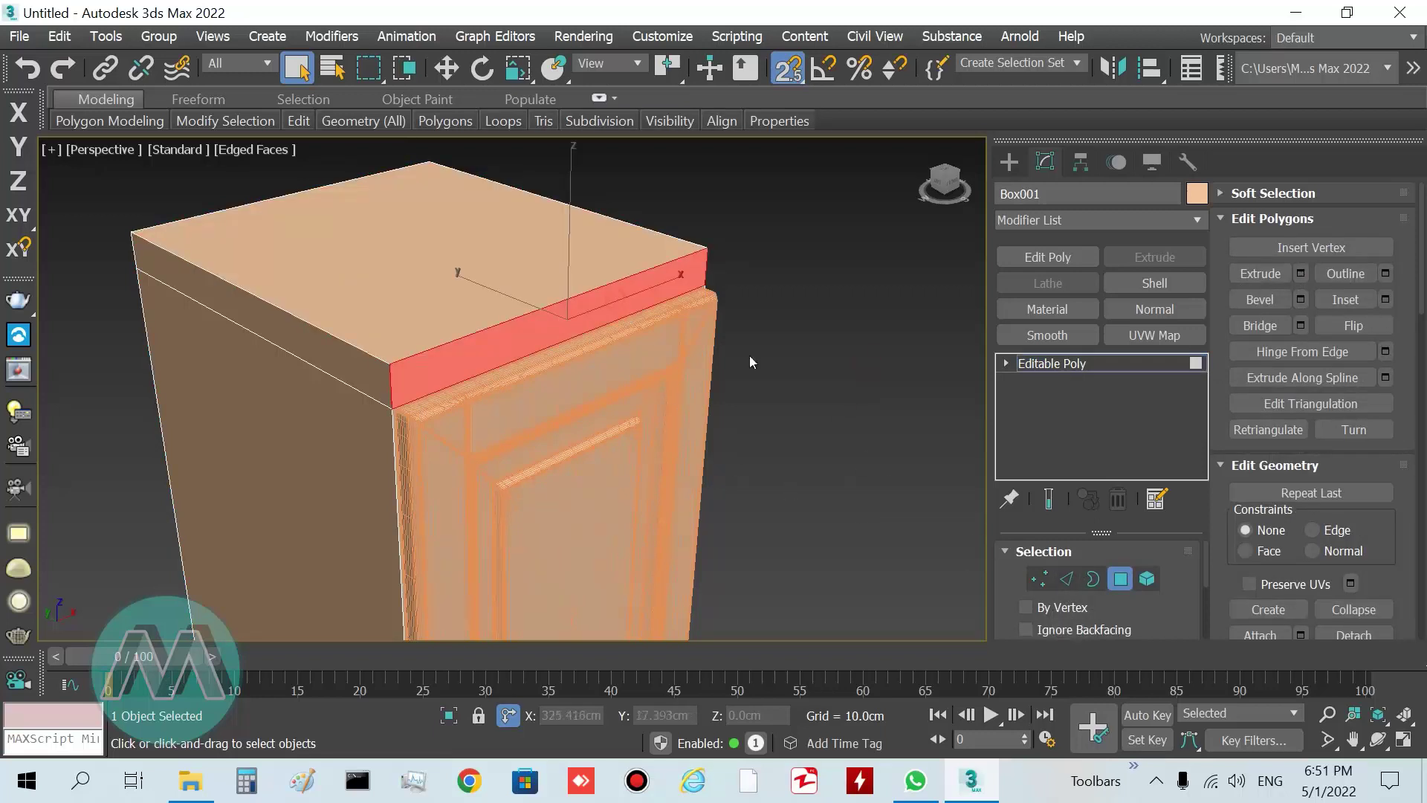
pyautogui.click(1301, 273)
pyautogui.click(579, 431)
pyautogui.write('4')
pyautogui.press('Return')
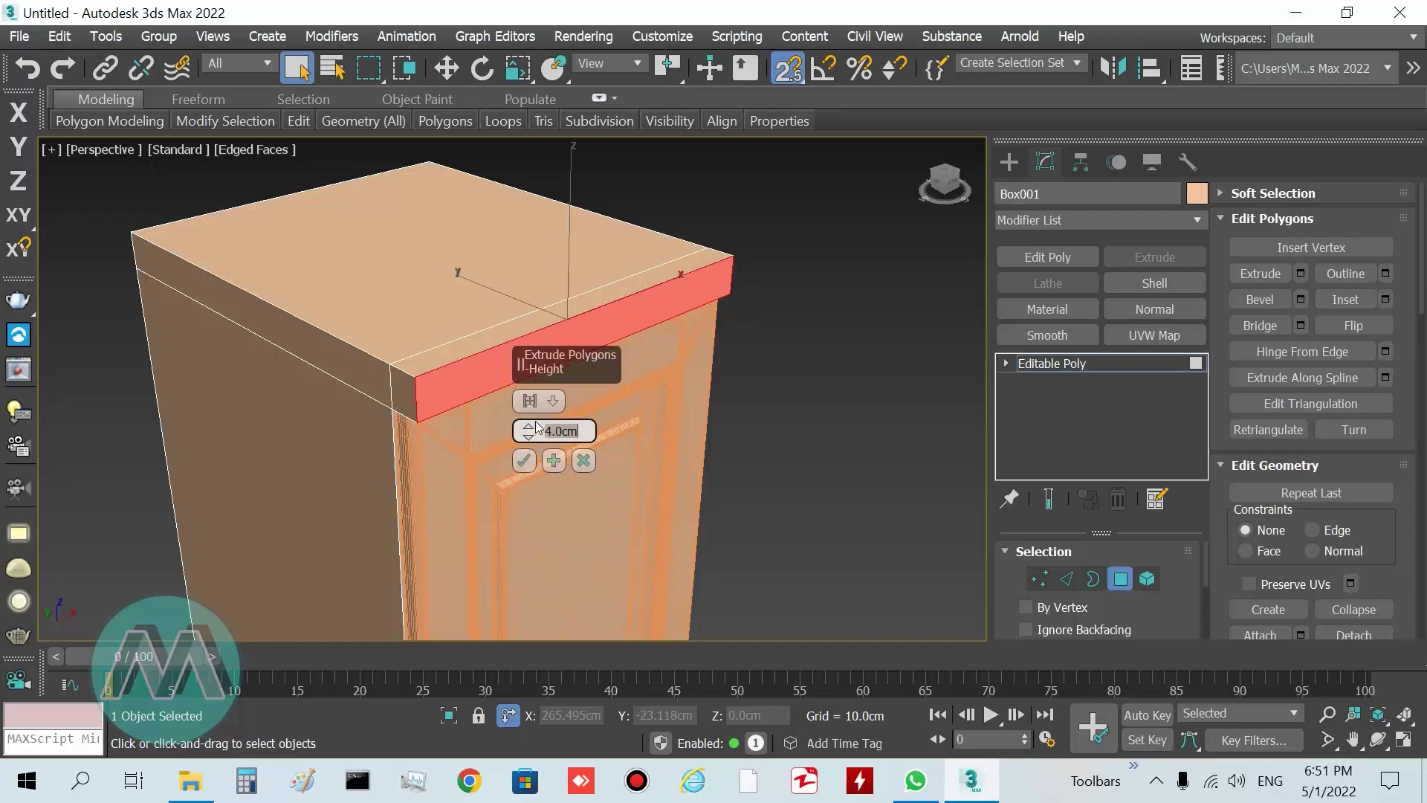
pyautogui.click(524, 461)
pyautogui.click(860, 514)
# - Chamfer the upper front edge of the extruded countertop by 1 cm with 3 segments, and leave edge editing
pyautogui.scroll(5, 648, 440)
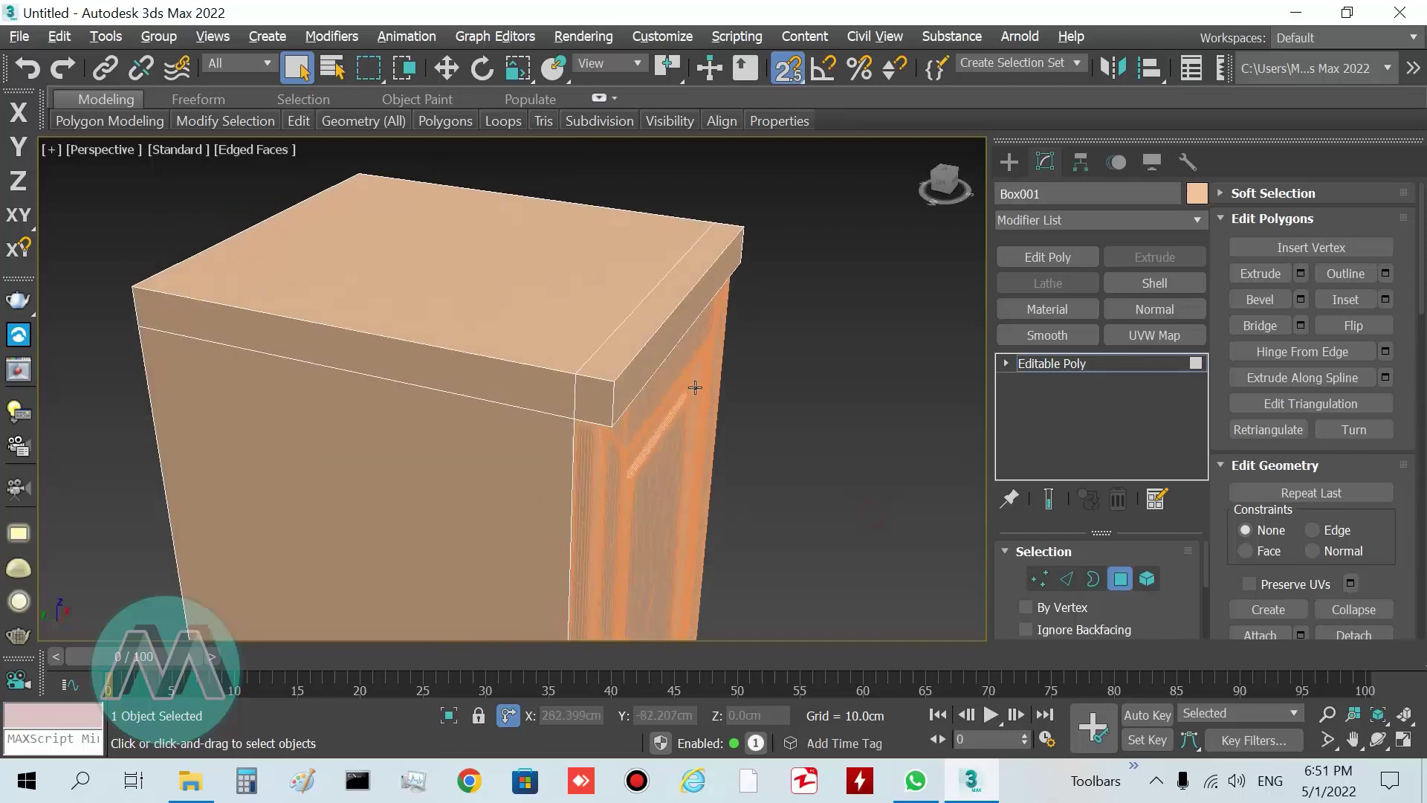
pyautogui.click(1068, 579)
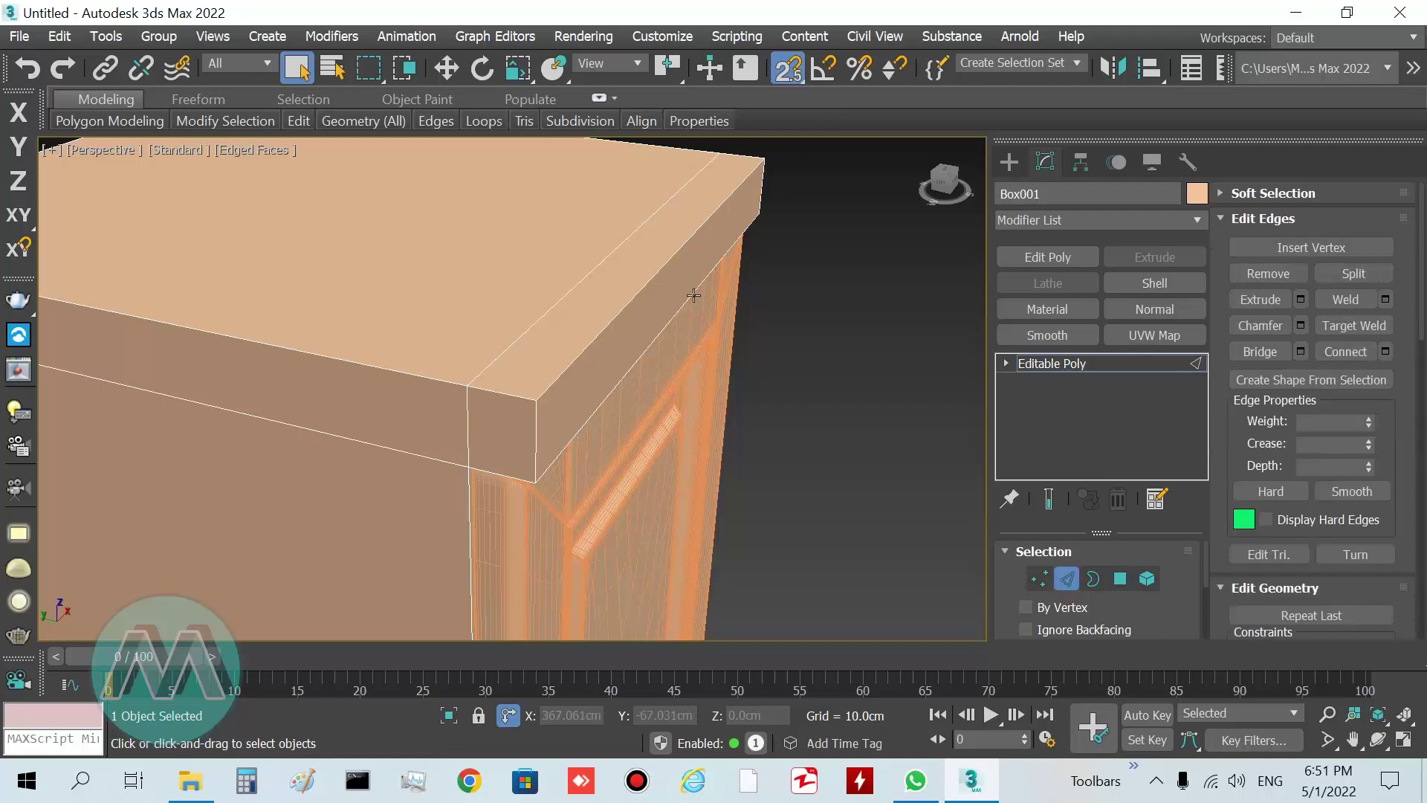
pyautogui.click(662, 269)
pyautogui.moveTo(782, 496)
pyautogui.keyDown('alt'); pyautogui.mouseDown(button='middle')
pyautogui.moveTo(729, 520)
pyautogui.moveTo(779, 487)
pyautogui.mouseUp(button='middle'); pyautogui.keyUp('alt')
pyautogui.click(1301, 326)
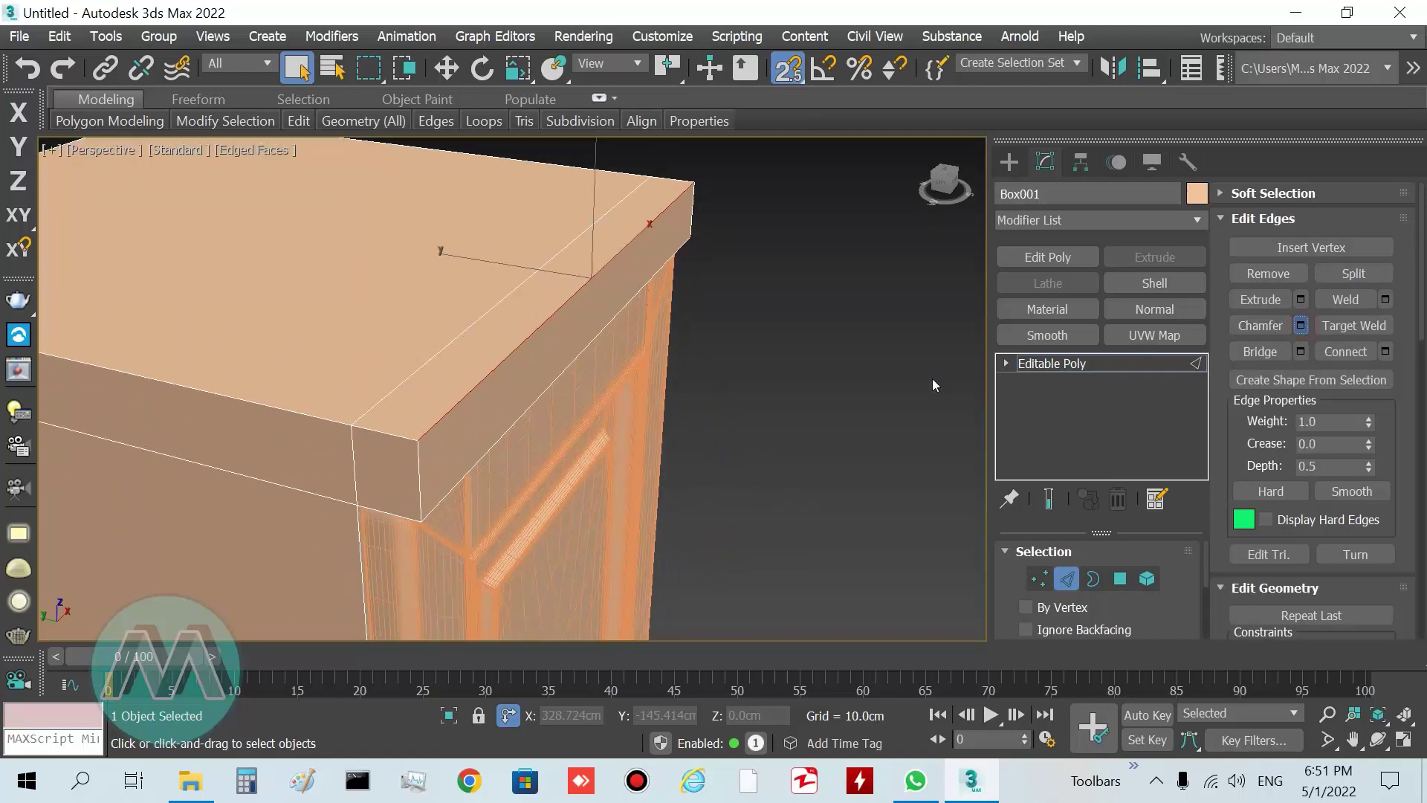
pyautogui.click(570, 426)
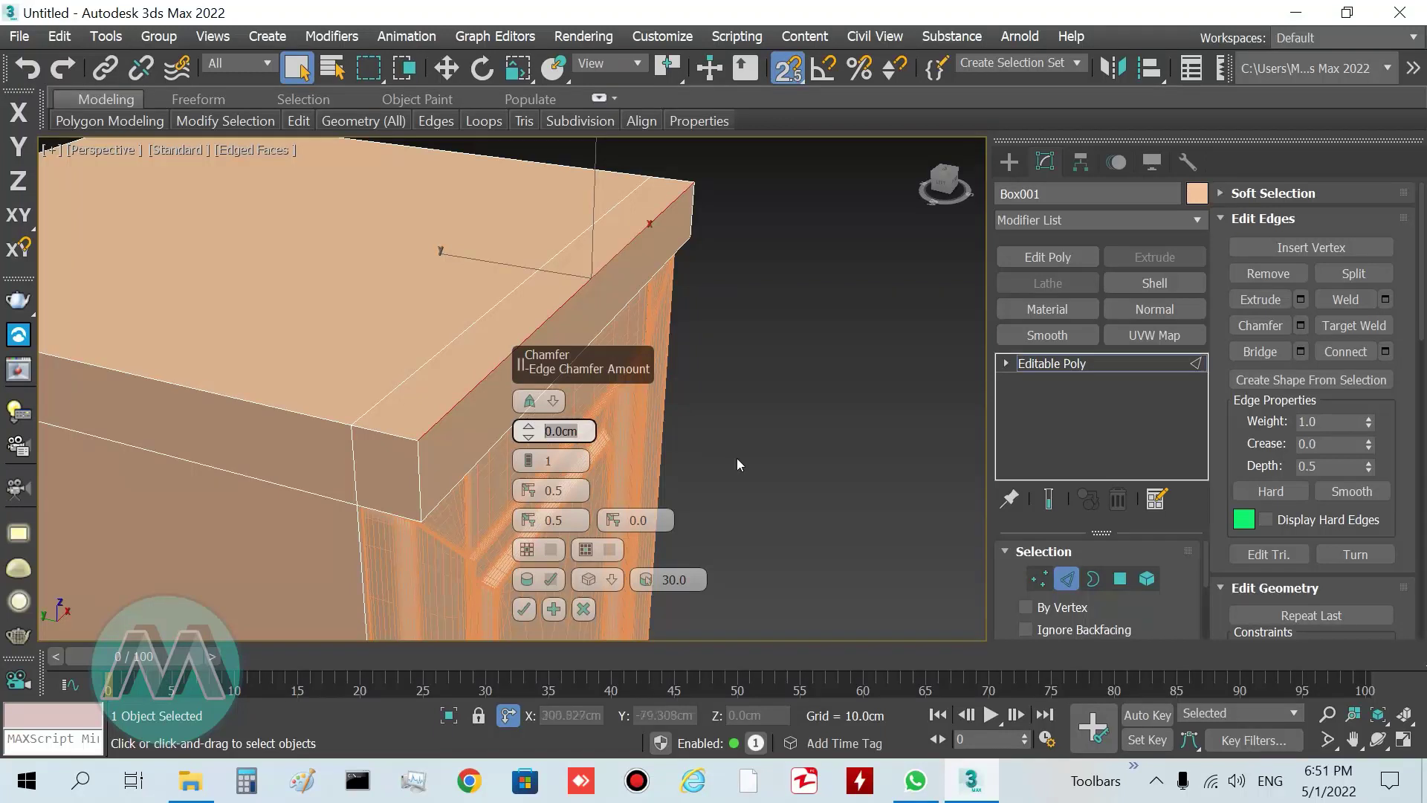
pyautogui.write('1')
pyautogui.press('Return')
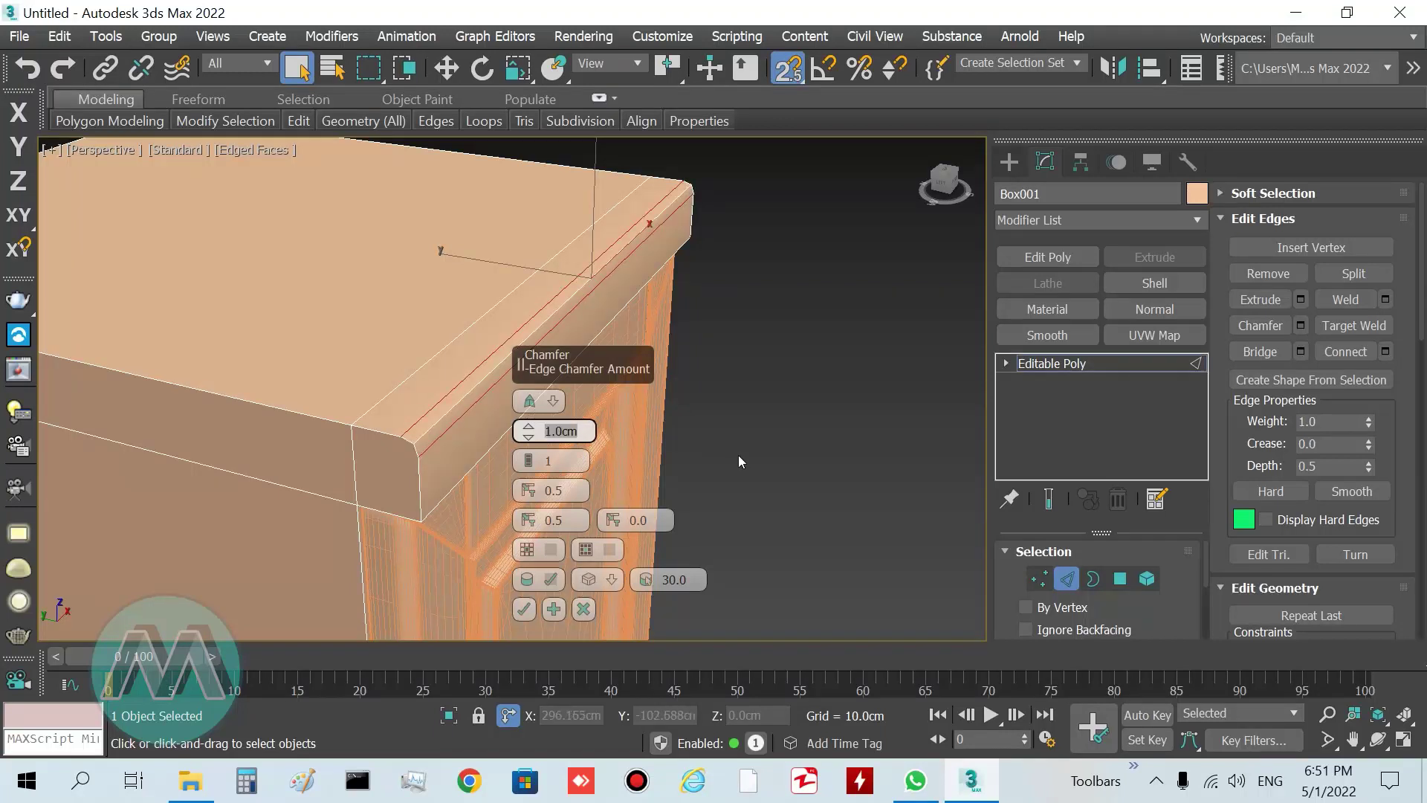
pyautogui.click(527, 458)
pyautogui.click(527, 457)
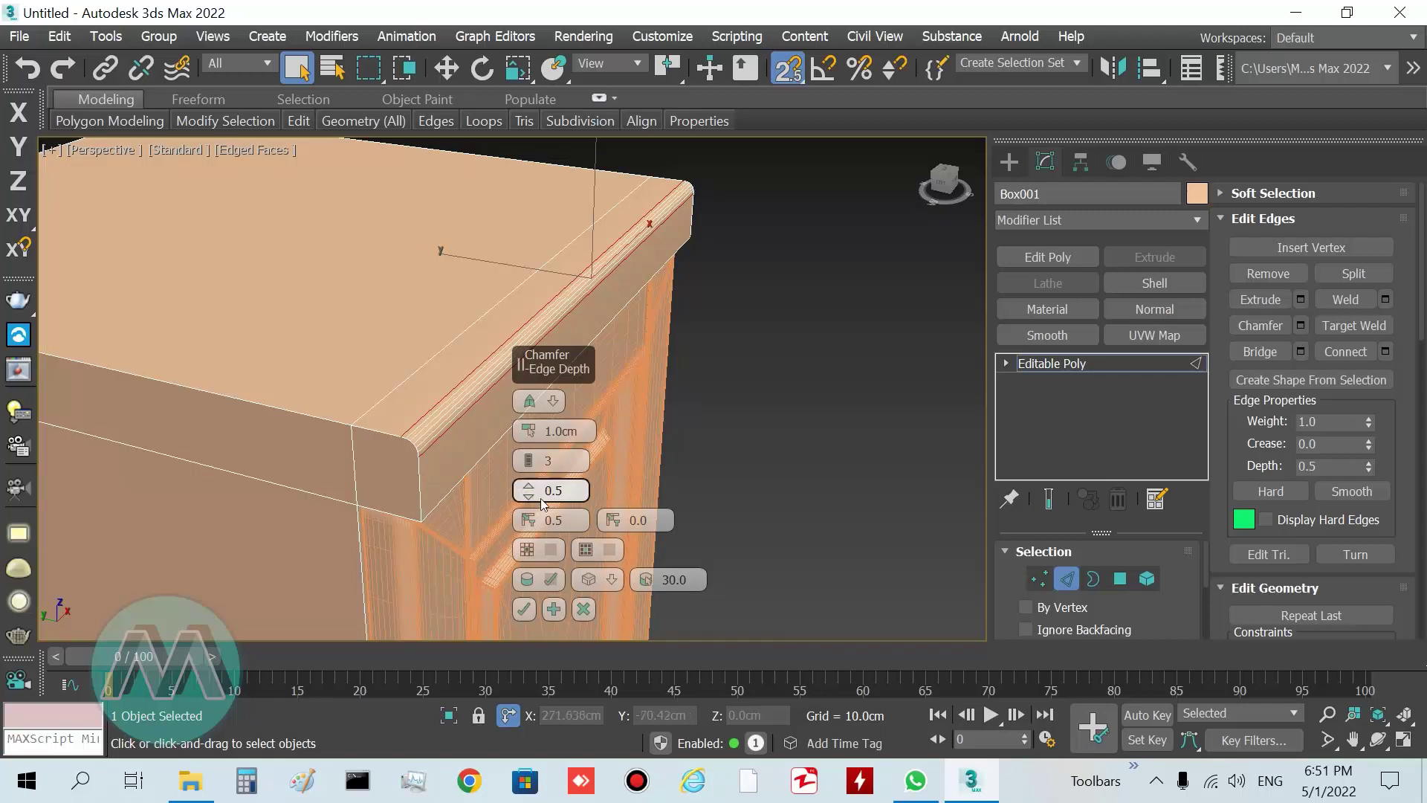
pyautogui.click(524, 609)
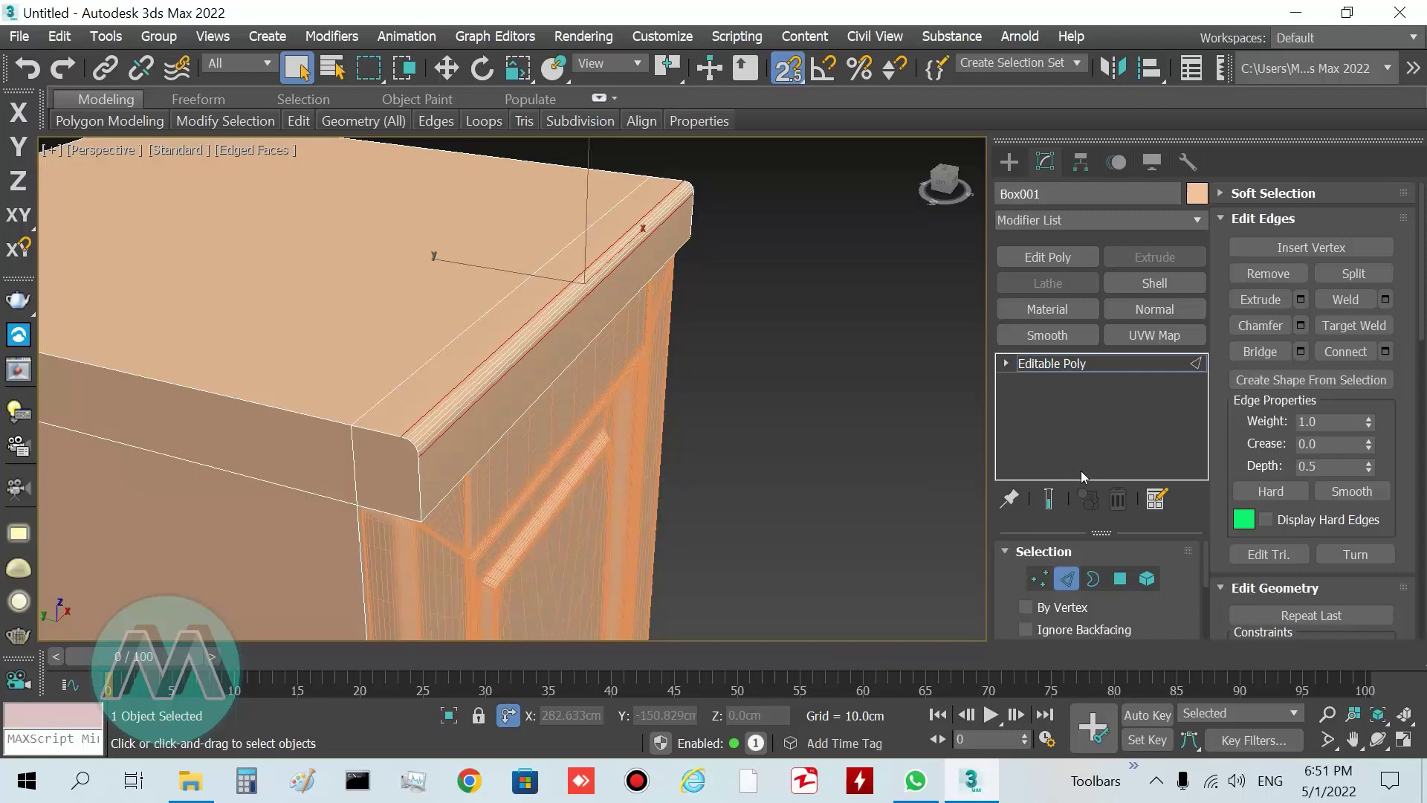
pyautogui.click(1106, 367)
pyautogui.click(866, 394)
# - Clone the cabinet with its door and molding as one instance in the Top view, snapped flush against the original's right side
pyautogui.scroll(-6, 818, 416)
pyautogui.moveTo(738, 455)
pyautogui.keyDown('alt'); pyautogui.mouseDown(button='middle')
pyautogui.moveTo(681, 427)
pyautogui.moveTo(682, 410)
pyautogui.mouseUp(button='middle'); pyautogui.keyUp('alt')
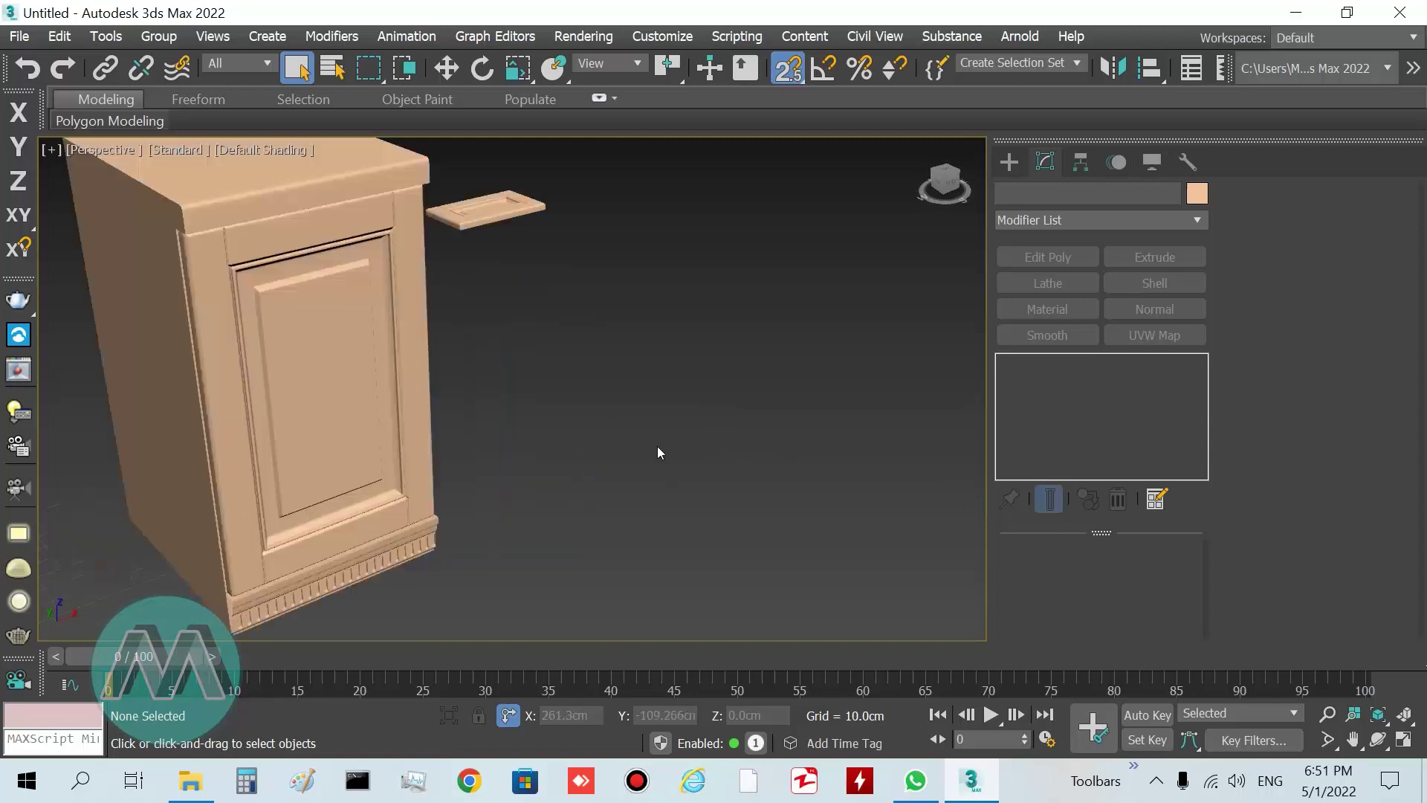
pyautogui.scroll(-4, 653, 461)
pyautogui.hotkey('alt', 'w')
pyautogui.middleClick(386, 313)
pyautogui.hotkey('alt', 'w')
pyautogui.scroll(-7, 422, 372)
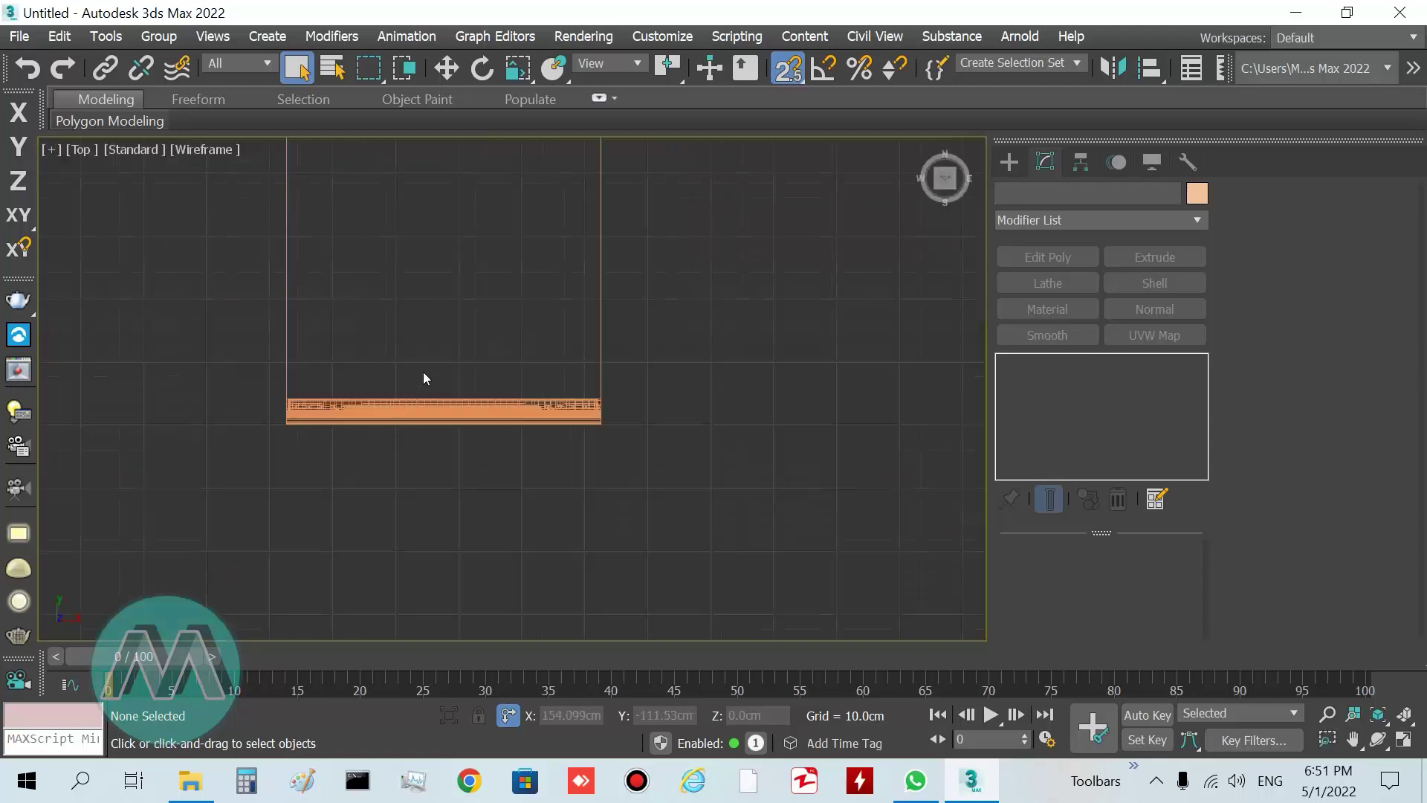
pyautogui.scroll(4, 446, 398)
pyautogui.scroll(-2, 445, 395)
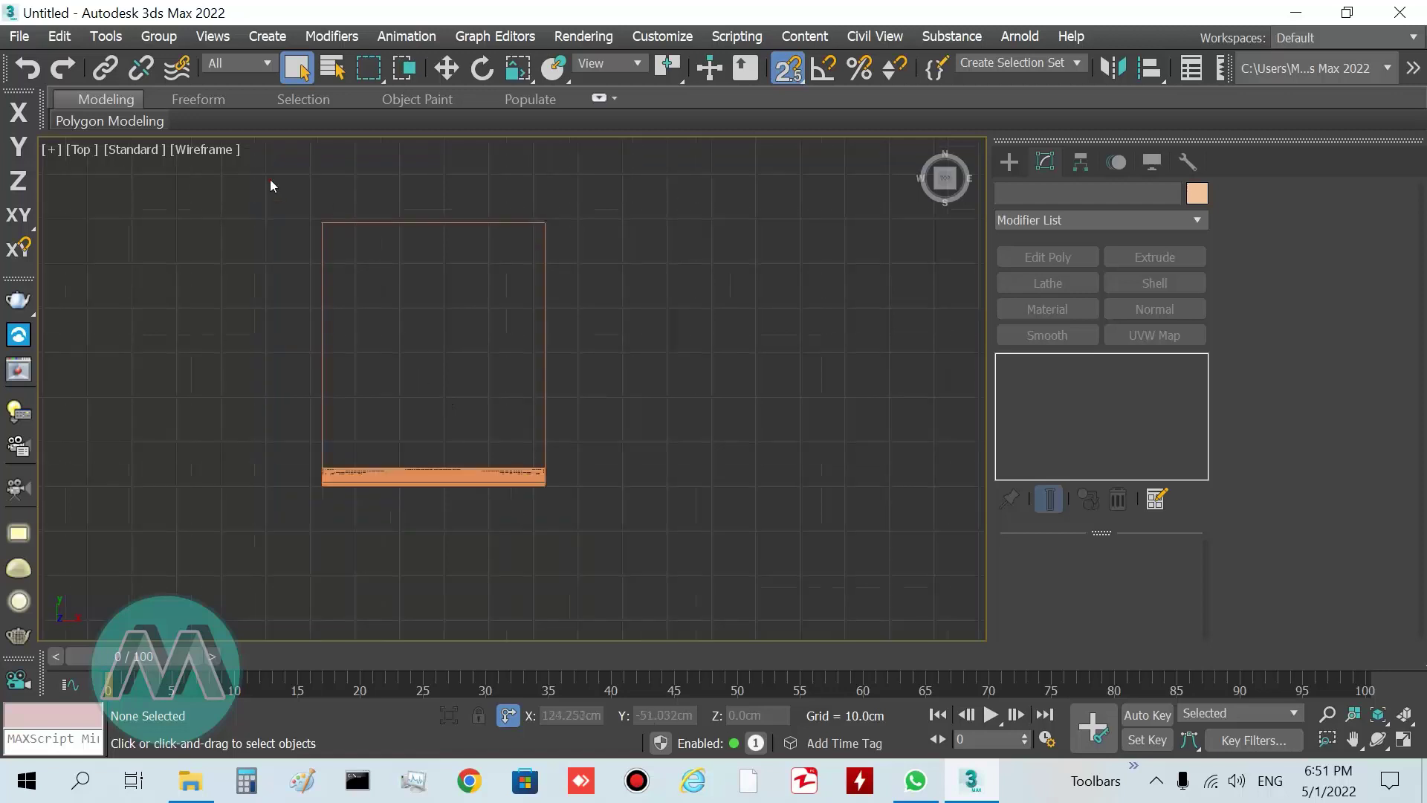
pyautogui.moveTo(645, 532); pyautogui.dragTo(645, 482)
pyautogui.press('w')
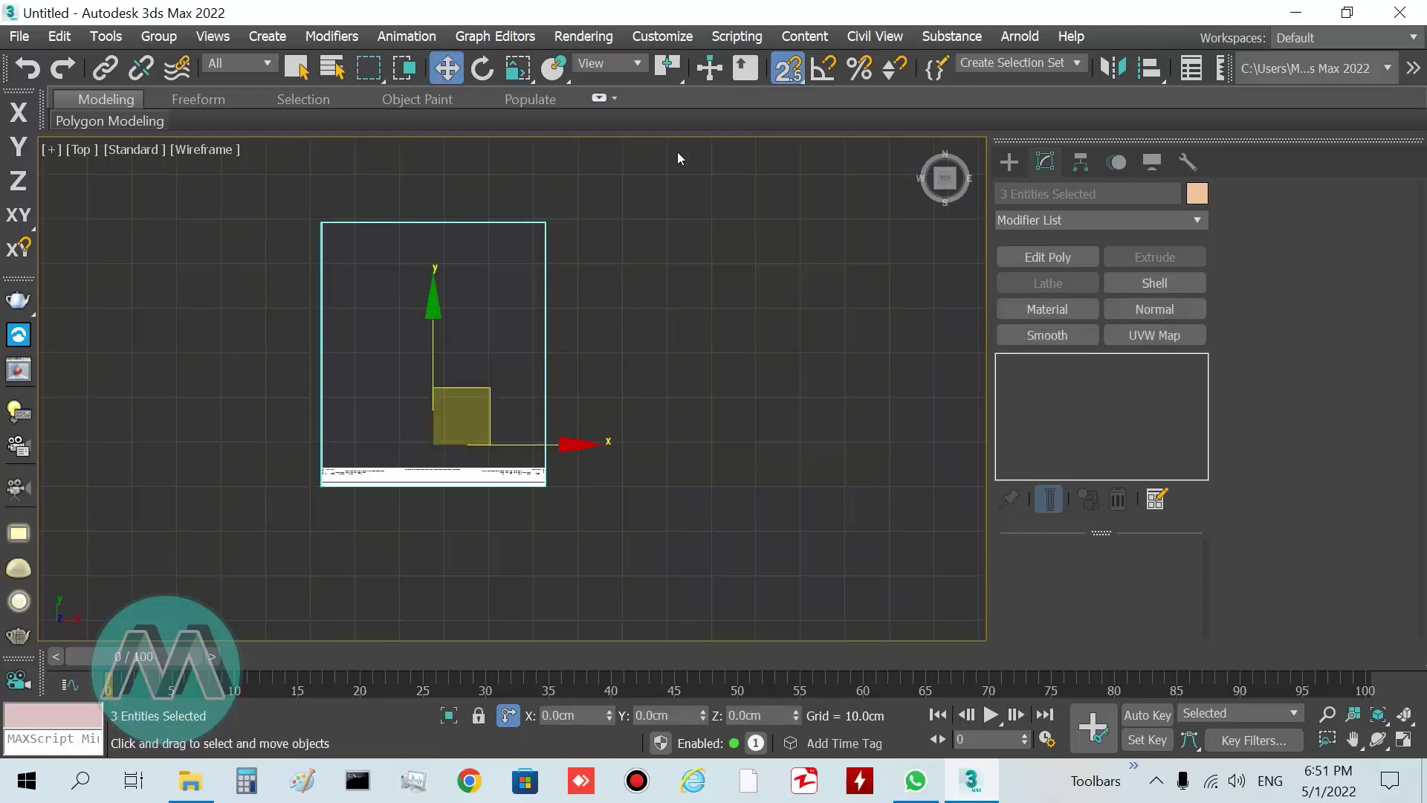
pyautogui.moveTo(322, 229)
pyautogui.keyDown('shift'); pyautogui.mouseDown()
pyautogui.moveTo(440, 296)
pyautogui.moveTo(557, 255)
pyautogui.moveTo(545, 221)
pyautogui.mouseUp(); pyautogui.keyUp('shift')
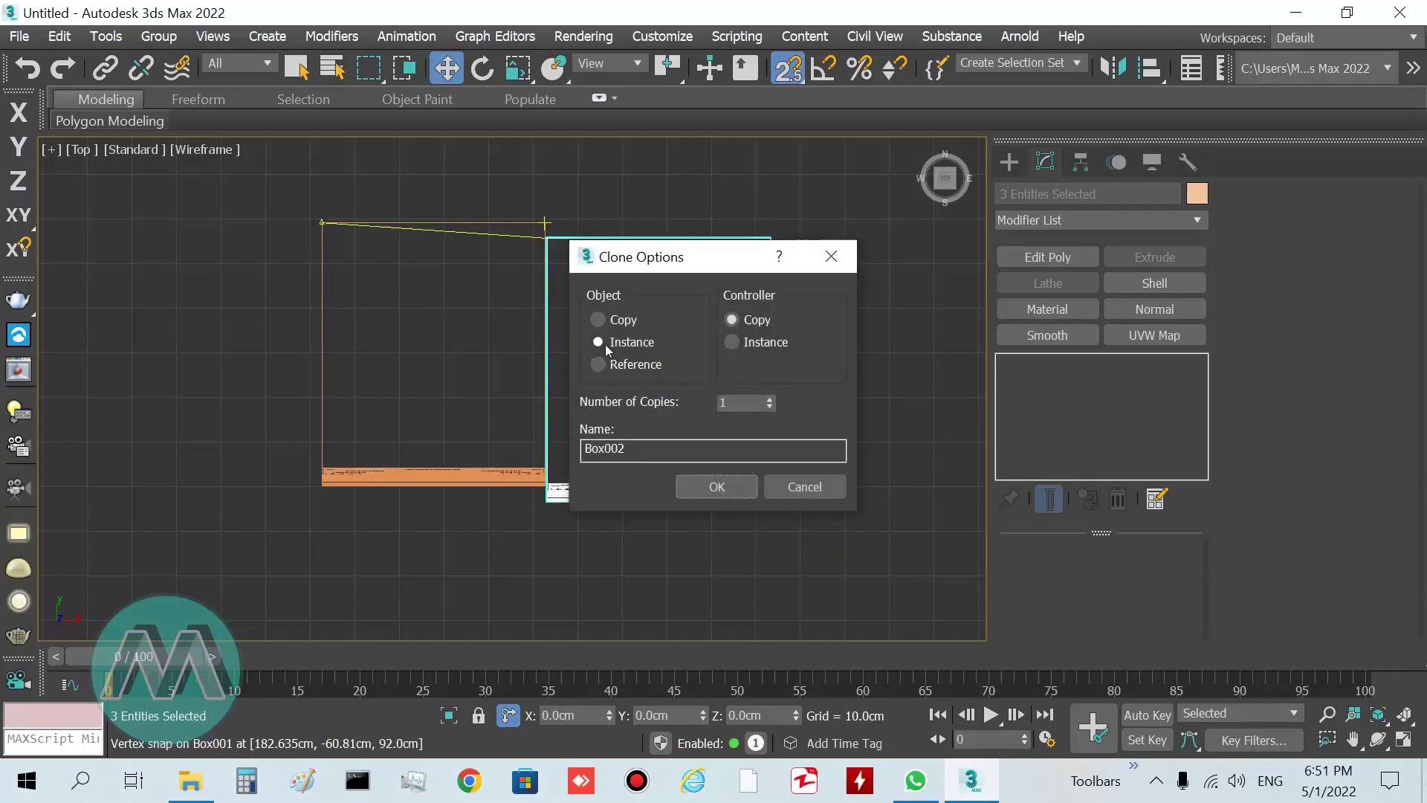
pyautogui.click(717, 487)
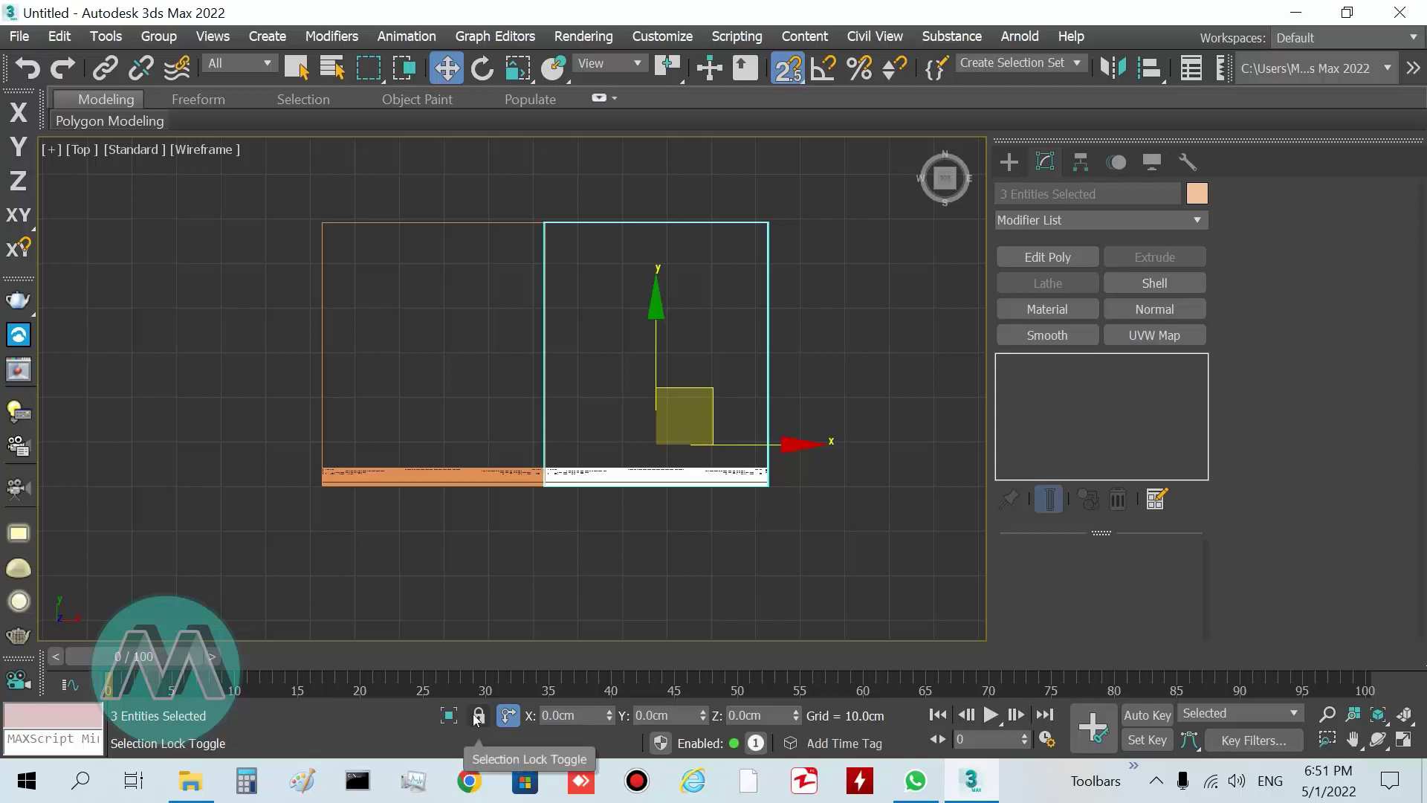
pyautogui.click(774, 580)
pyautogui.press('p')
pyautogui.scroll(2, 478, 329)
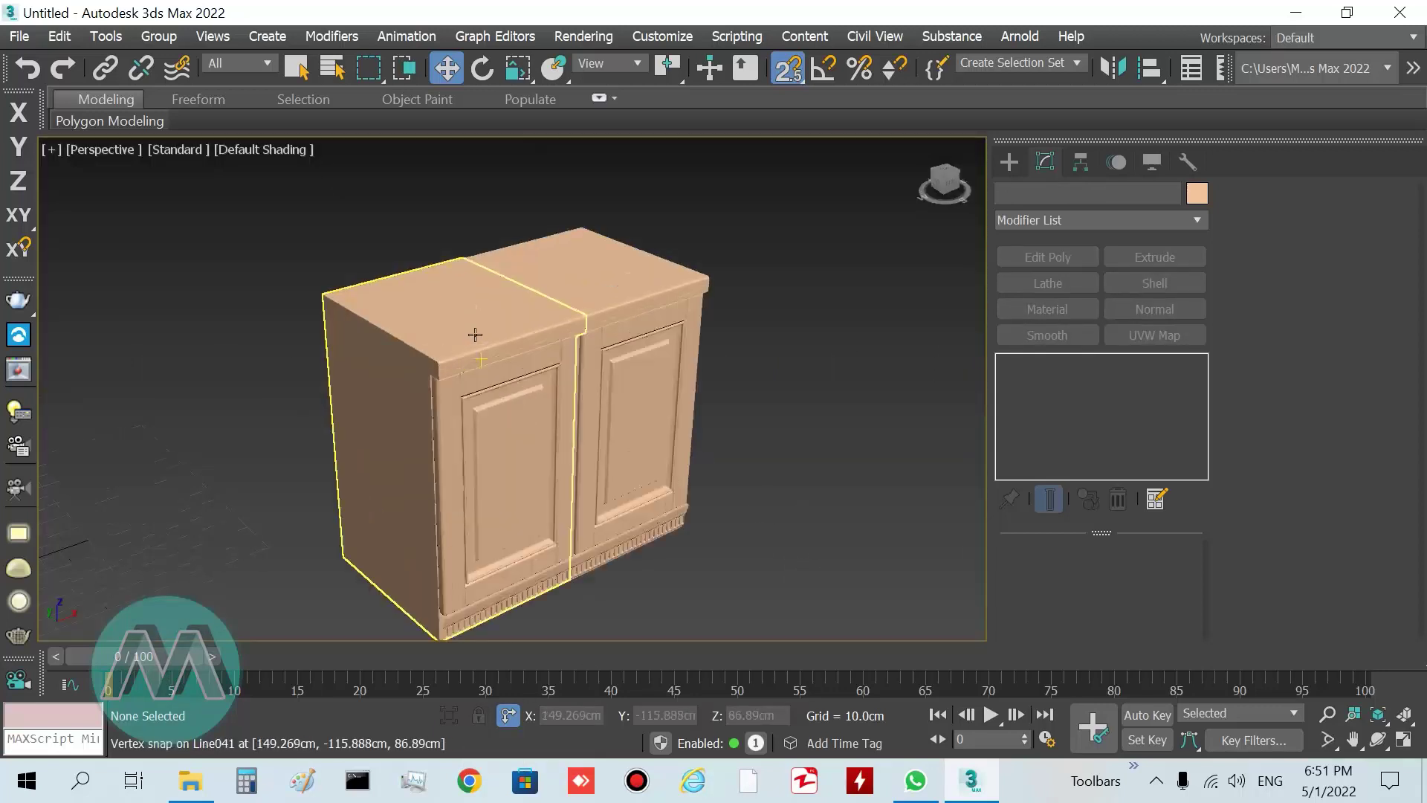
pyautogui.keyDown('alt'); pyautogui.moveTo(844, 493); pyautogui.dragTo(794, 486, button='middle'); pyautogui.keyUp('alt')
pyautogui.scroll(3, 794, 487)
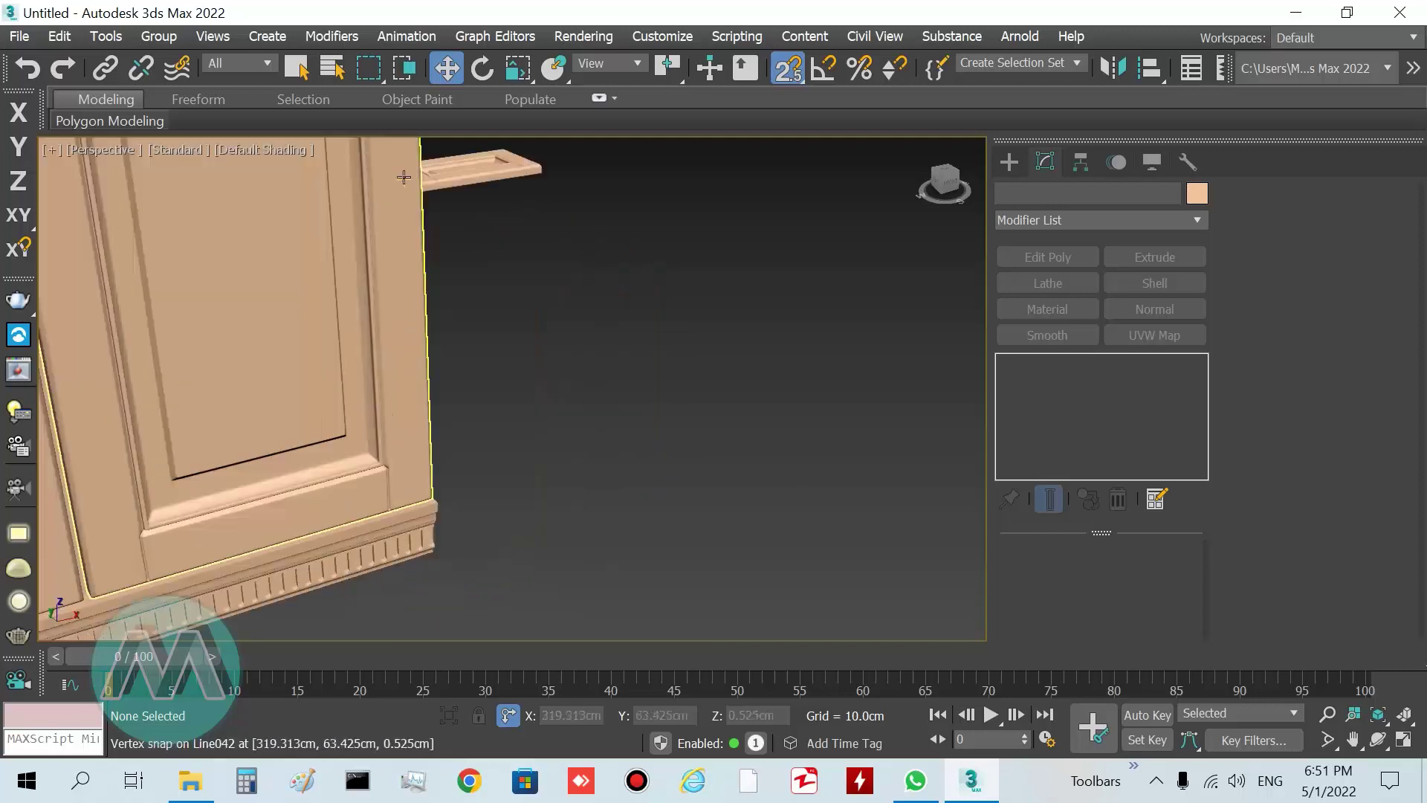
# - Delete the leftover flat door panel lying beside the two adjoining cabinets in the Perspective view
pyautogui.scroll(-5, 522, 388)
pyautogui.moveTo(580, 413); pyautogui.dragTo(621, 471, button='middle')
pyautogui.scroll(5, 622, 469)
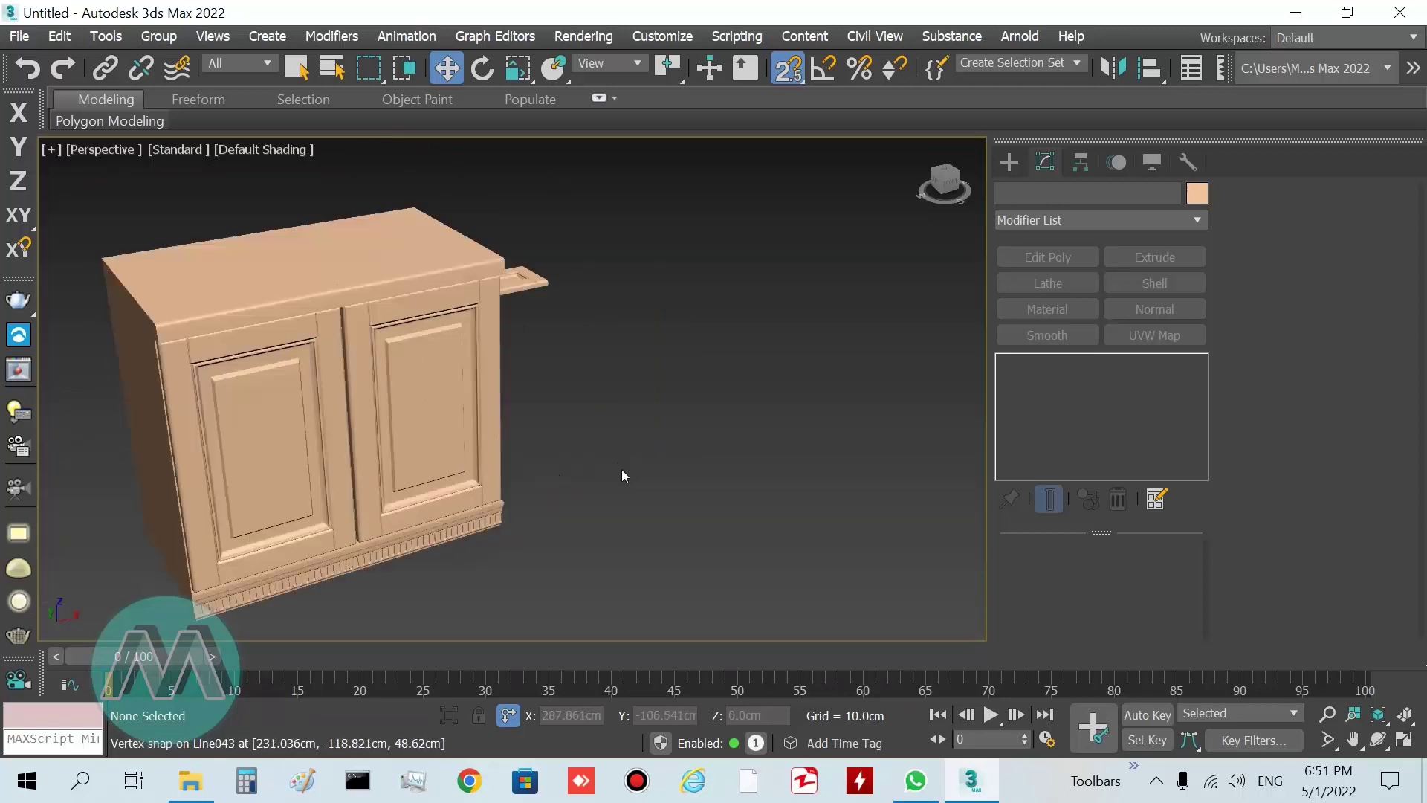
pyautogui.click(296, 68)
pyautogui.click(399, 257)
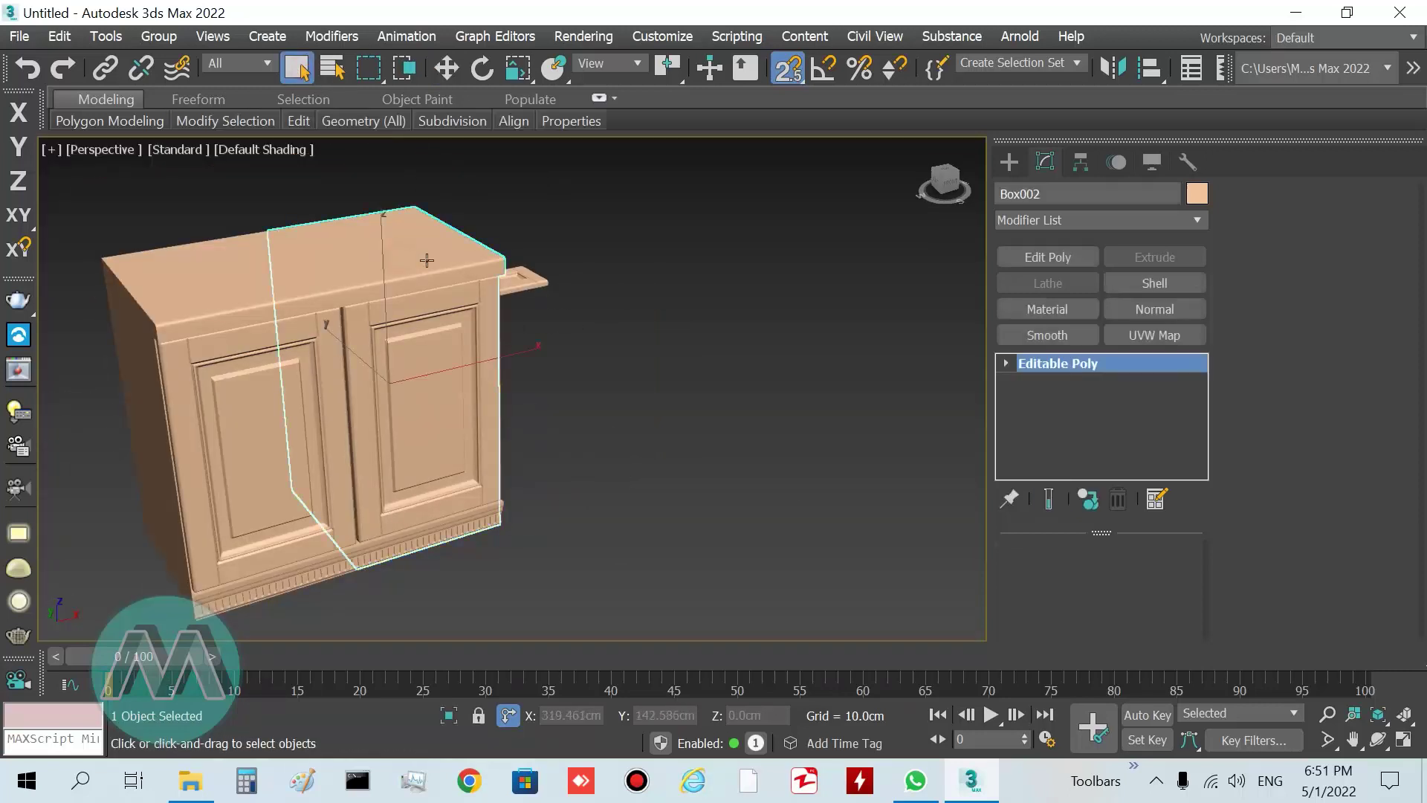
pyautogui.moveTo(596, 521); pyautogui.dragTo(664, 511, button='middle')
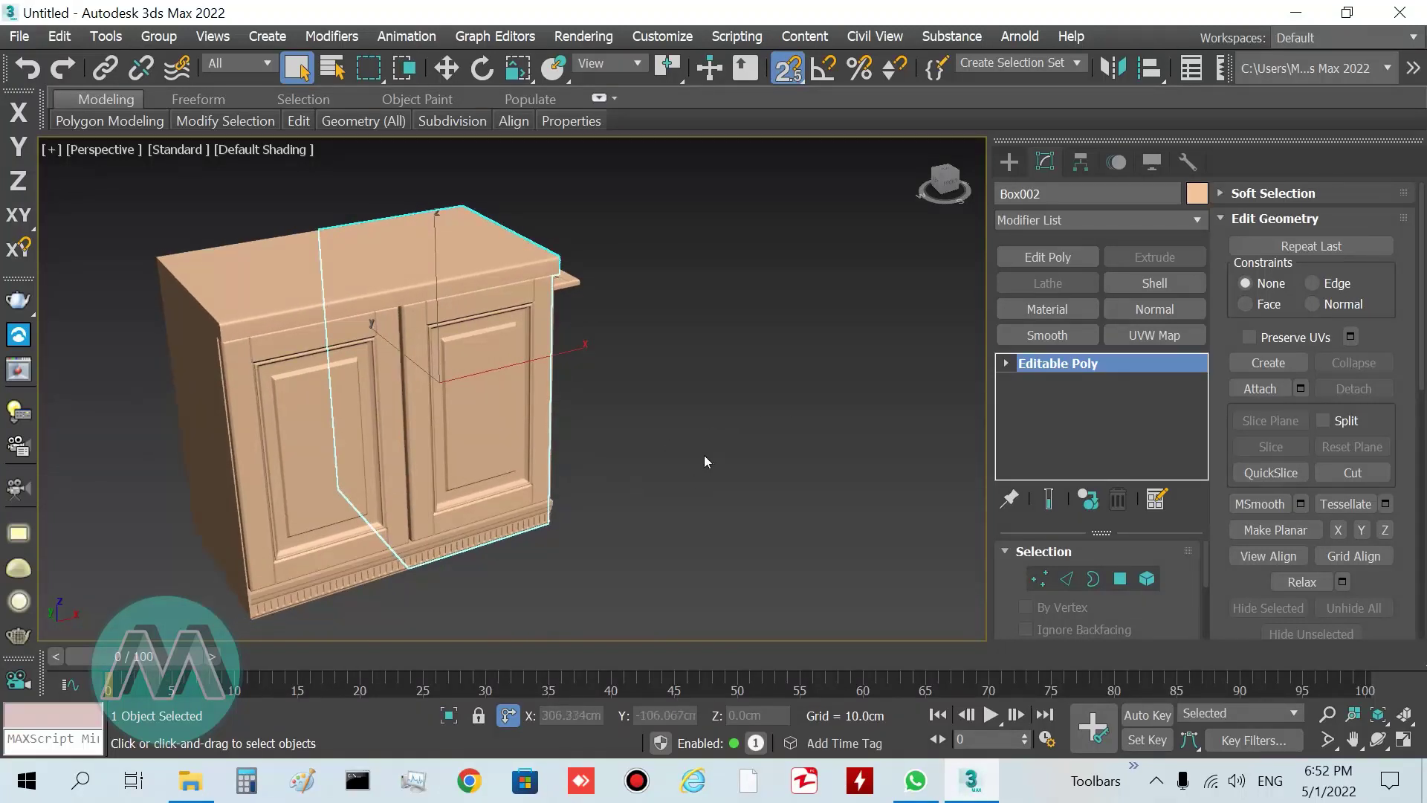
pyautogui.keyDown('alt'); pyautogui.moveTo(714, 396); pyautogui.dragTo(679, 413, button='middle'); pyautogui.keyUp('alt')
pyautogui.moveTo(740, 371); pyautogui.dragTo(729, 404)
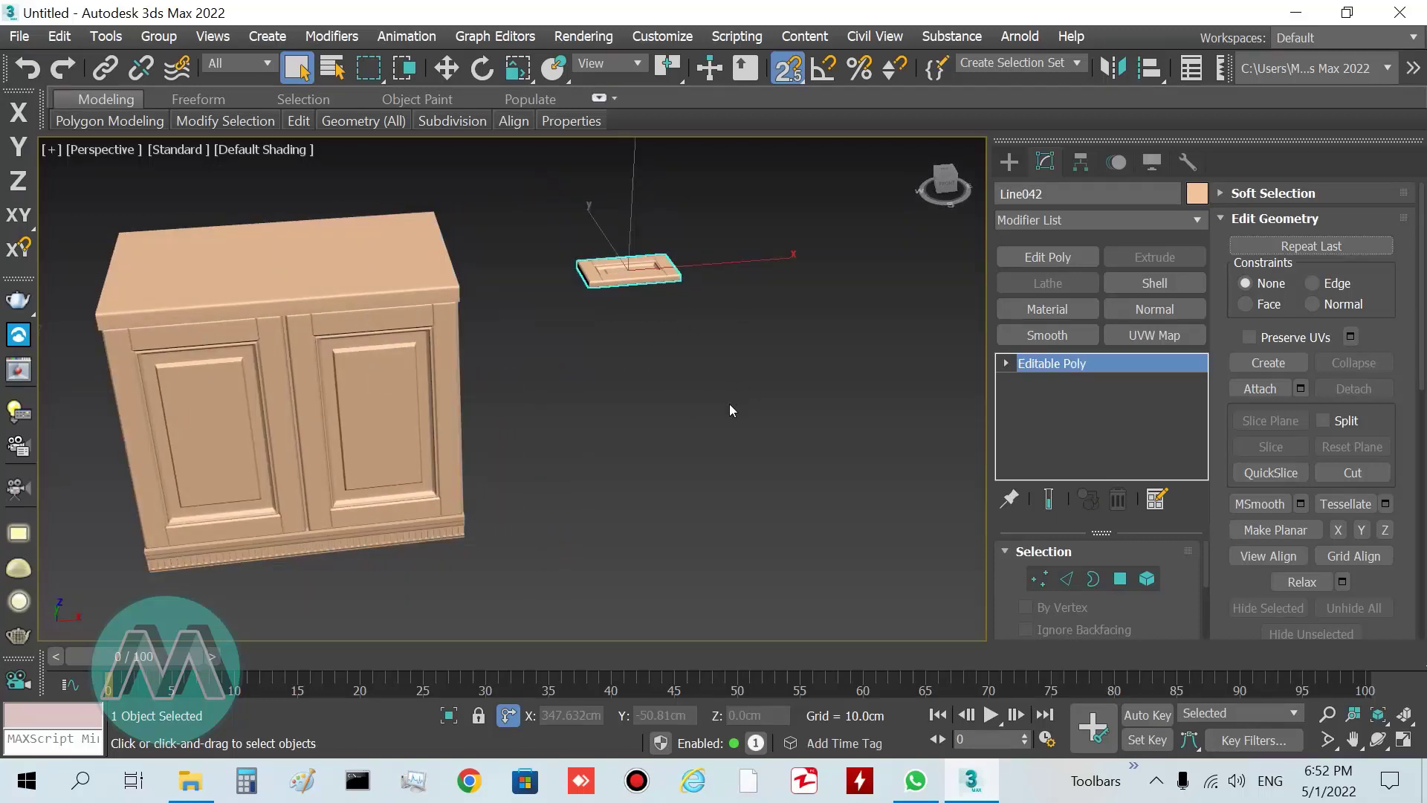
pyautogui.press('Delete')
# - Restore the four-viewport layout, fit the cabinets in all views, and orbit the Perspective view to examine them
pyautogui.hotkey('alt', 'w')
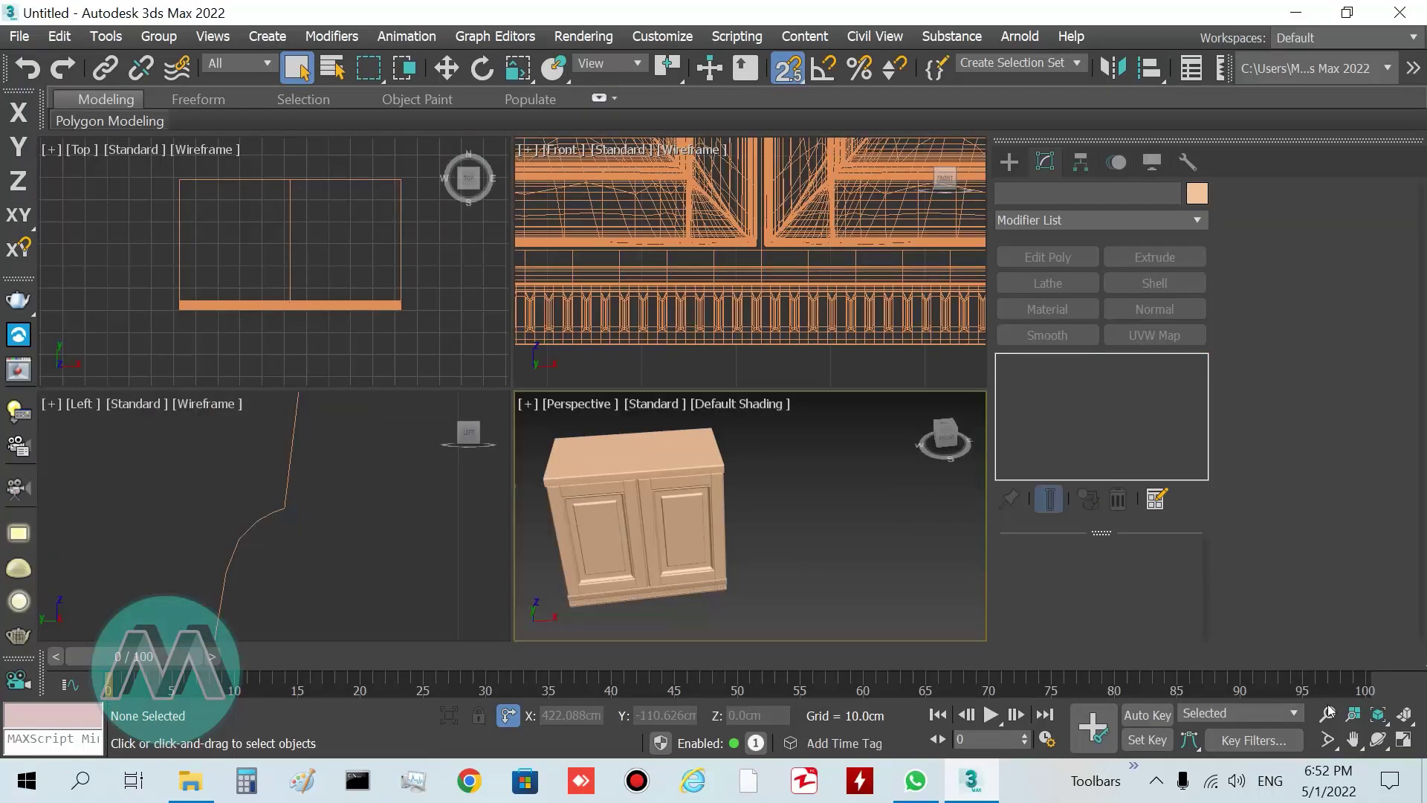
pyautogui.click(1404, 713)
pyautogui.click(1379, 740)
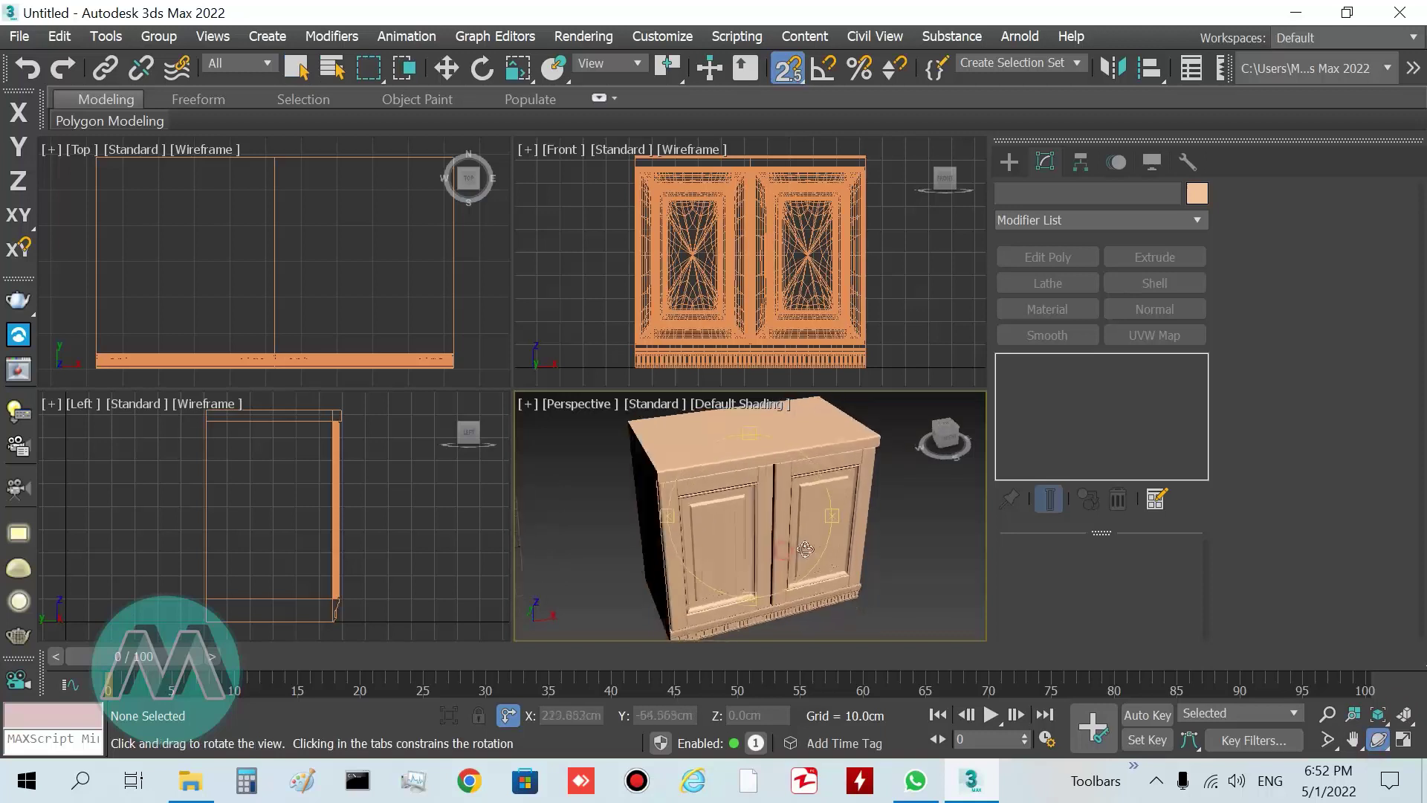